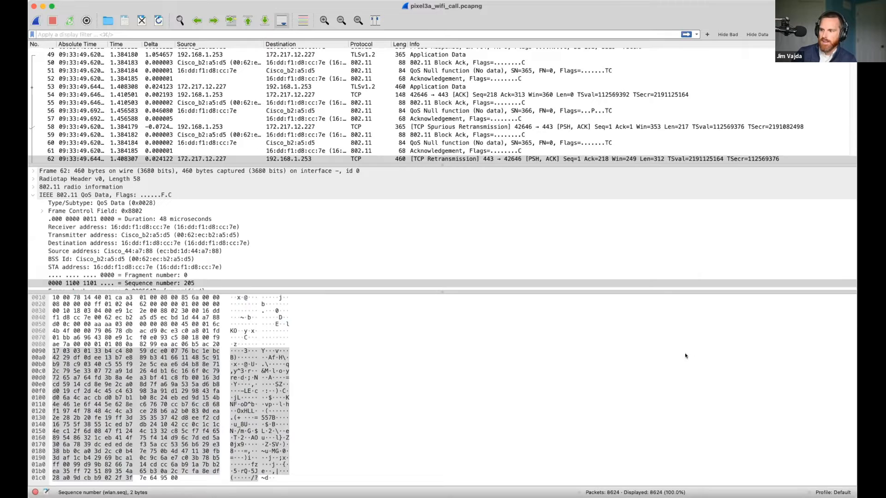
Step: Switch the configuration profile from Default to MetaGeek Profile
{"action": "left_click", "coordinate": [694, 362]}
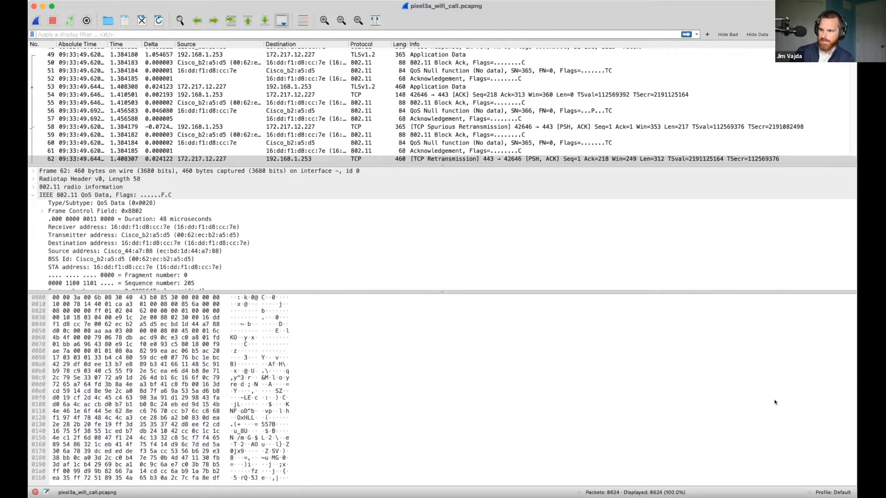
{"action": "left_click", "coordinate": [823, 491]}
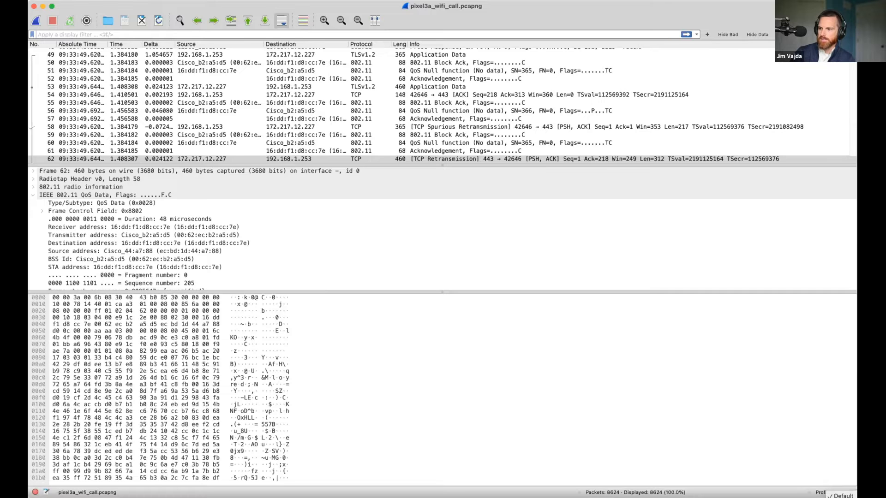
{"action": "left_click", "coordinate": [843, 497]}
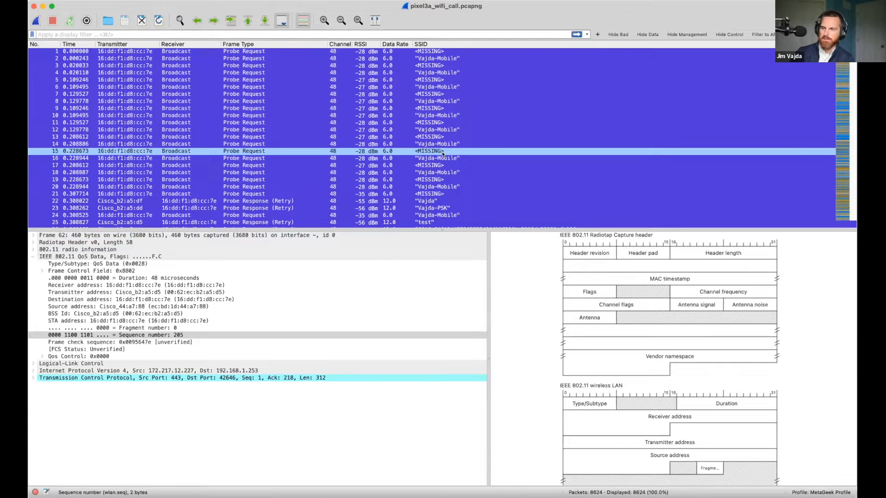
Step: Examine the colour-coded frame types and wireless columns throughout the first hundred or so packets of the capture
{"action": "scroll", "coordinate": [437, 153], "scroll_direction": "down", "scroll_amount": 10}
{"action": "scroll", "coordinate": [426, 155], "scroll_direction": "down", "scroll_amount": 15}
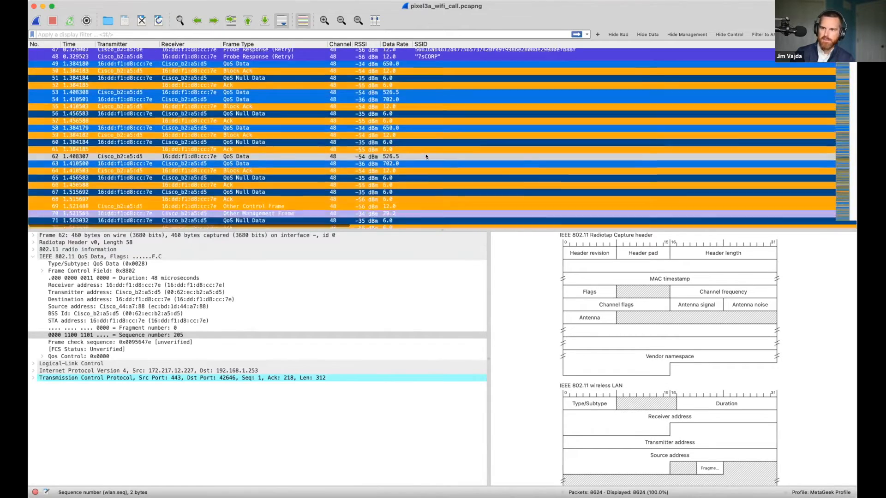
{"action": "scroll", "coordinate": [426, 156], "scroll_direction": "up", "scroll_amount": 4}
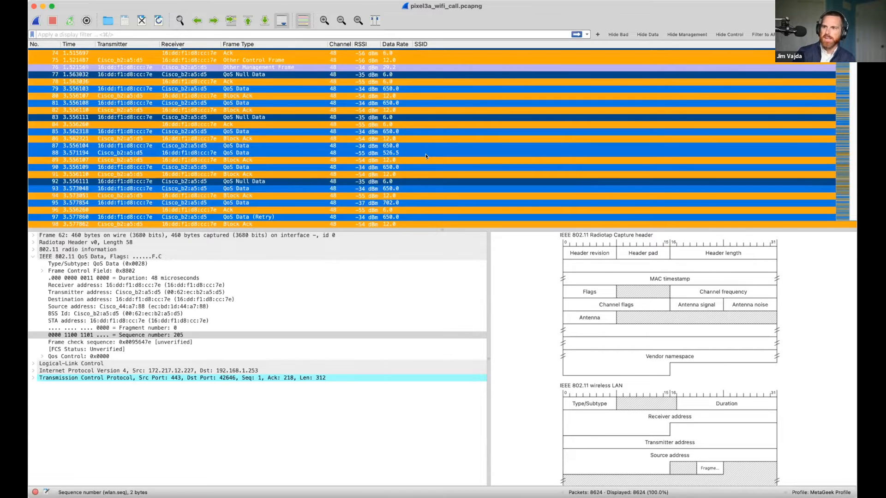
{"action": "scroll", "coordinate": [427, 156], "scroll_direction": "down", "scroll_amount": 2}
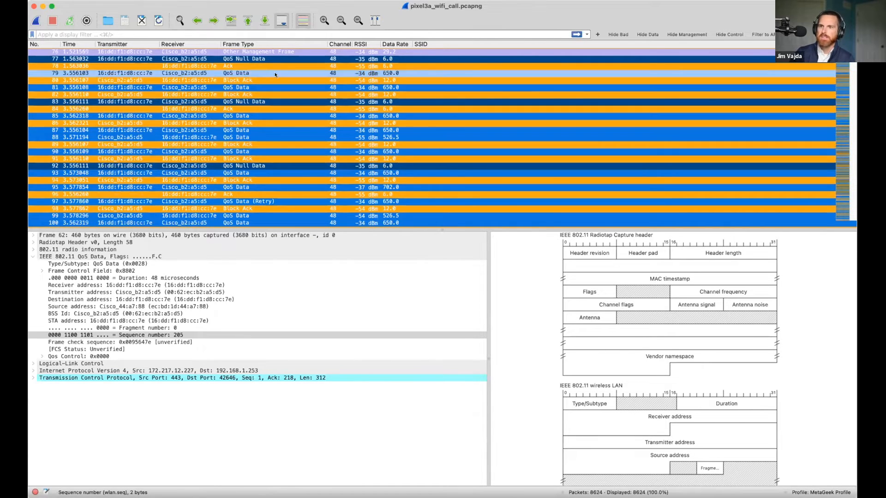
{"action": "scroll", "coordinate": [278, 88], "scroll_direction": "up", "scroll_amount": 15}
{"action": "scroll", "coordinate": [278, 87], "scroll_direction": "up", "scroll_amount": 5}
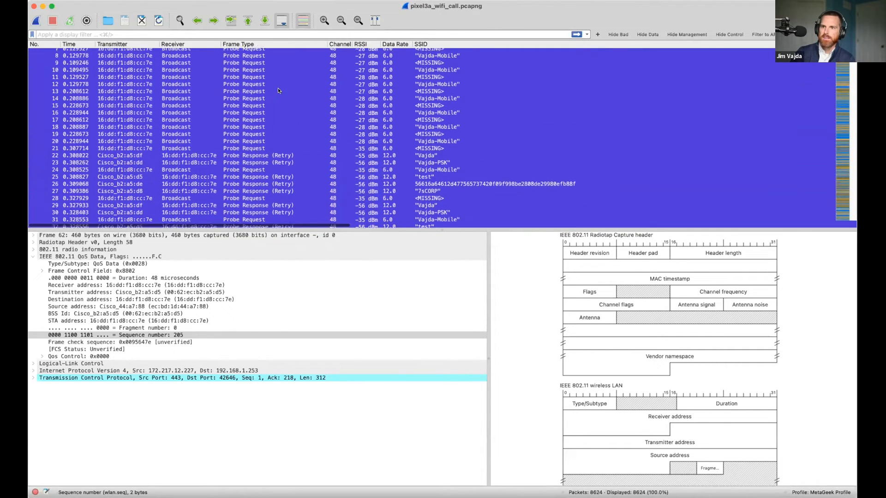
{"action": "scroll", "coordinate": [278, 90], "scroll_direction": "down", "scroll_amount": 10}
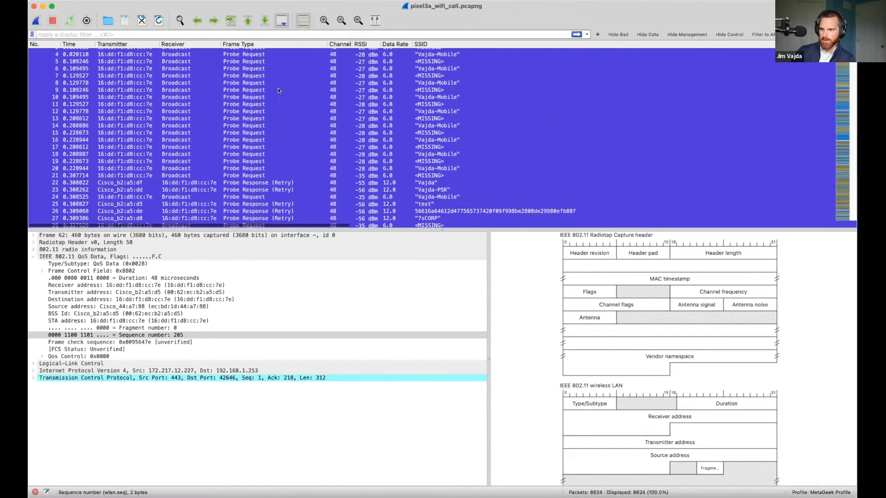
{"action": "scroll", "coordinate": [264, 184], "scroll_direction": "down", "scroll_amount": 2}
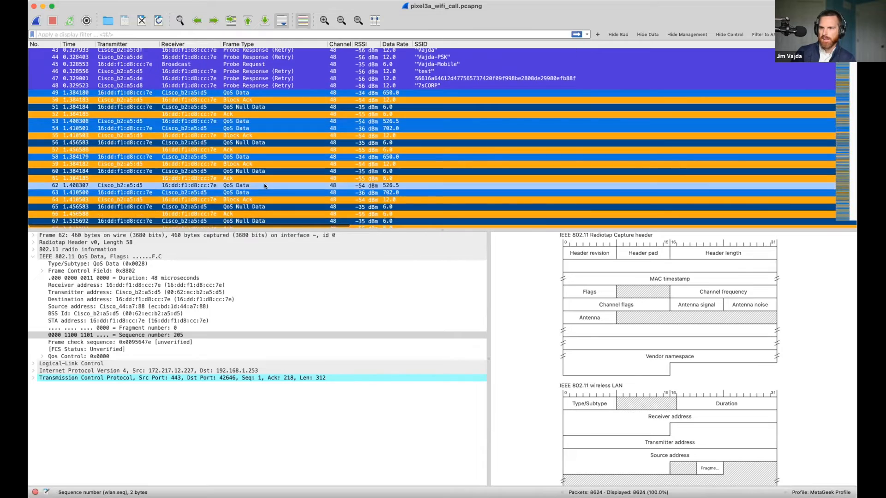
{"action": "scroll", "coordinate": [264, 183], "scroll_direction": "down", "scroll_amount": 10}
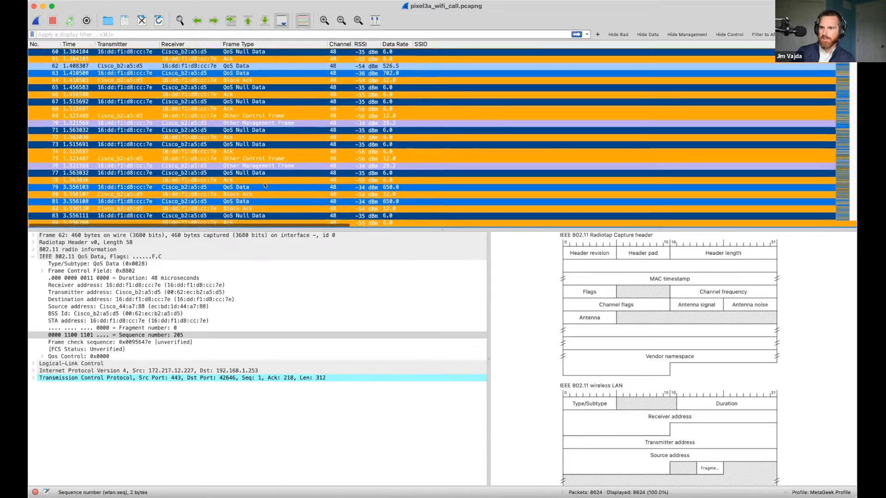
{"action": "scroll", "coordinate": [264, 184], "scroll_direction": "down", "scroll_amount": 3}
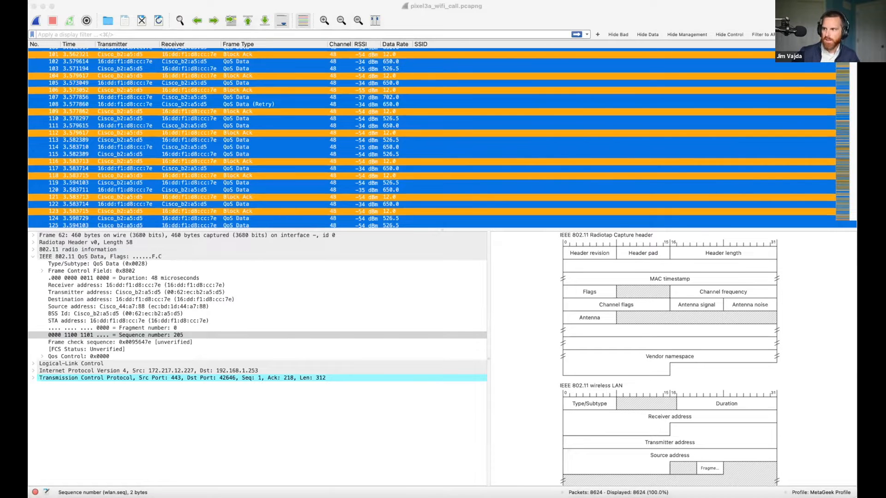
Step: Review the pane arrangement in the Layout preferences and close the preferences with the settings as they are
{"action": "left_click", "coordinate": [536, 6]}
{"action": "left_click", "coordinate": [84, 4]}
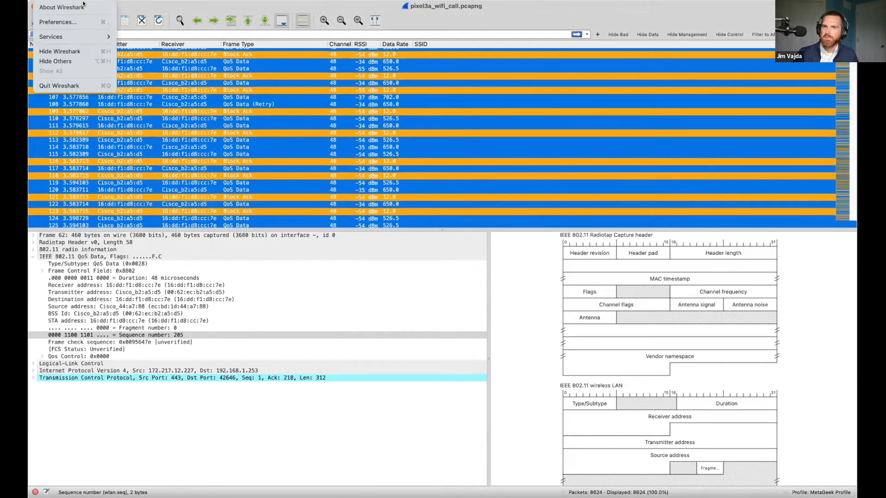
{"action": "left_click", "coordinate": [63, 21]}
{"action": "left_click_drag", "start_coordinate": [635, 120], "coordinate": [352, 54]}
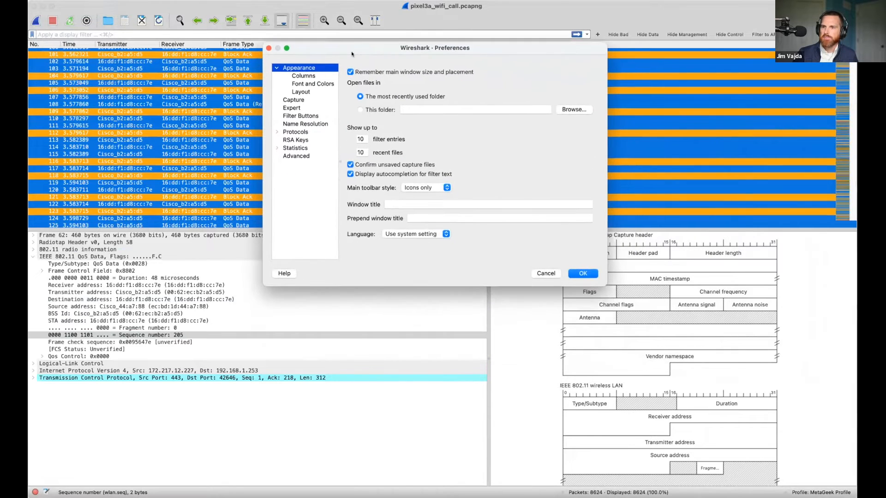
{"action": "left_click", "coordinate": [311, 92]}
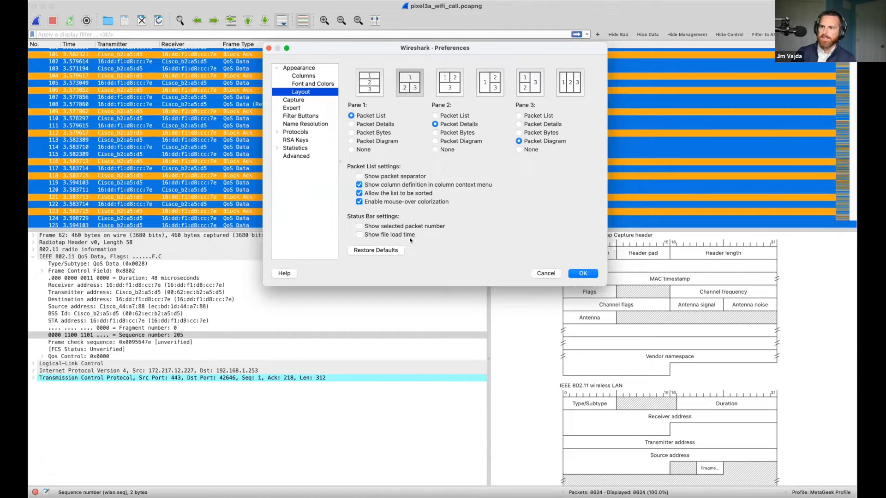
{"action": "left_click", "coordinate": [589, 276]}
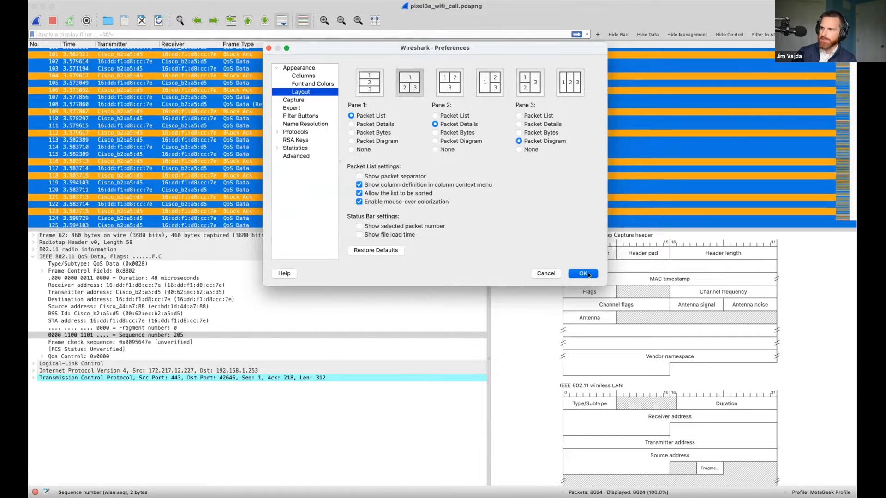
{"action": "left_click", "coordinate": [583, 274]}
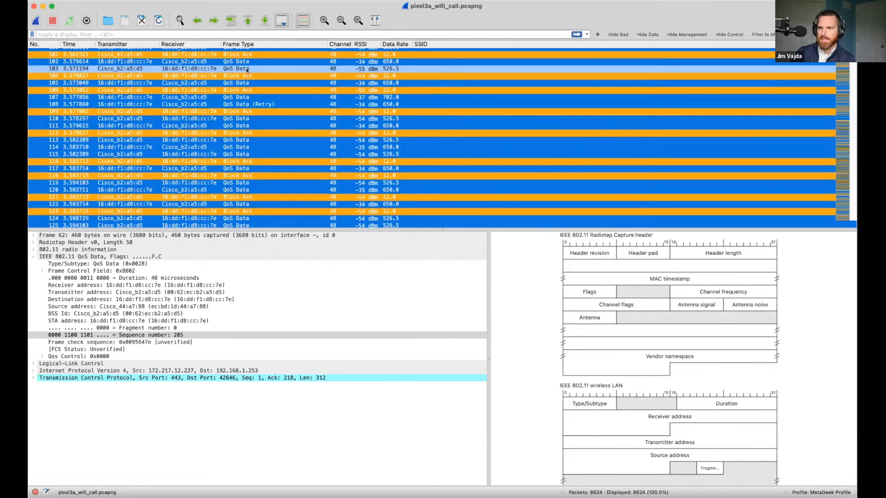
Step: Inspect the sequence number of QoS Data frame 107 for comparison with the retry frame 108
{"action": "left_click", "coordinate": [268, 105]}
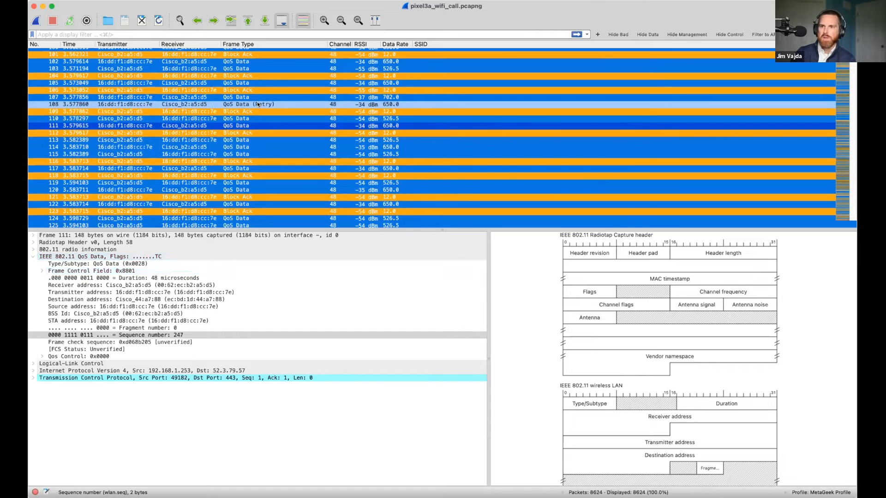
{"action": "key", "text": "Up"}
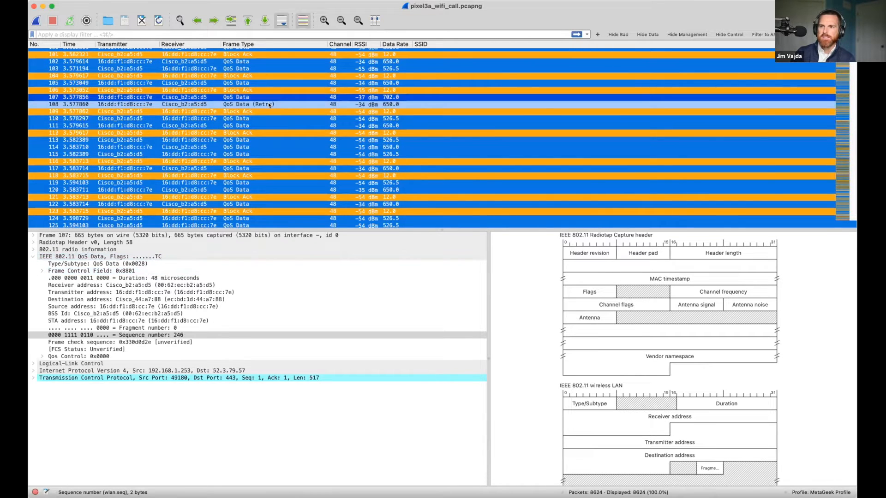
{"action": "left_click", "coordinate": [200, 3]}
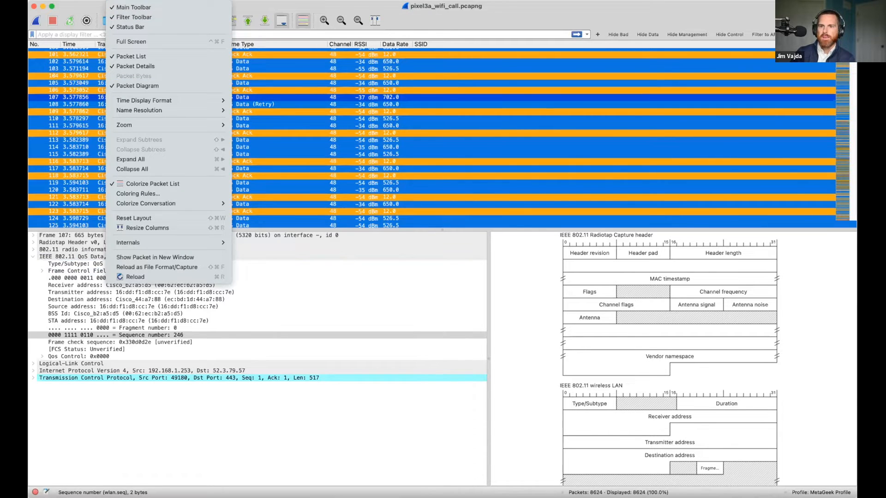
{"action": "key", "text": "Escape"}
Step: Select retry frame 108, expand its Frame Control Field and Flags, and select the Retry flag
{"action": "left_click", "coordinate": [247, 105]}
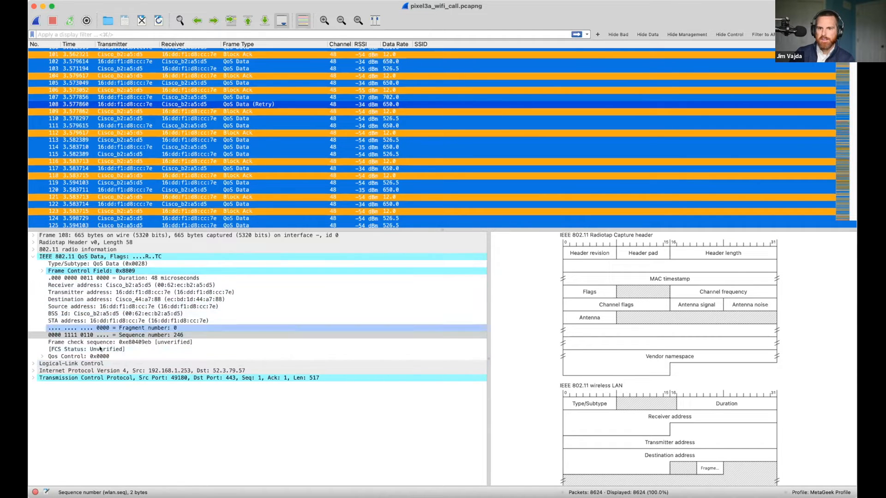
{"action": "left_click", "coordinate": [42, 270]}
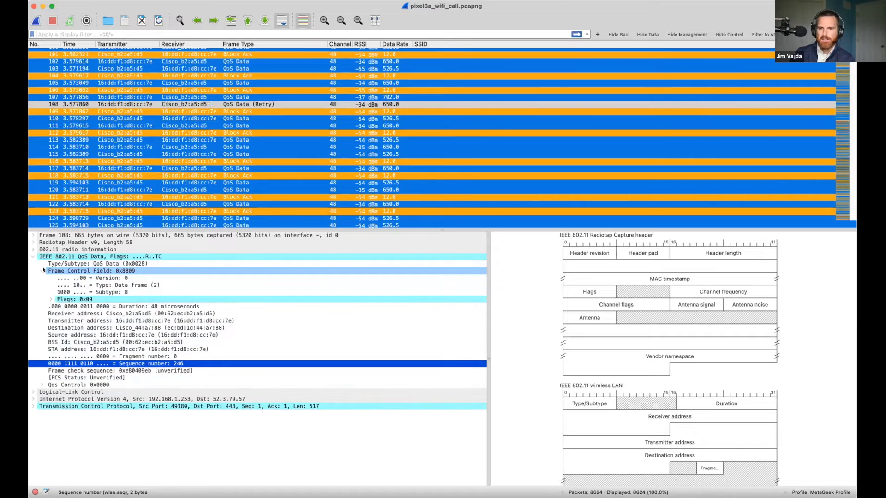
{"action": "left_click", "coordinate": [50, 299]}
{"action": "left_click", "coordinate": [61, 322]}
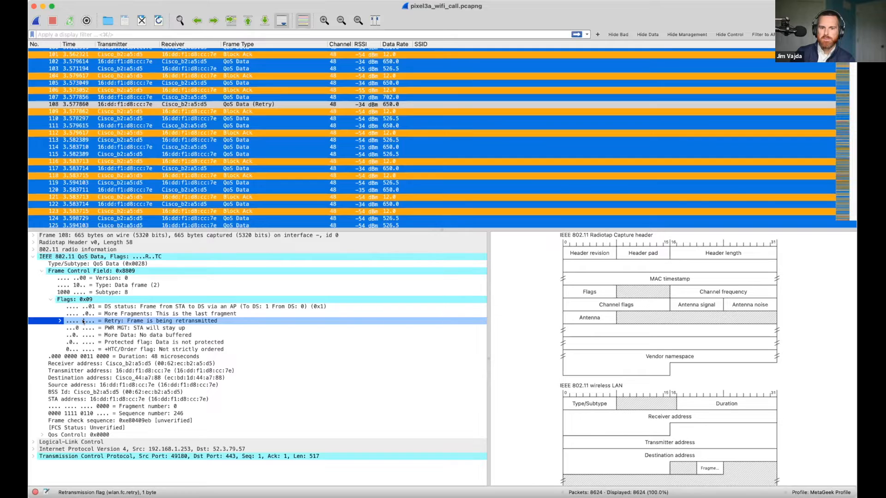
Step: Create a new coloring rule from the Retry flag with the filter wlan.fc.retry == 1
{"action": "right_click", "coordinate": [84, 321]}
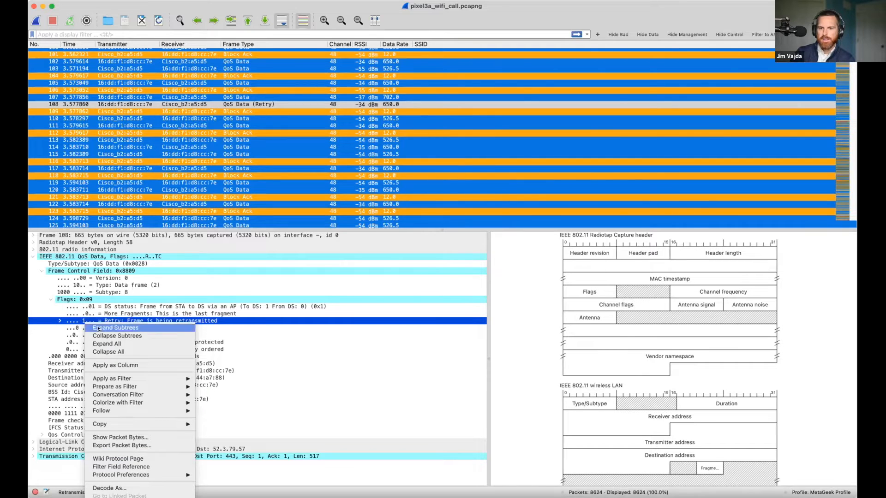
{"action": "mouse_move", "coordinate": [137, 392]}
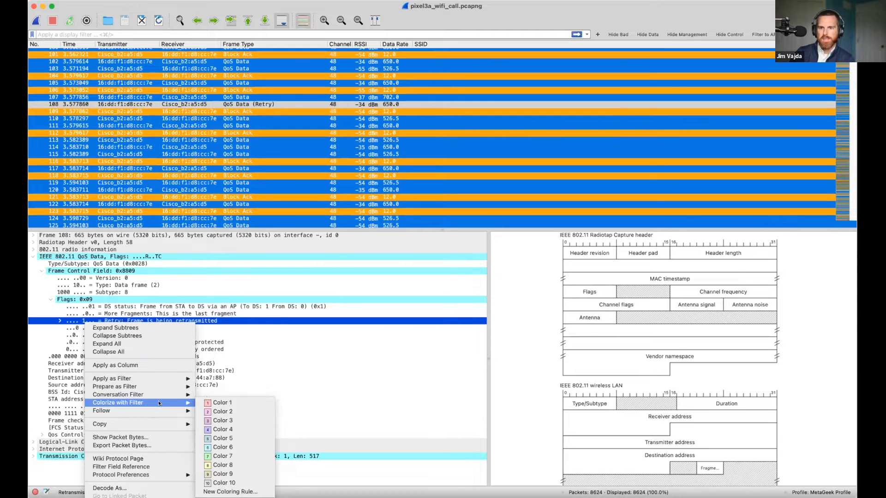
{"action": "left_click", "coordinate": [229, 492]}
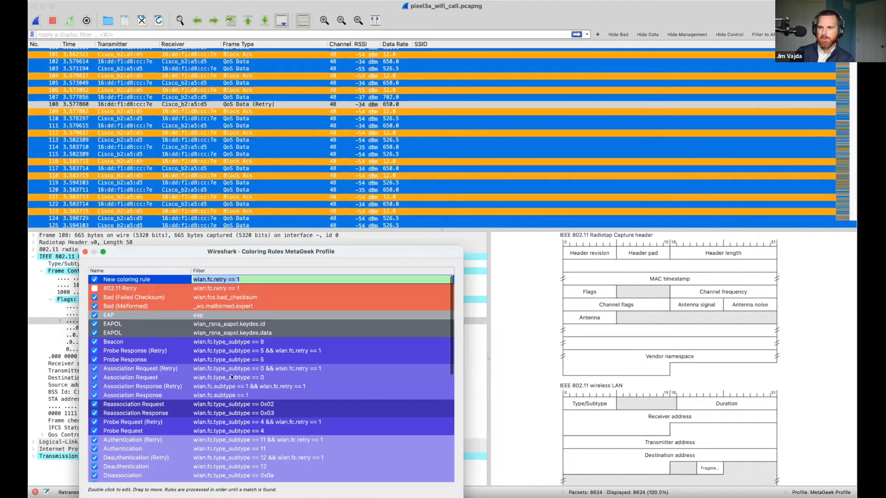
{"action": "left_click_drag", "start_coordinate": [145, 251], "coordinate": [266, 91]}
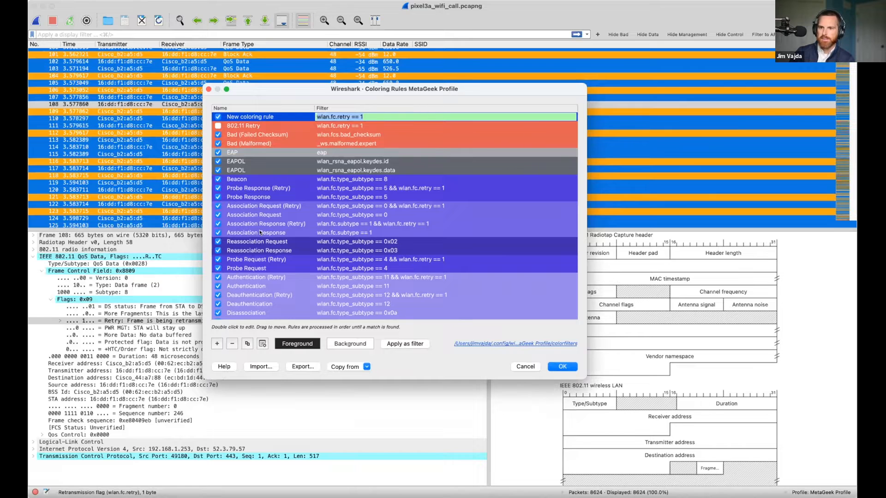
Step: Delete the existing disabled 802.11 Retry rule from the coloring rules
{"action": "scroll", "coordinate": [261, 233], "scroll_direction": "down", "scroll_amount": 10}
{"action": "scroll", "coordinate": [260, 233], "scroll_direction": "up", "scroll_amount": 10}
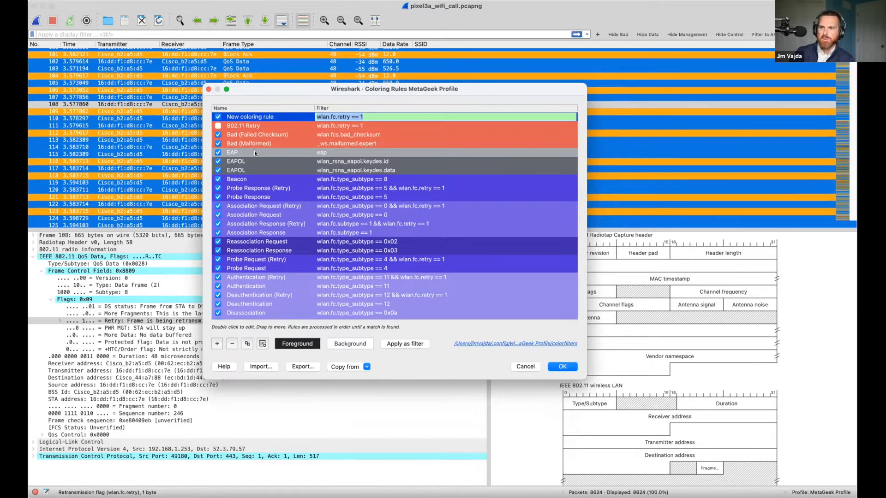
{"action": "left_click", "coordinate": [246, 123]}
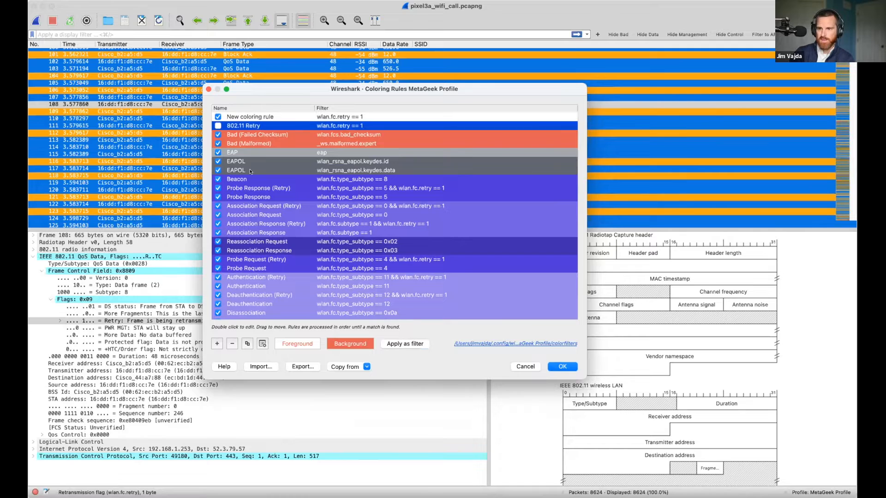
{"action": "left_click", "coordinate": [232, 344]}
Step: Rename the new coloring rule to 802.11 Retry
{"action": "left_click", "coordinate": [259, 117]}
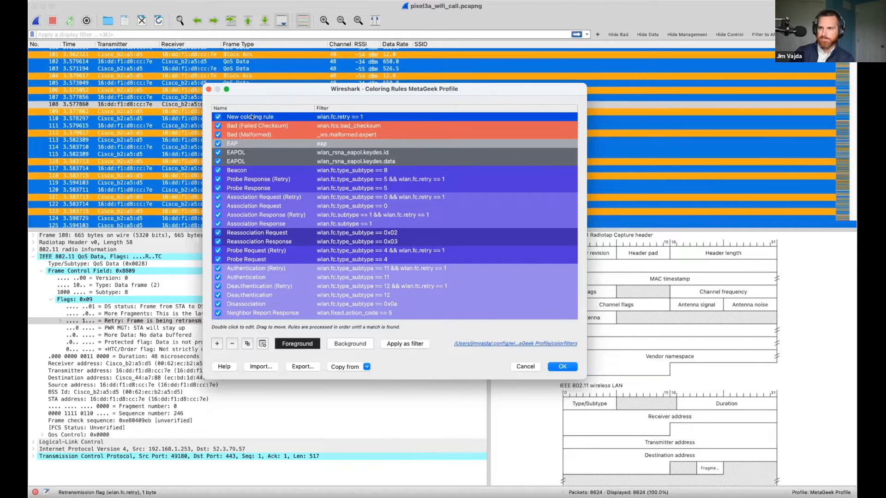
{"action": "double_click", "coordinate": [261, 117]}
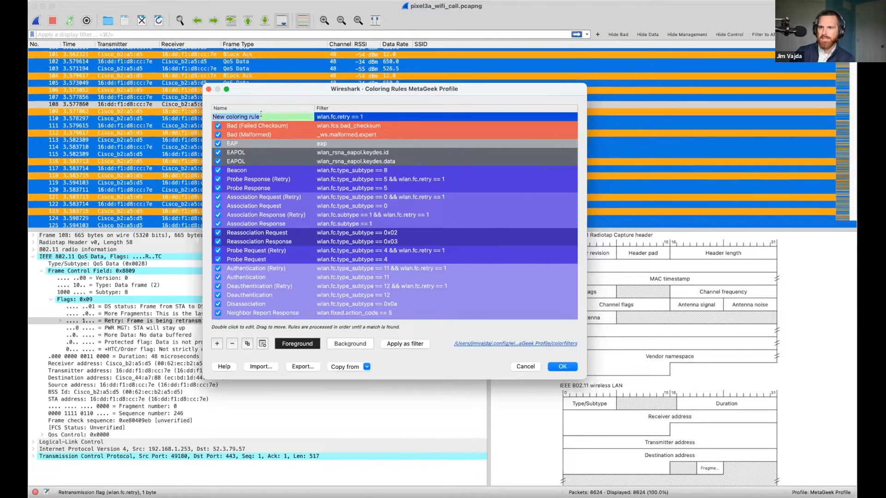
{"action": "type", "text": "802"}
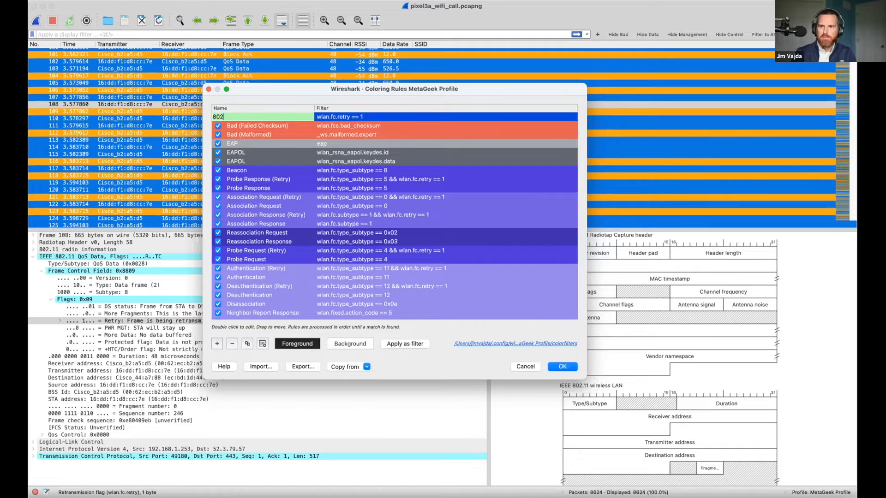
{"action": "type", "text": ".11 Retry"}
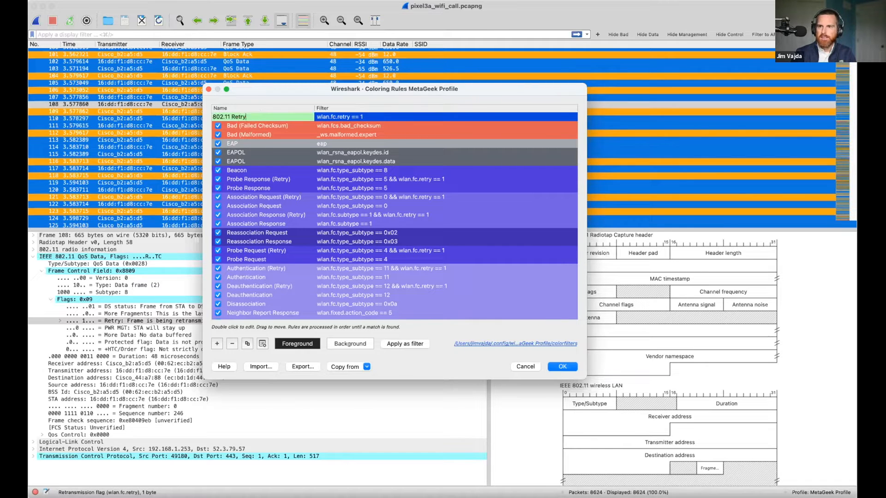
{"action": "key", "text": "Return"}
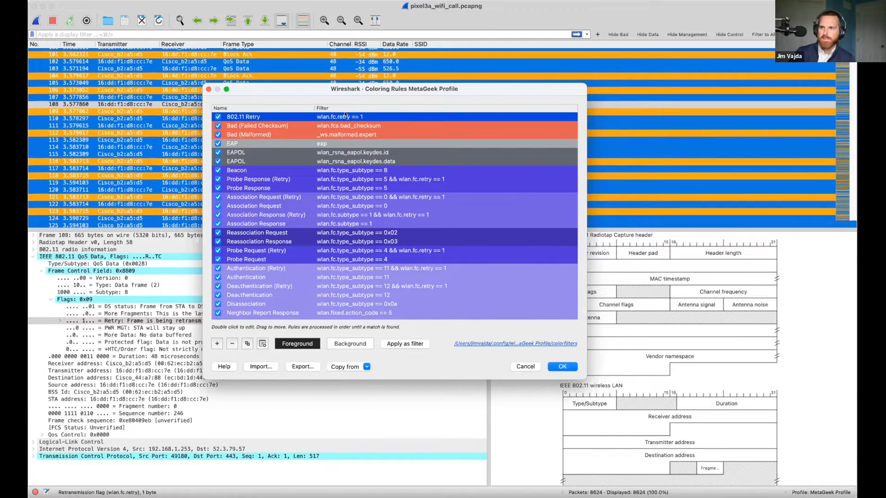
Step: Set the 802.11 Retry rule's background to the red sampled from the Bad frame rules beneath it
{"action": "left_click_drag", "start_coordinate": [317, 87], "coordinate": [448, 66]}
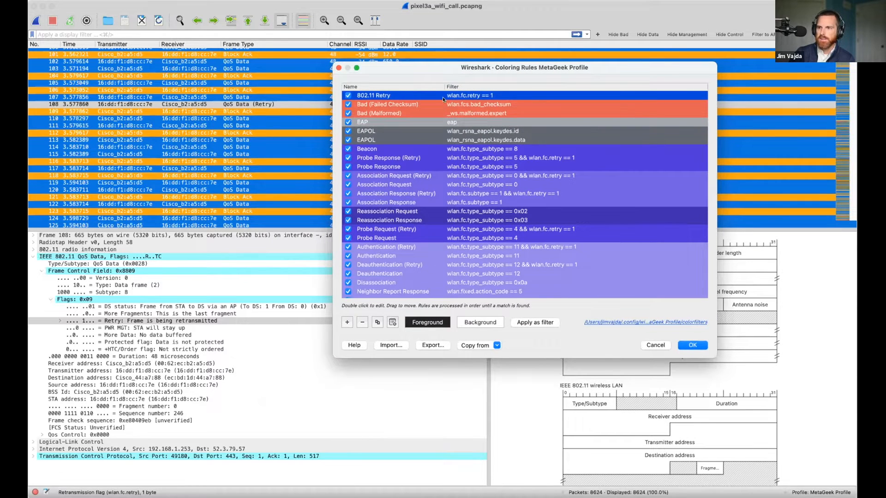
{"action": "left_click", "coordinate": [473, 324]}
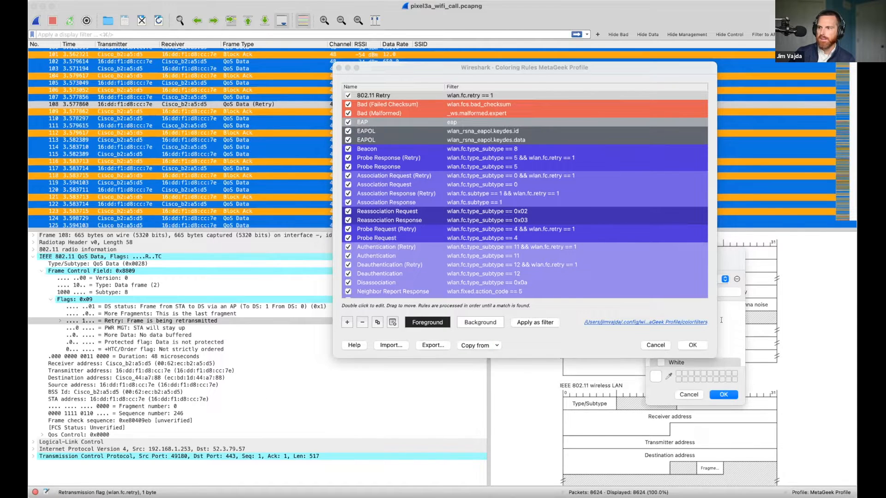
{"action": "left_click_drag", "start_coordinate": [725, 256], "coordinate": [212, 173]}
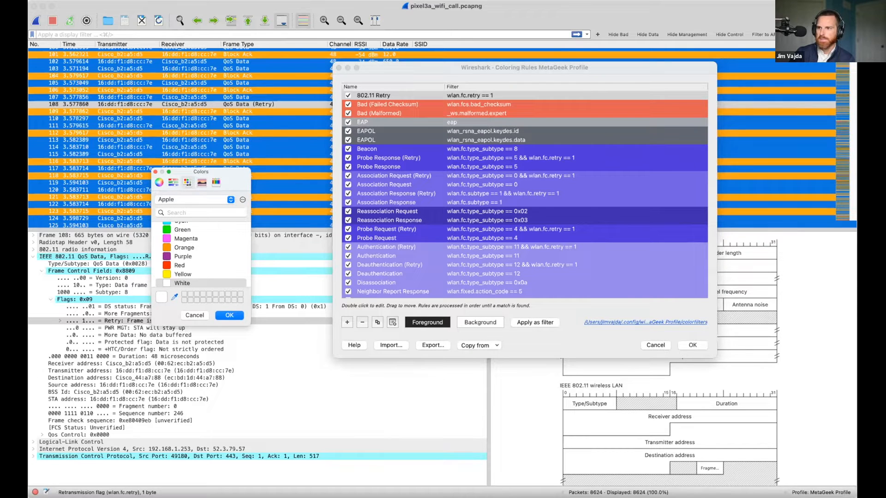
{"action": "left_click", "coordinate": [565, 110]}
{"action": "left_click", "coordinate": [226, 315]}
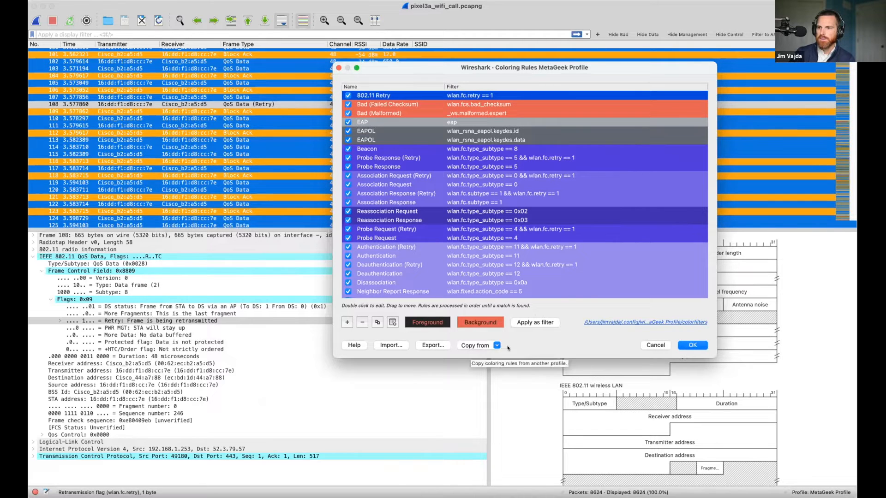
{"action": "left_click", "coordinate": [476, 140]}
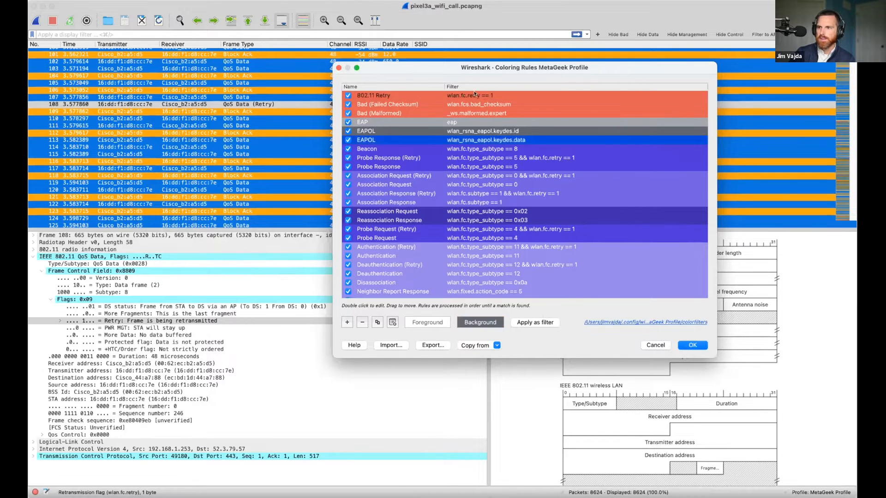
Step: Set the 802.11 Retry rule's foreground colour to White and save the coloring rules
{"action": "left_click", "coordinate": [475, 95]}
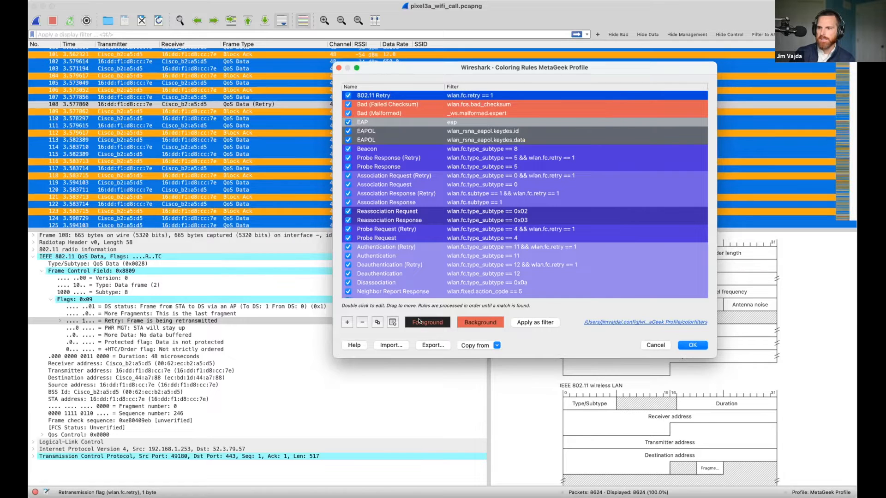
{"action": "left_click", "coordinate": [419, 322]}
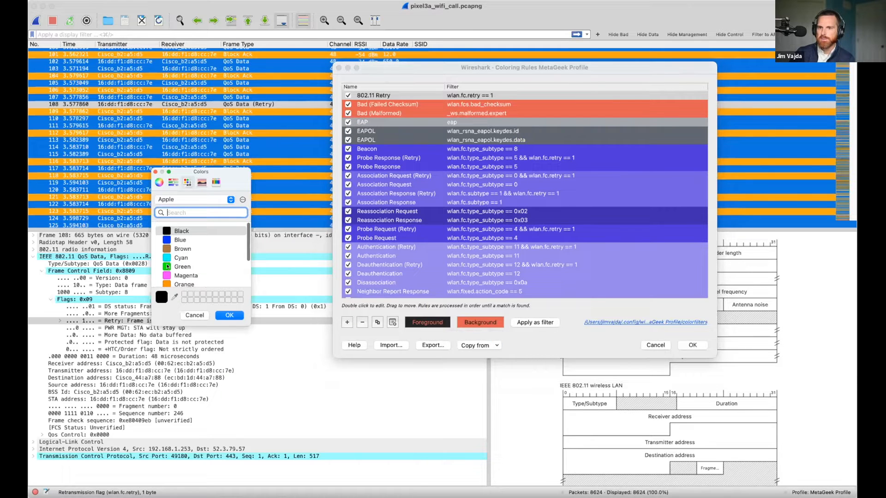
{"action": "scroll", "coordinate": [167, 267], "scroll_direction": "down", "scroll_amount": 3}
{"action": "left_click", "coordinate": [185, 277]}
{"action": "left_click", "coordinate": [229, 315]}
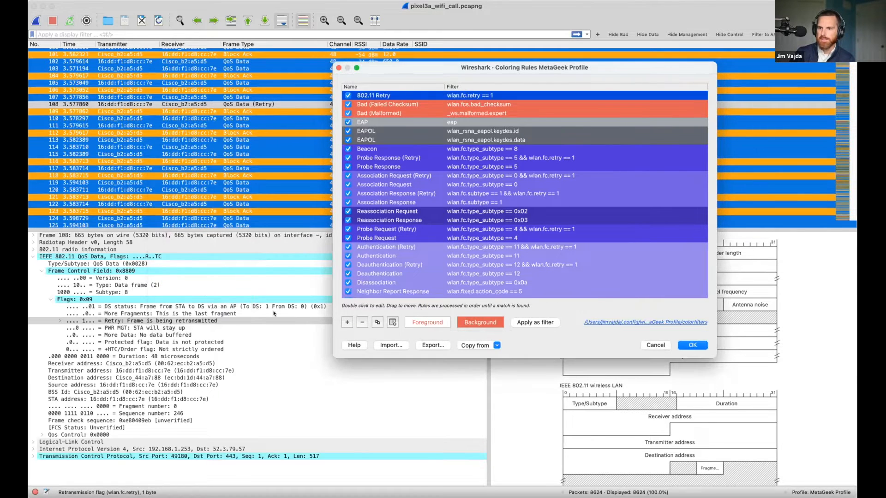
{"action": "scroll", "coordinate": [568, 194], "scroll_direction": "down", "scroll_amount": 2}
{"action": "scroll", "coordinate": [588, 228], "scroll_direction": "up", "scroll_amount": 2}
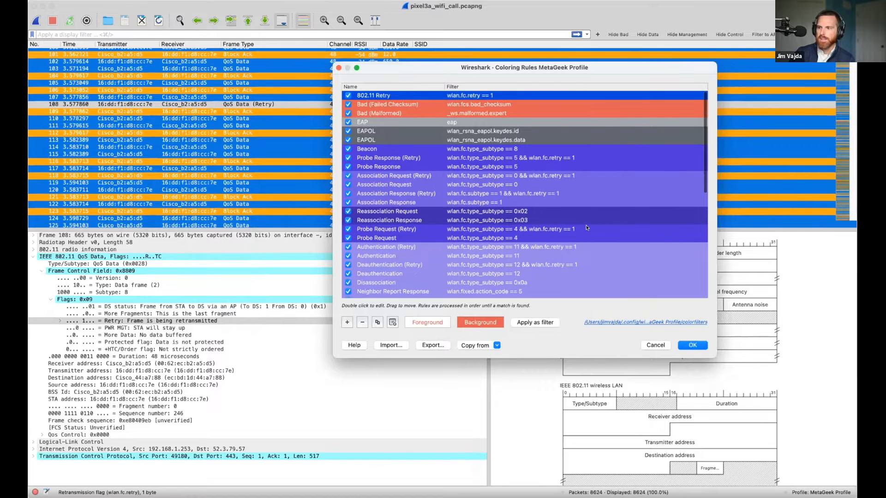
{"action": "left_click", "coordinate": [692, 344]}
Step: Select Block Ack frame 112 and examine the highlighted 802.11 Retry frames from there through about frame 520
{"action": "left_click", "coordinate": [364, 133]}
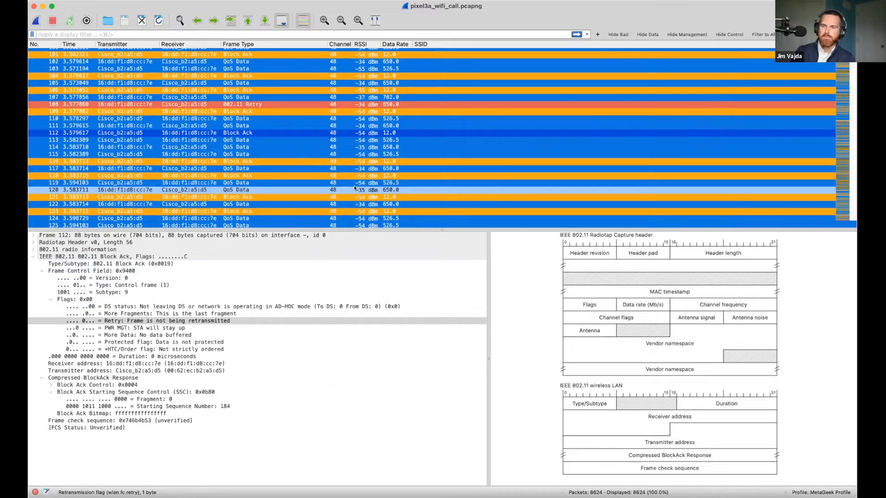
{"action": "scroll", "coordinate": [354, 188], "scroll_direction": "down", "scroll_amount": 20}
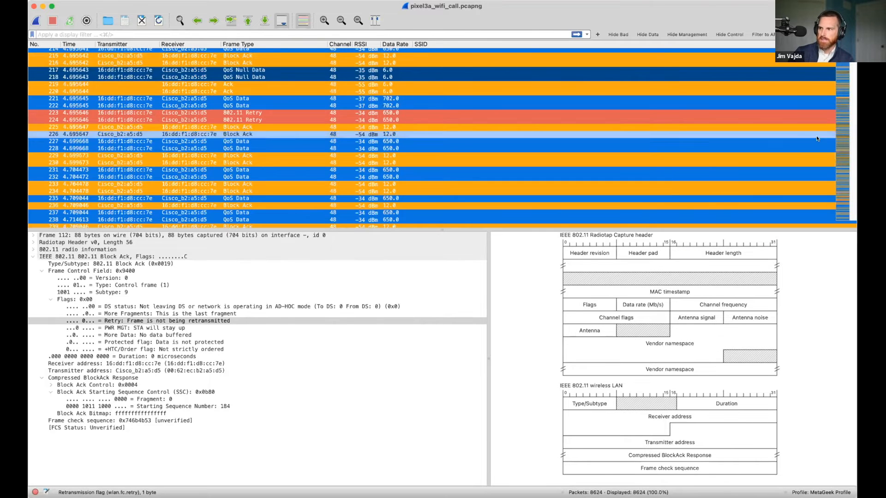
{"action": "scroll", "coordinate": [839, 155], "scroll_direction": "down", "scroll_amount": 3}
{"action": "scroll", "coordinate": [841, 160], "scroll_direction": "down", "scroll_amount": 15}
{"action": "scroll", "coordinate": [842, 160], "scroll_direction": "down", "scroll_amount": 20}
{"action": "scroll", "coordinate": [842, 160], "scroll_direction": "down", "scroll_amount": 20}
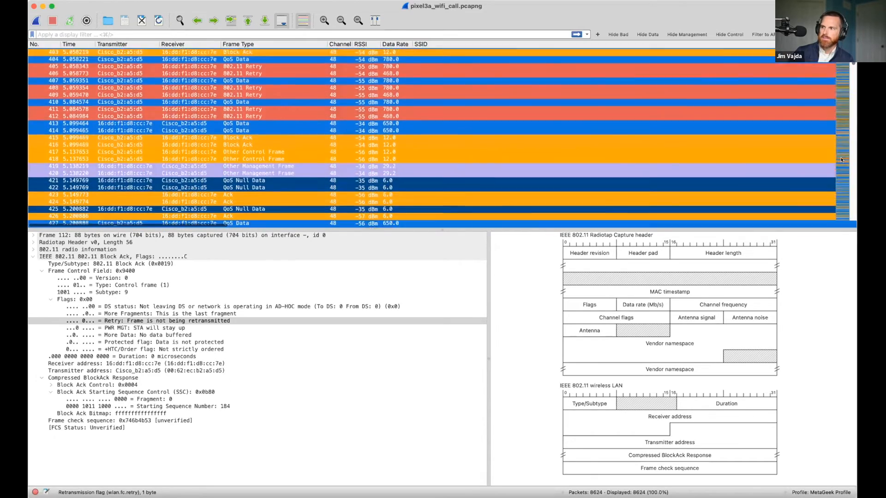
{"action": "scroll", "coordinate": [841, 160], "scroll_direction": "down", "scroll_amount": 16}
{"action": "scroll", "coordinate": [841, 160], "scroll_direction": "down", "scroll_amount": 15}
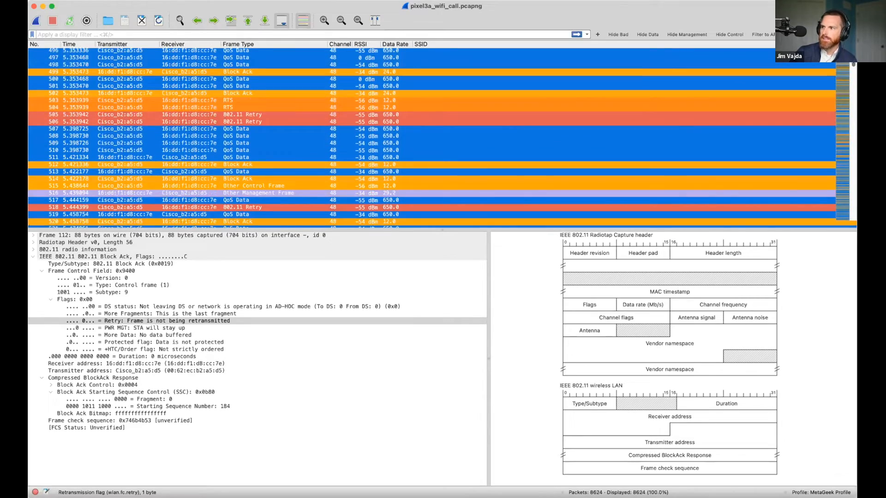
Step: Examine the RTS and retry patterns further into the capture, around frames 4340, 5870 and 8560
{"action": "left_click_drag", "start_coordinate": [853, 67], "coordinate": [853, 140]}
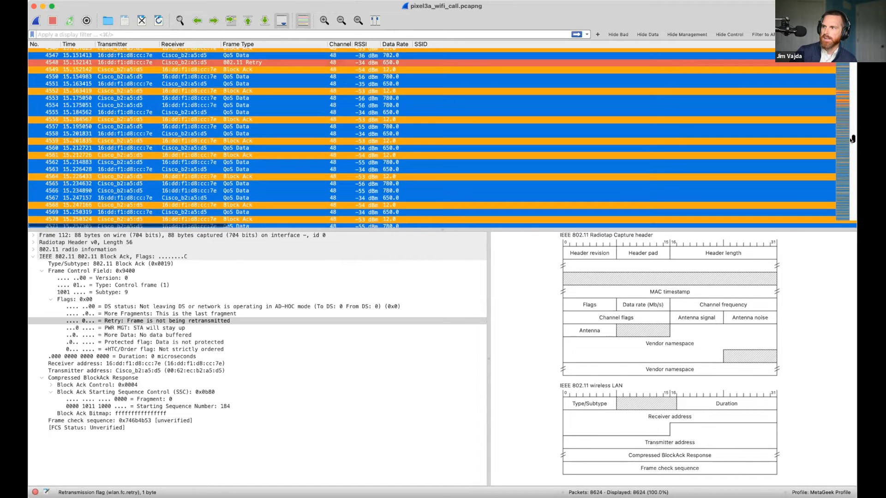
{"action": "left_click", "coordinate": [840, 91]}
{"action": "scroll", "coordinate": [574, 112], "scroll_direction": "up", "scroll_amount": 4}
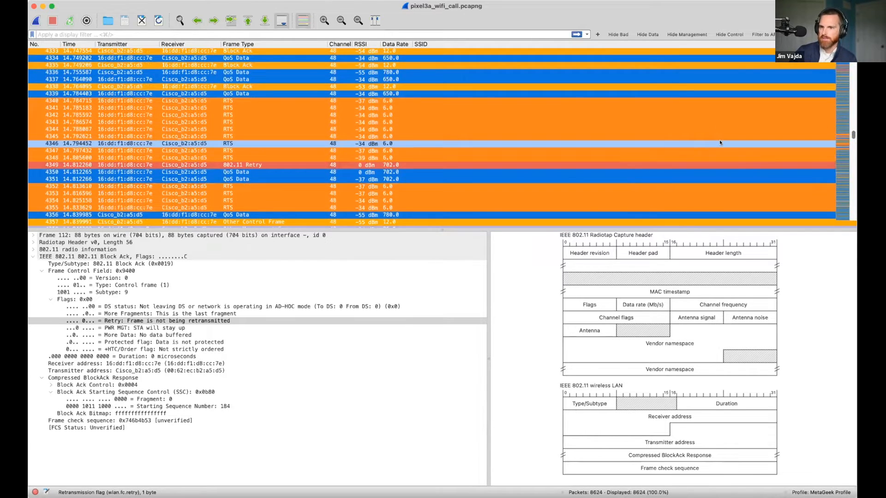
{"action": "scroll", "coordinate": [719, 140], "scroll_direction": "down", "scroll_amount": 2}
{"action": "left_click_drag", "start_coordinate": [853, 138], "coordinate": [848, 173]}
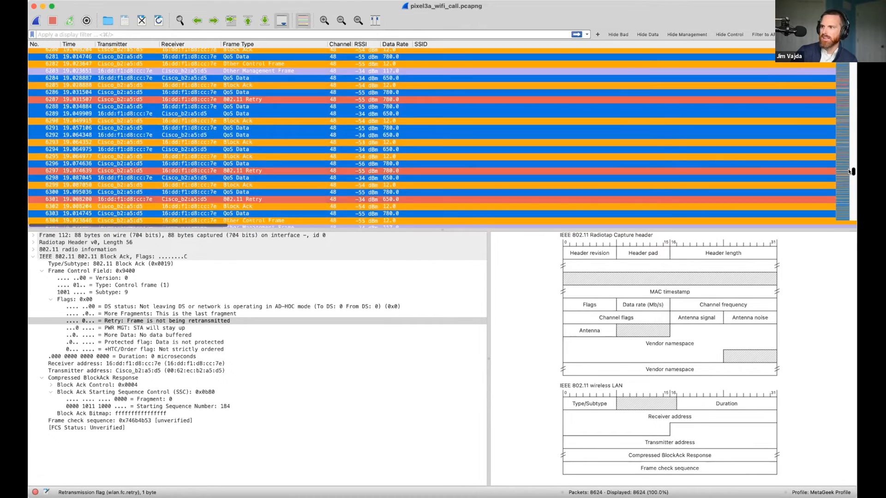
{"action": "left_click", "coordinate": [841, 76]}
{"action": "left_click", "coordinate": [708, 95]}
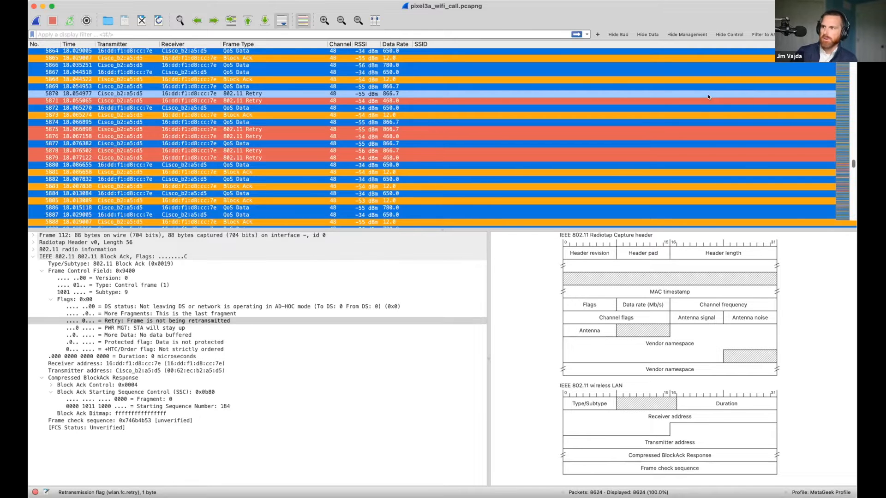
{"action": "left_click_drag", "start_coordinate": [854, 164], "coordinate": [853, 214]}
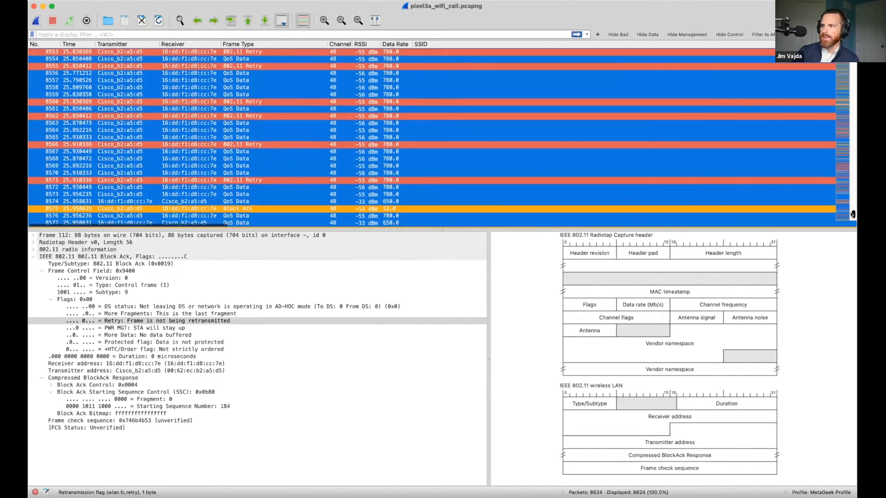
Step: Examine the cluster of 802.11 Retry frames between about frames 8324 and 8425
{"action": "left_click", "coordinate": [842, 167]}
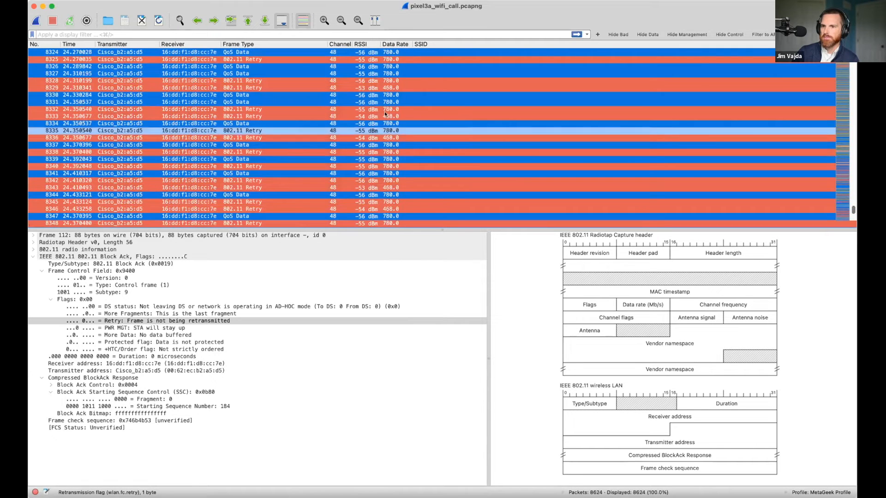
{"action": "scroll", "coordinate": [411, 178], "scroll_direction": "down", "scroll_amount": 7}
{"action": "scroll", "coordinate": [411, 179], "scroll_direction": "up", "scroll_amount": 3}
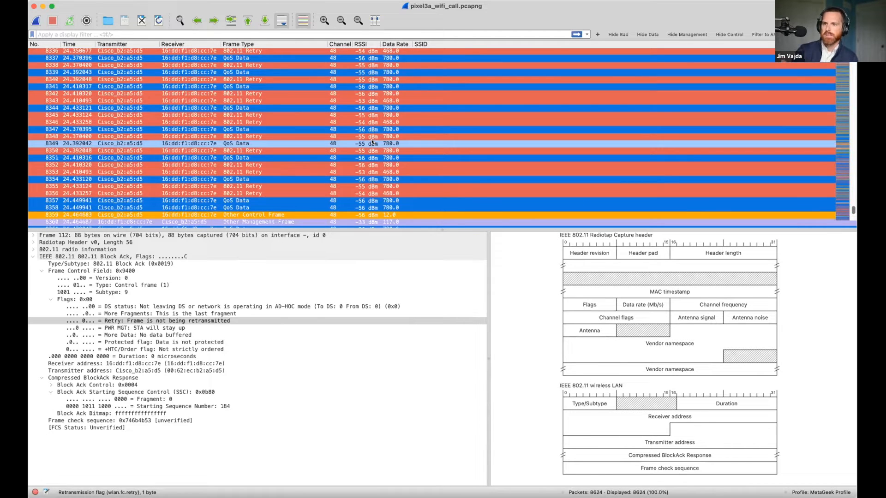
{"action": "scroll", "coordinate": [372, 142], "scroll_direction": "down", "scroll_amount": 20}
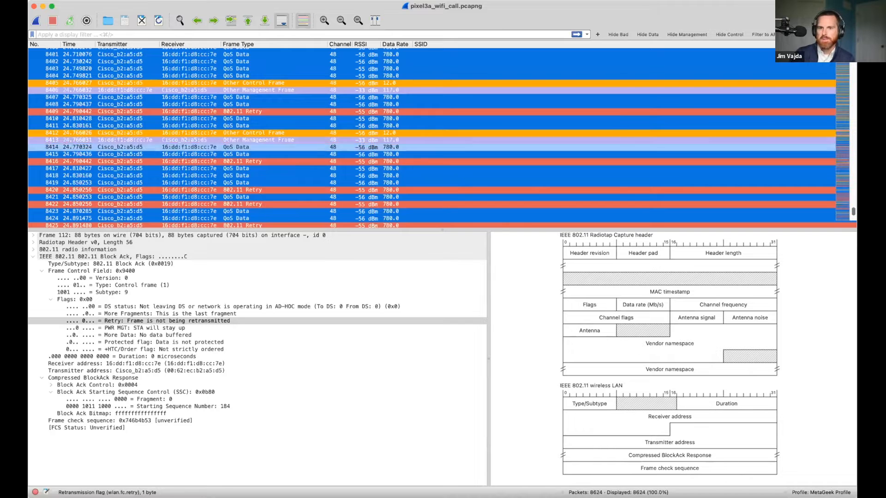
Step: Collapse frame 112's IEEE 802.11 section and inspect its Radiotap Header fields
{"action": "left_click", "coordinate": [34, 256]}
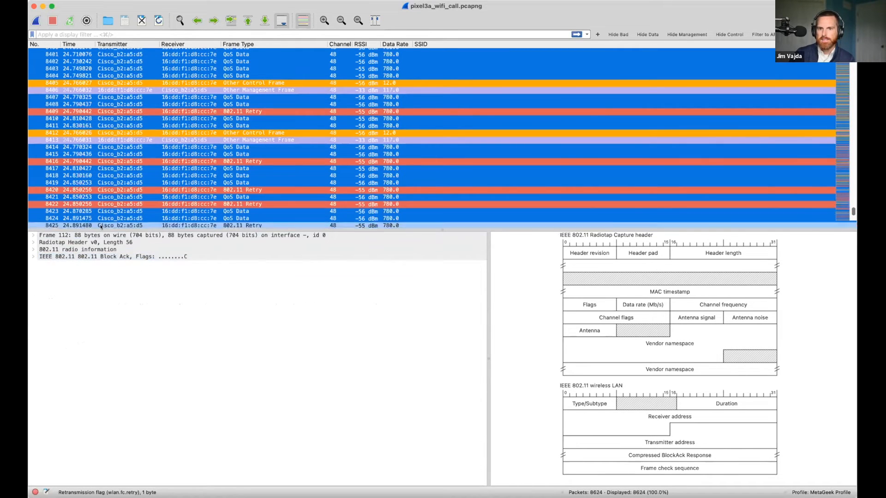
{"action": "left_click", "coordinate": [32, 243]}
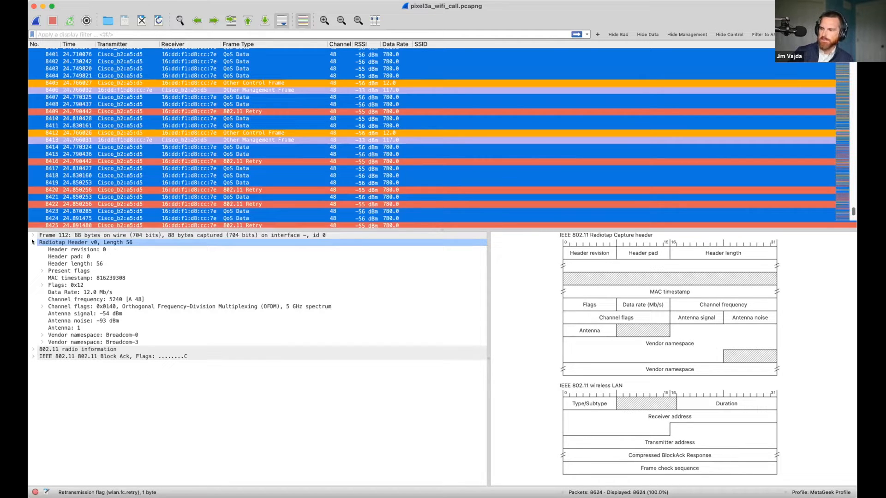
{"action": "left_click", "coordinate": [33, 242]}
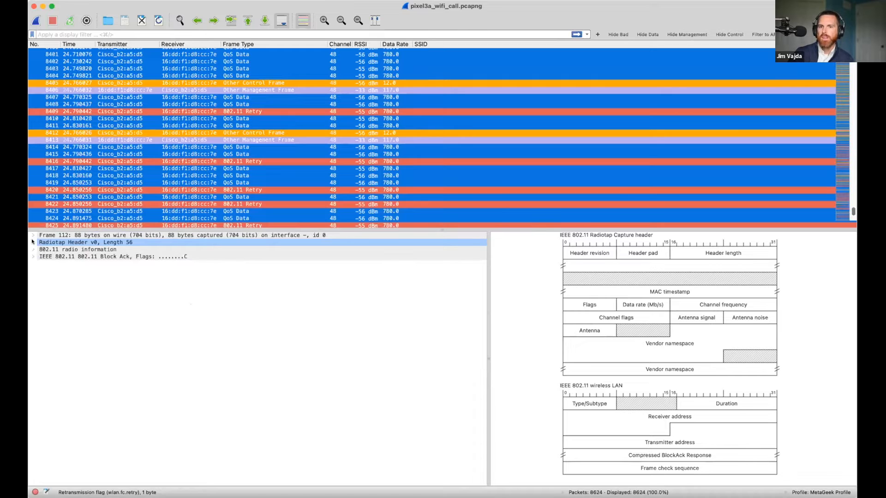
Step: Expand frame 112's 802.11 radio information and examine the Data rate field
{"action": "left_click", "coordinate": [32, 250]}
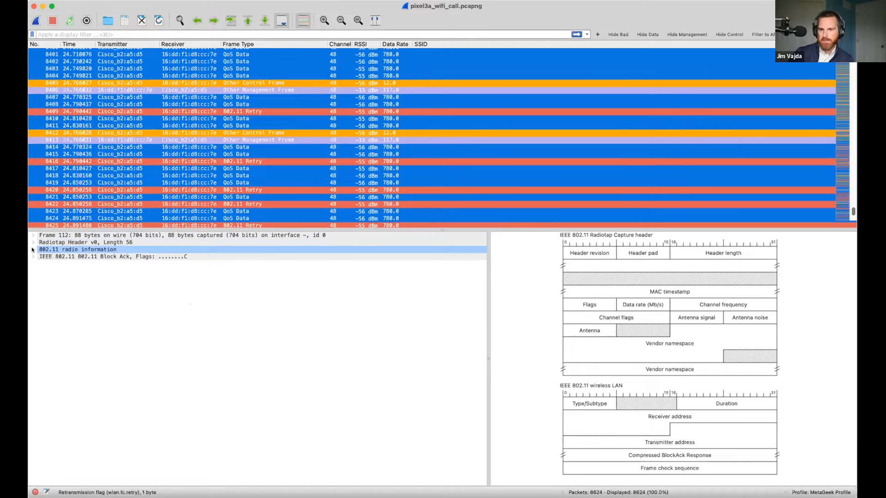
{"action": "left_click", "coordinate": [32, 248]}
{"action": "left_click", "coordinate": [98, 272]}
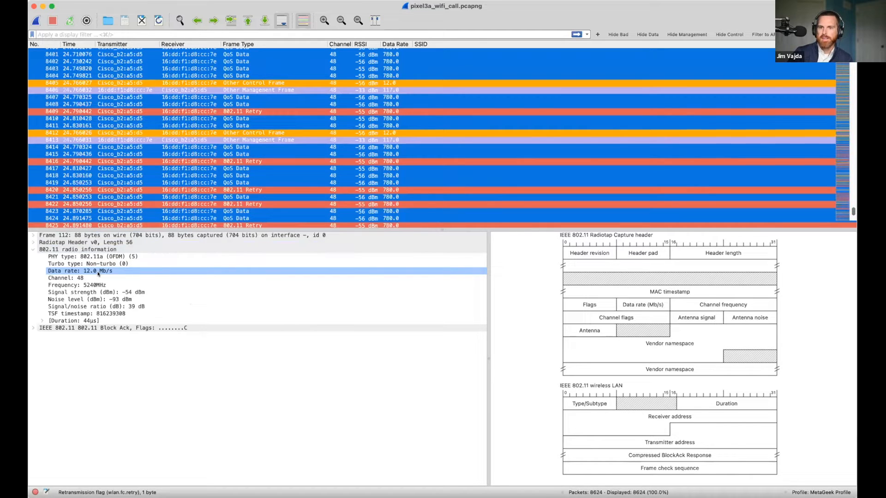
{"action": "left_click_drag", "start_coordinate": [98, 272], "coordinate": [40, 328]}
Step: Expand frame 112's IEEE 802.11 Block Ack section and examine its Frame Control flags and addresses
{"action": "left_click", "coordinate": [34, 327]}
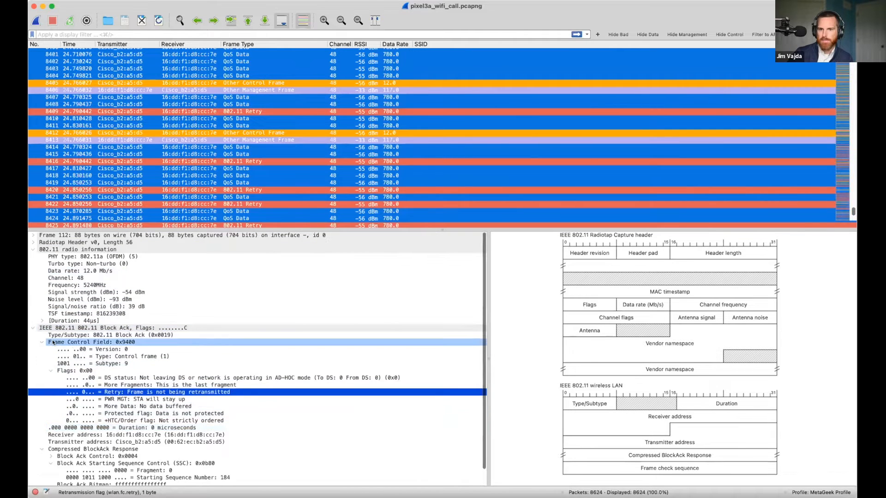
{"action": "scroll", "coordinate": [111, 447], "scroll_direction": "down", "scroll_amount": 2}
{"action": "scroll", "coordinate": [111, 446], "scroll_direction": "up", "scroll_amount": 2}
{"action": "scroll", "coordinate": [112, 447], "scroll_direction": "down", "scroll_amount": 2}
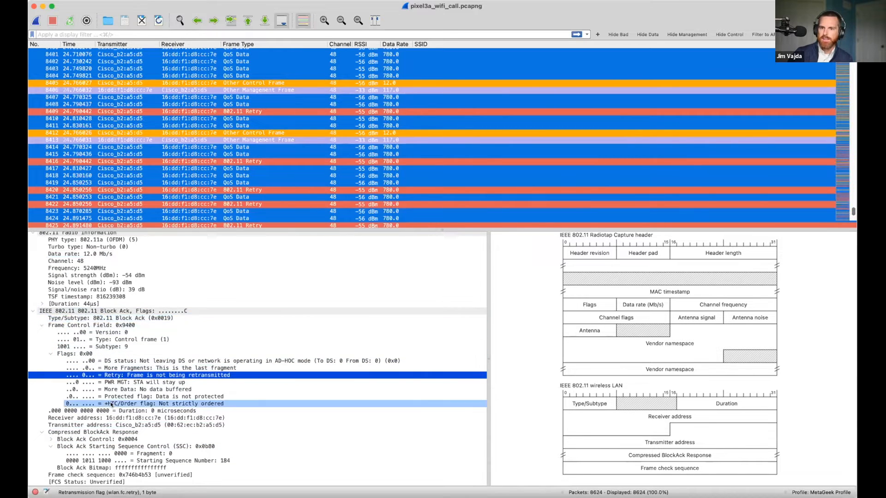
Step: Select QoS Data frame 8417, review its 802.11 radio information, and collapse that and the IEEE 802.11 QoS Data section
{"action": "left_click", "coordinate": [240, 169]}
{"action": "scroll", "coordinate": [108, 335], "scroll_direction": "up", "scroll_amount": 2}
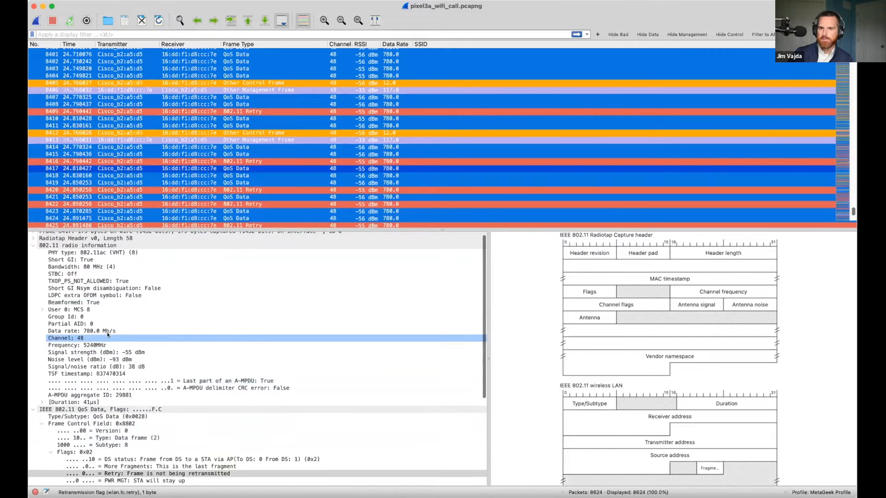
{"action": "left_click", "coordinate": [33, 250]}
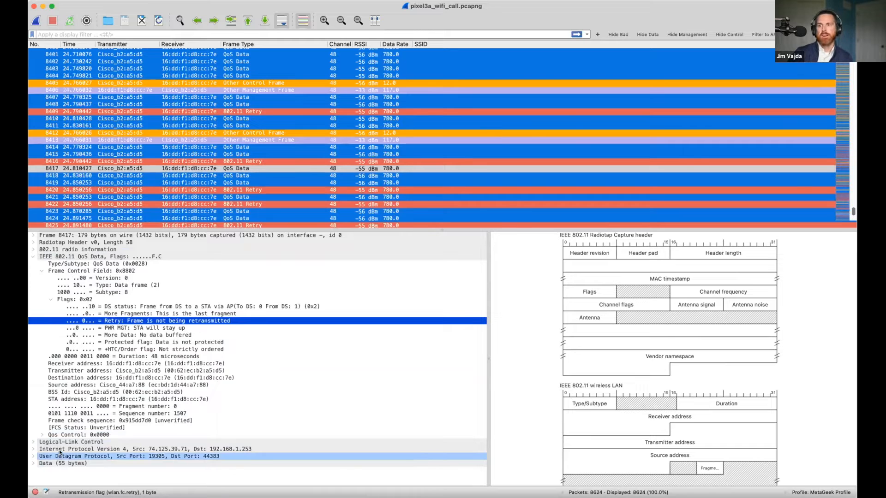
{"action": "double_click", "coordinate": [65, 256]}
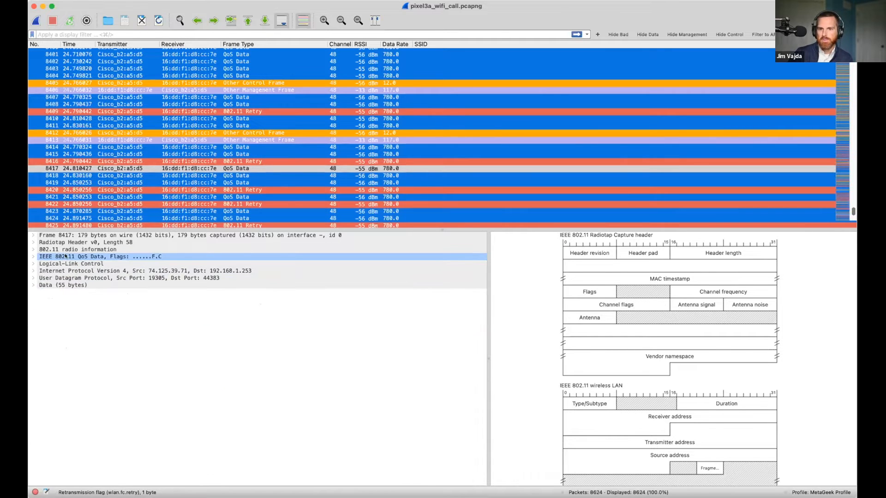
{"action": "left_click", "coordinate": [33, 256]}
{"action": "left_click", "coordinate": [33, 257]}
Step: Inspect frame 8417's Internet Protocol Version 4 fields, collapse them, and expand the User Datagram Protocol section
{"action": "left_click", "coordinate": [36, 271]}
{"action": "left_click", "coordinate": [35, 271]}
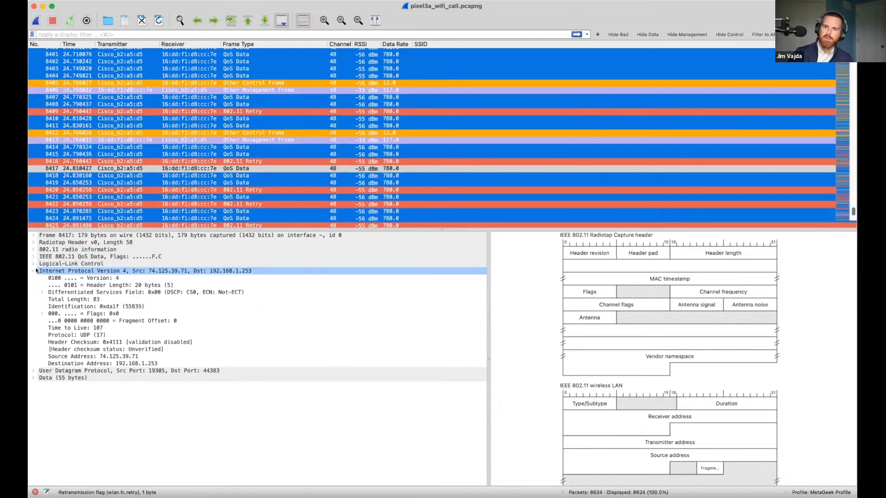
{"action": "left_click", "coordinate": [100, 392]}
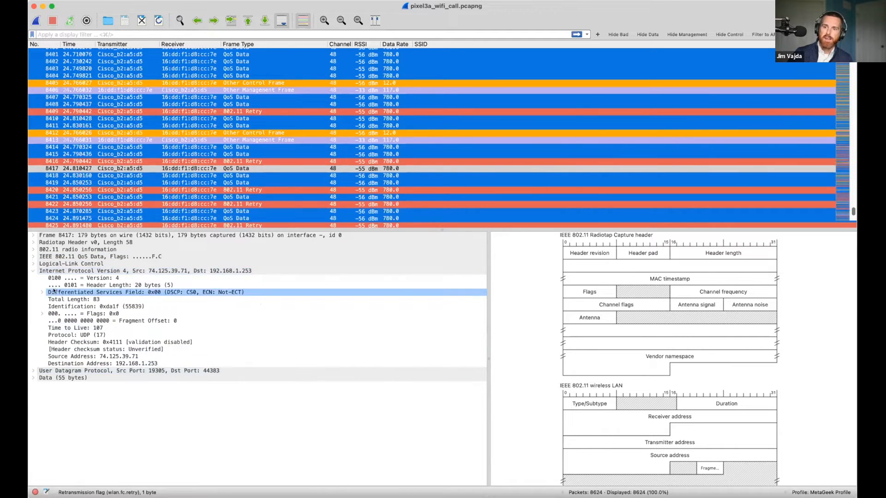
{"action": "left_click", "coordinate": [34, 271]}
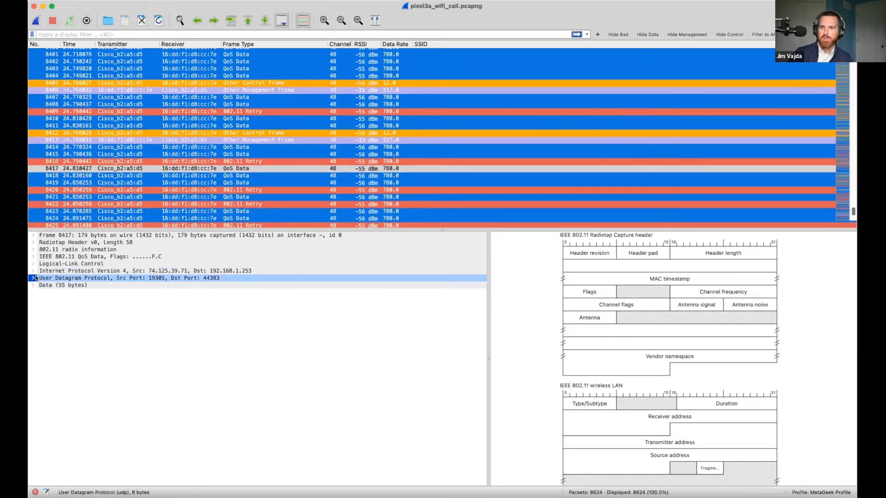
{"action": "left_click", "coordinate": [33, 278]}
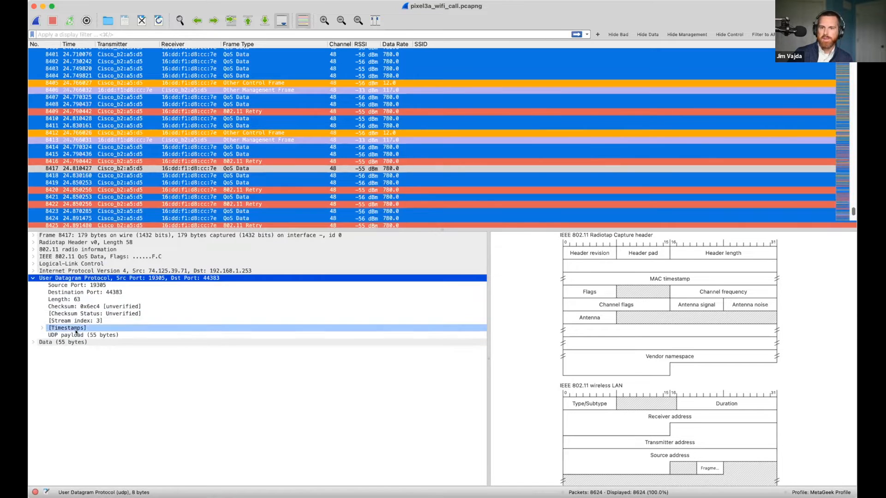
Step: Collapse frame 8417's User Datagram Protocol section, inspect the payload under Data, and collapse that section
{"action": "left_click", "coordinate": [33, 277]}
{"action": "left_click", "coordinate": [34, 285]}
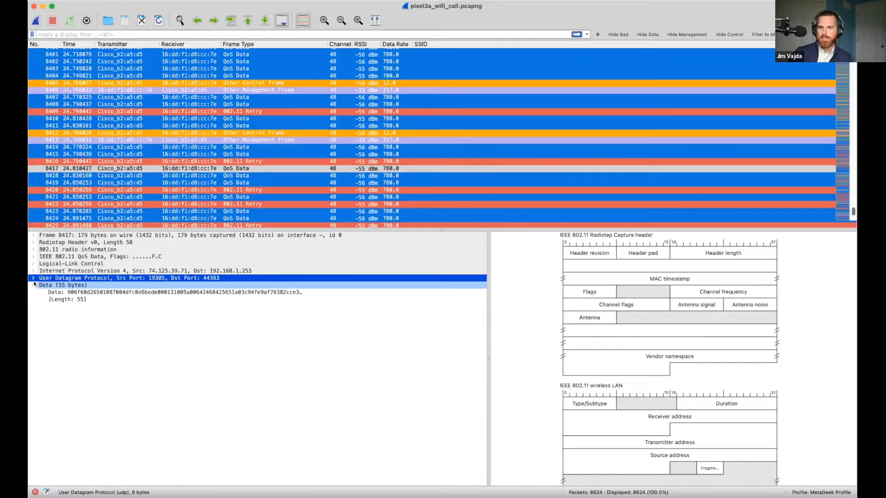
{"action": "left_click", "coordinate": [60, 293]}
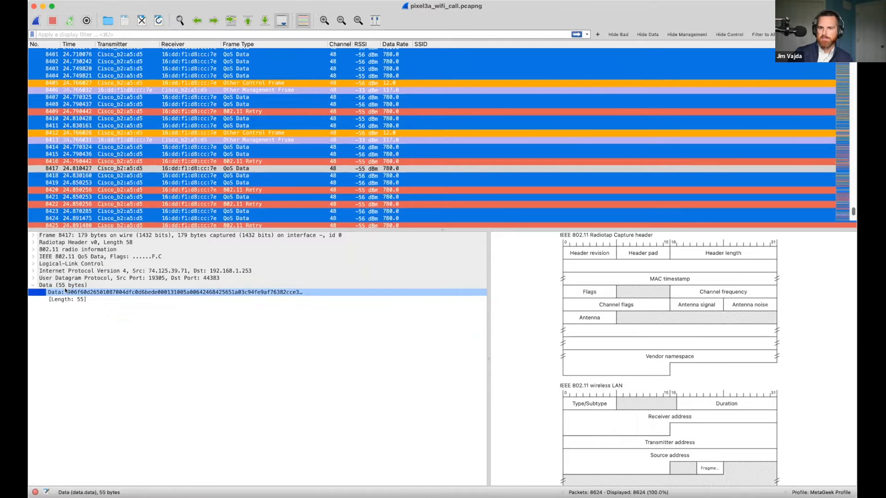
{"action": "left_click", "coordinate": [58, 286]}
{"action": "left_click", "coordinate": [37, 285]}
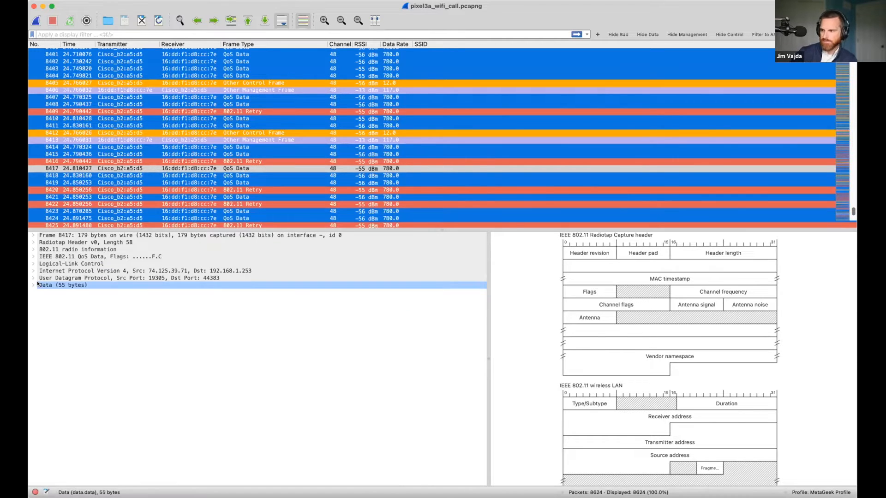
Step: Hide the IEEE 802.11 RSSI column and apply the Signal strength (dBm) field from frame 8417's 802.11 radio information as a column instead
{"action": "left_click", "coordinate": [34, 249]}
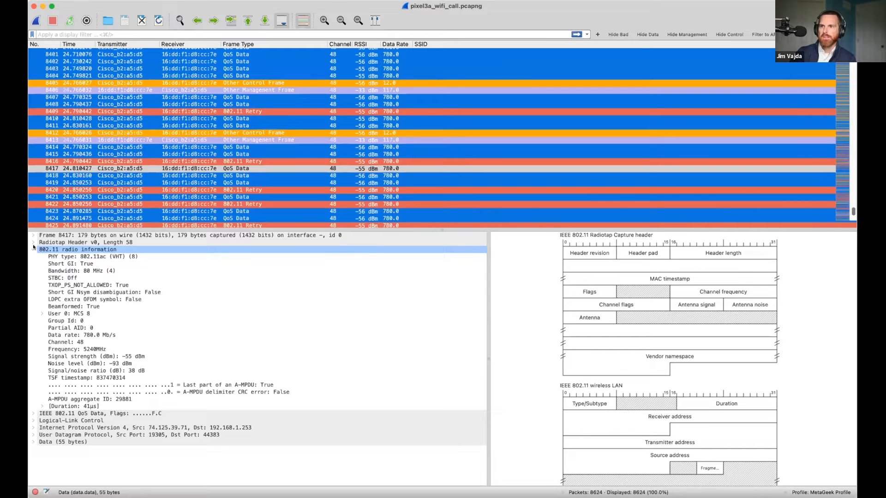
{"action": "right_click", "coordinate": [365, 45]}
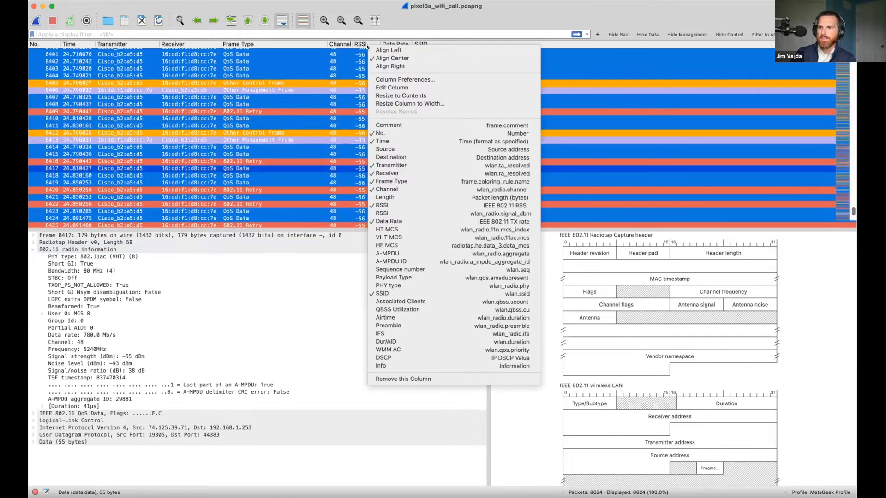
{"action": "left_click", "coordinate": [418, 205]}
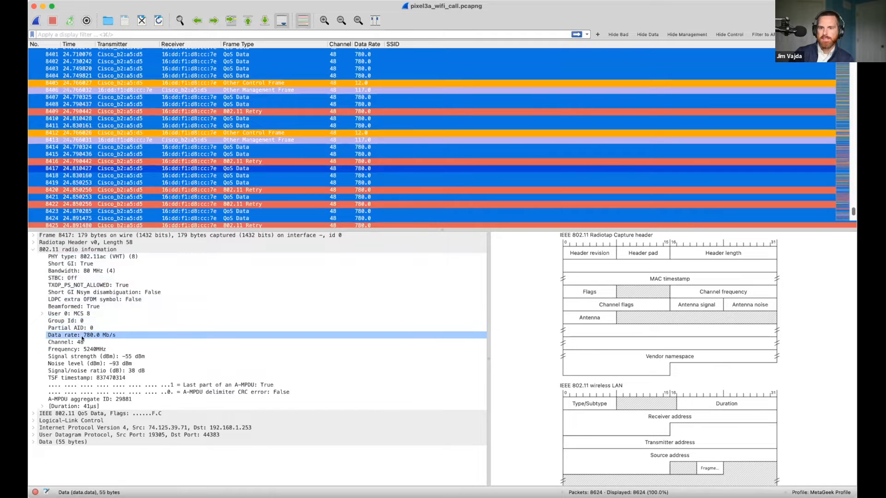
{"action": "left_click", "coordinate": [74, 356]}
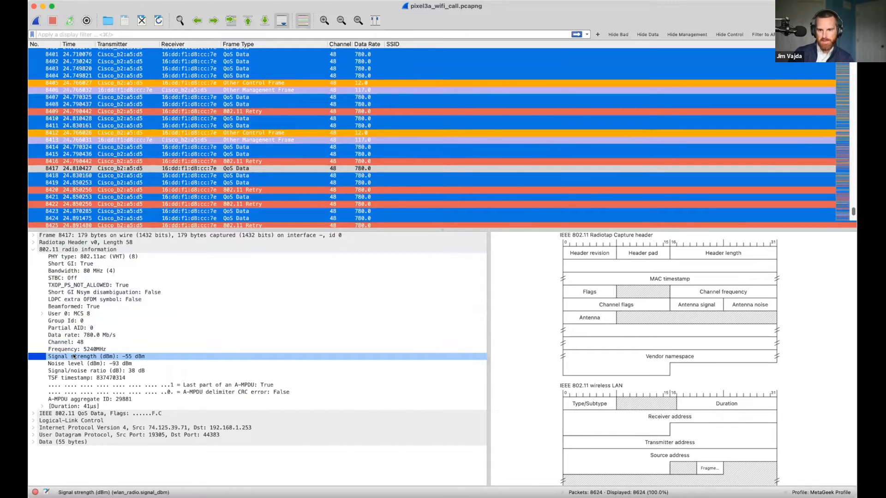
{"action": "right_click", "coordinate": [74, 356]}
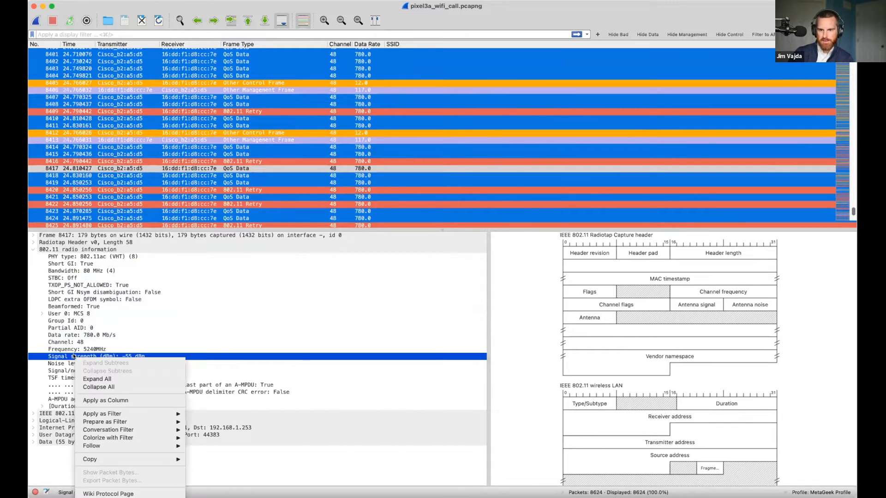
{"action": "left_click", "coordinate": [107, 401]}
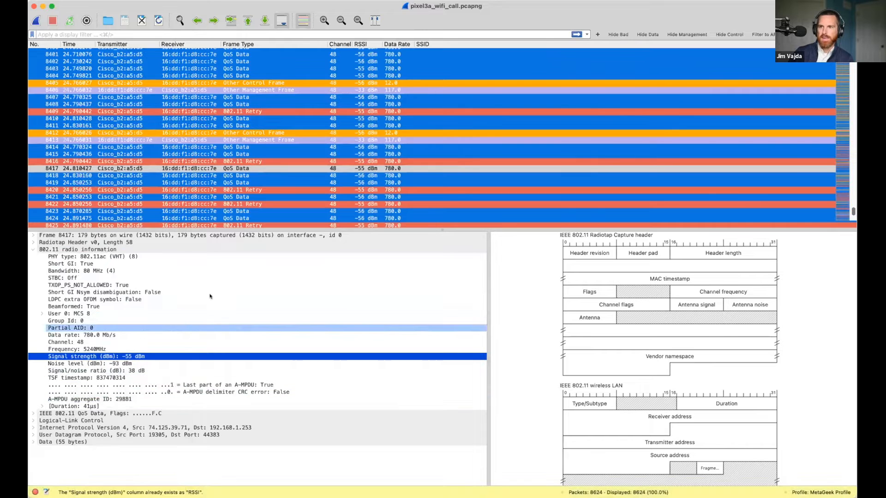
Step: Review the RSSI column's options and its title, type and field definition, leaving them as they are
{"action": "right_click", "coordinate": [366, 44]}
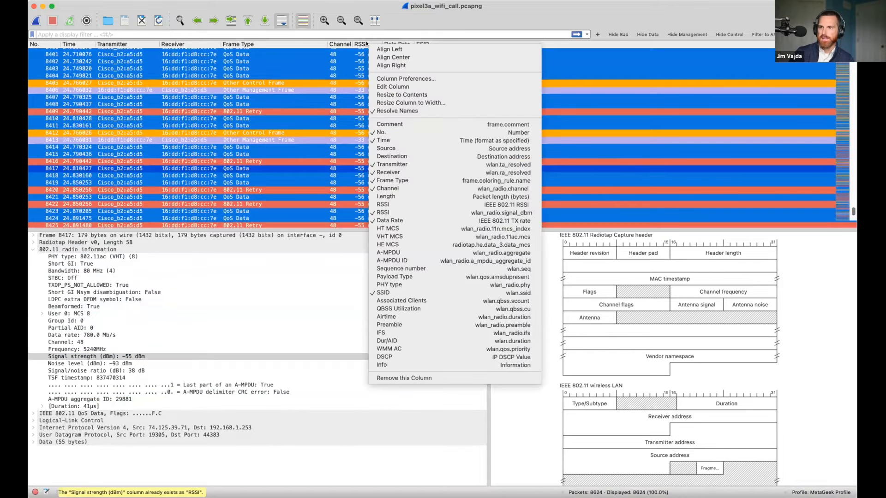
{"action": "left_click", "coordinate": [403, 25]}
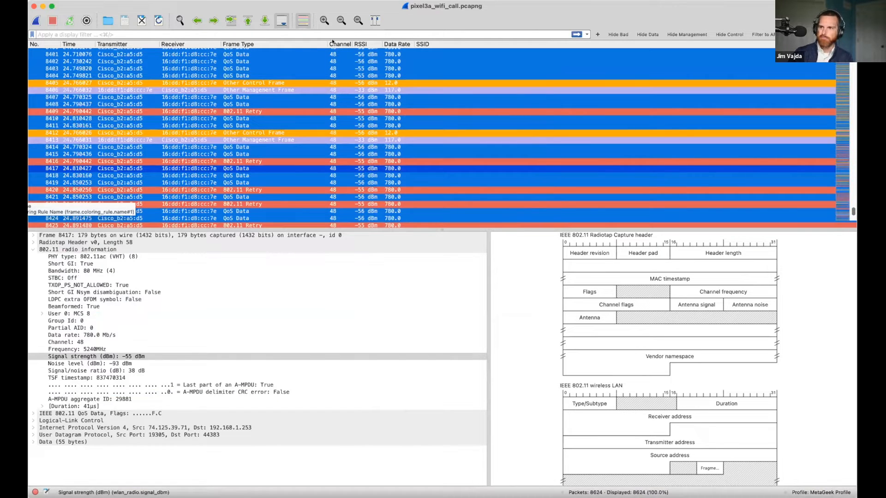
{"action": "right_click", "coordinate": [368, 44]}
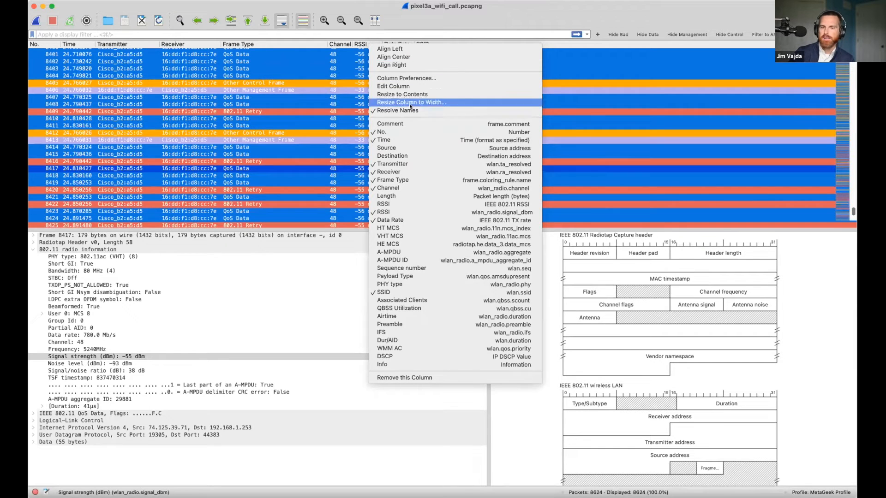
{"action": "key", "text": "Return"}
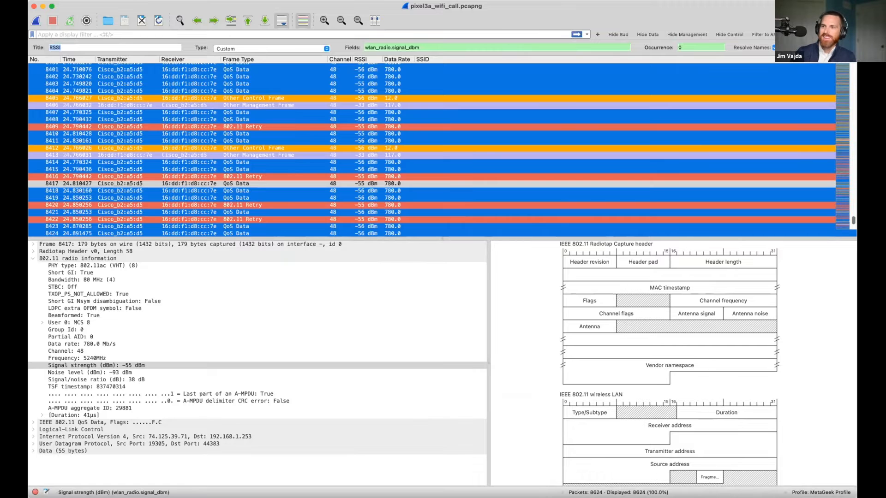
{"action": "key", "text": "Return"}
Step: Expand User 0 in frame 8417's 802.11 radio information and apply its MCS index field as a column
{"action": "scroll", "coordinate": [427, 154], "scroll_direction": "down", "scroll_amount": 10}
{"action": "scroll", "coordinate": [427, 154], "scroll_direction": "down", "scroll_amount": 5}
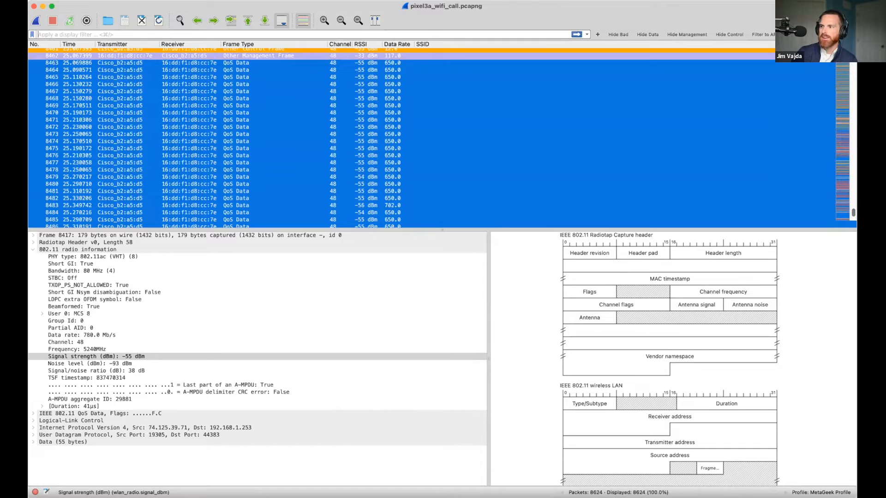
{"action": "left_click_drag", "start_coordinate": [853, 213], "coordinate": [854, 111]}
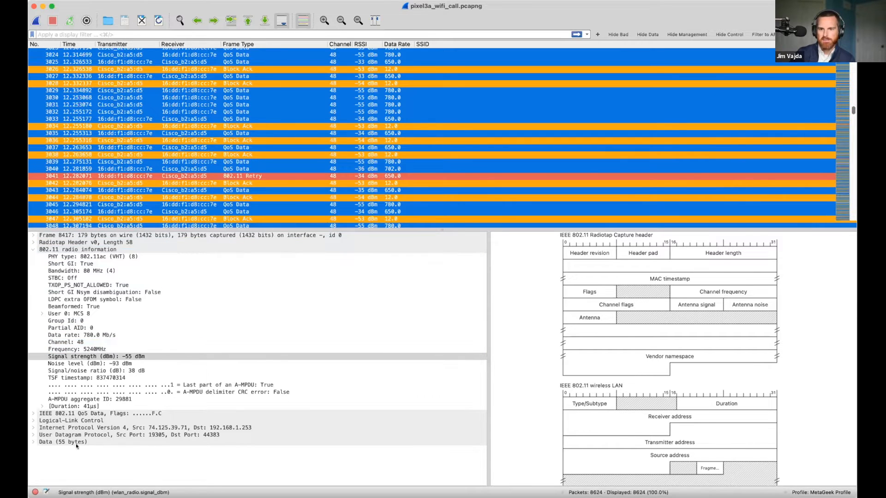
{"action": "left_click", "coordinate": [42, 313]}
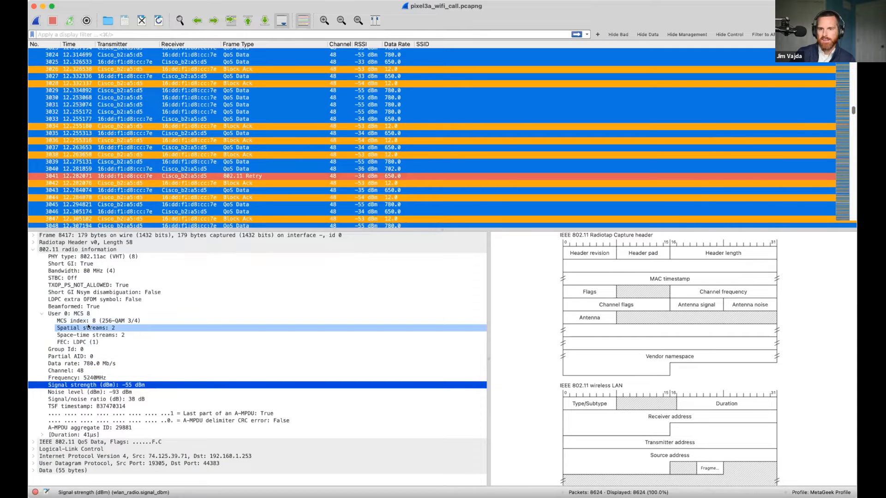
{"action": "left_click", "coordinate": [87, 320]}
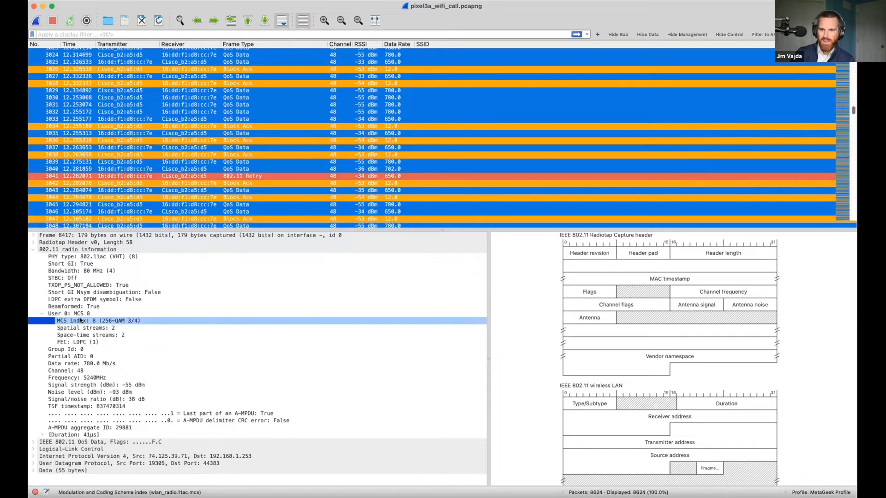
{"action": "right_click", "coordinate": [81, 320]}
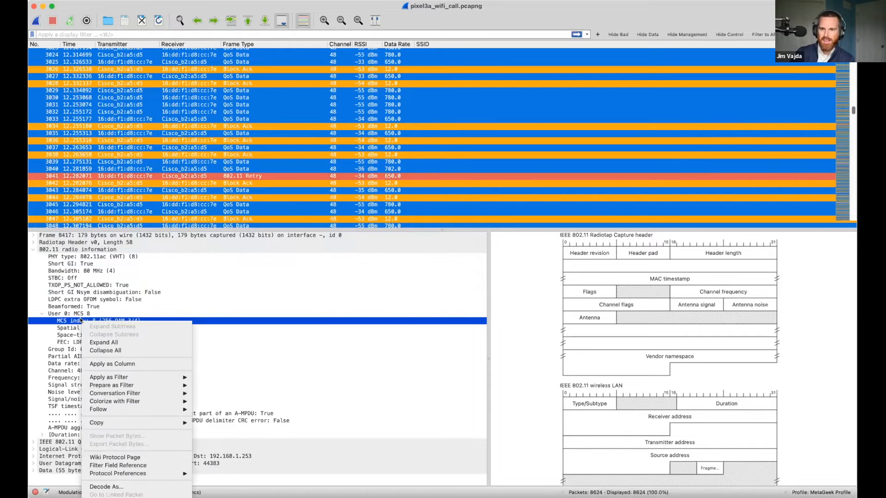
{"action": "left_click", "coordinate": [154, 364]}
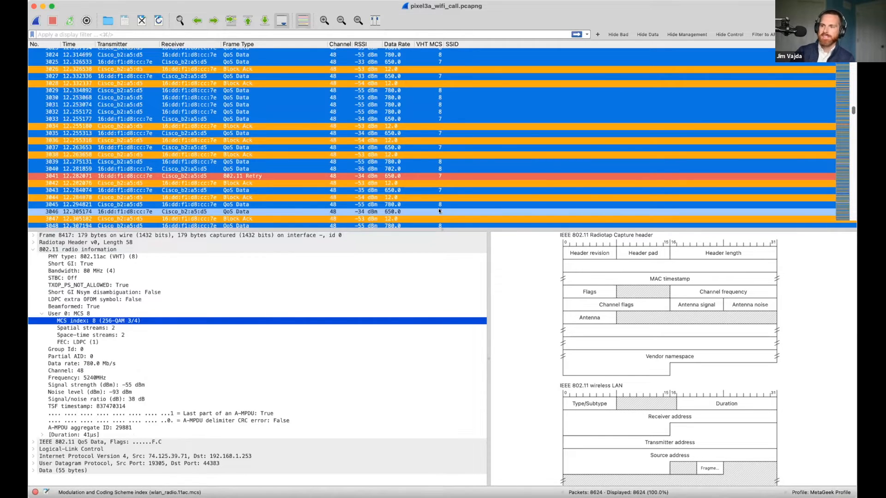
Step: Examine how the VHT MCS values compare with data rate and RSSI across QoS Data and 802.11 Retry frames from about frame 3050 onwards
{"action": "scroll", "coordinate": [439, 208], "scroll_direction": "down", "scroll_amount": 10}
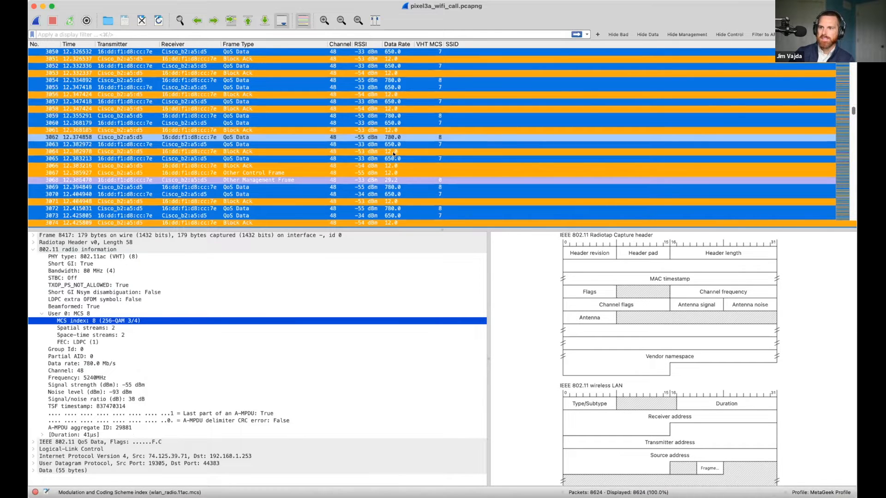
{"action": "scroll", "coordinate": [389, 186], "scroll_direction": "down", "scroll_amount": 8}
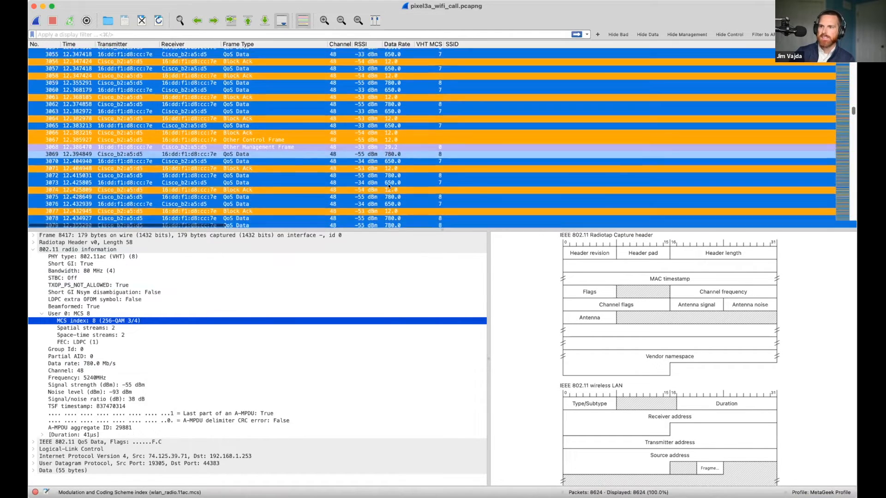
{"action": "scroll", "coordinate": [389, 186], "scroll_direction": "down", "scroll_amount": 5}
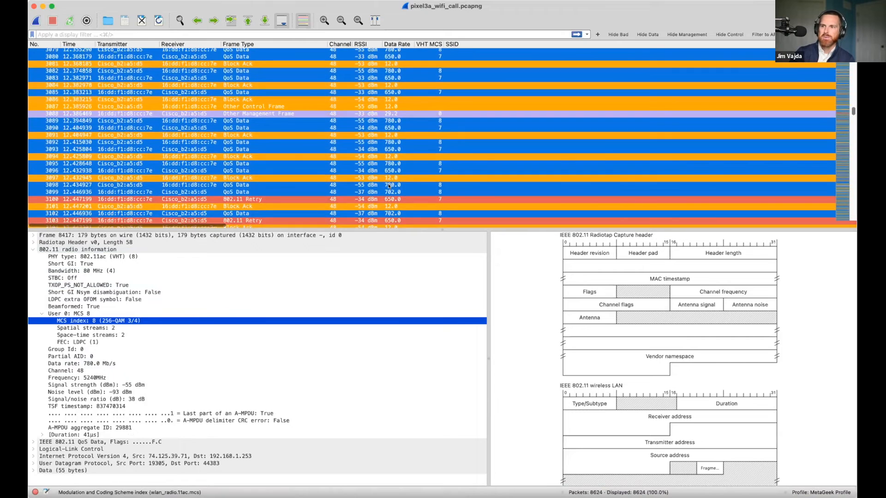
{"action": "scroll", "coordinate": [401, 201], "scroll_direction": "down", "scroll_amount": 1}
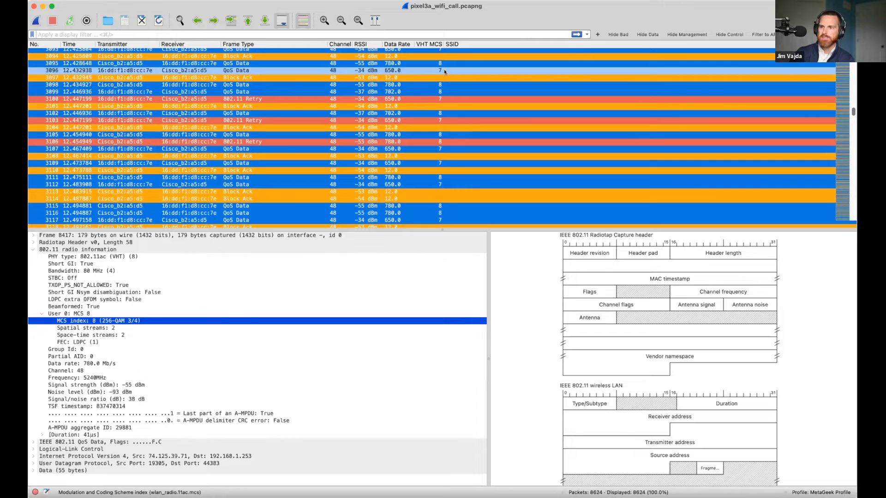
{"action": "scroll", "coordinate": [437, 155], "scroll_direction": "down", "scroll_amount": 7}
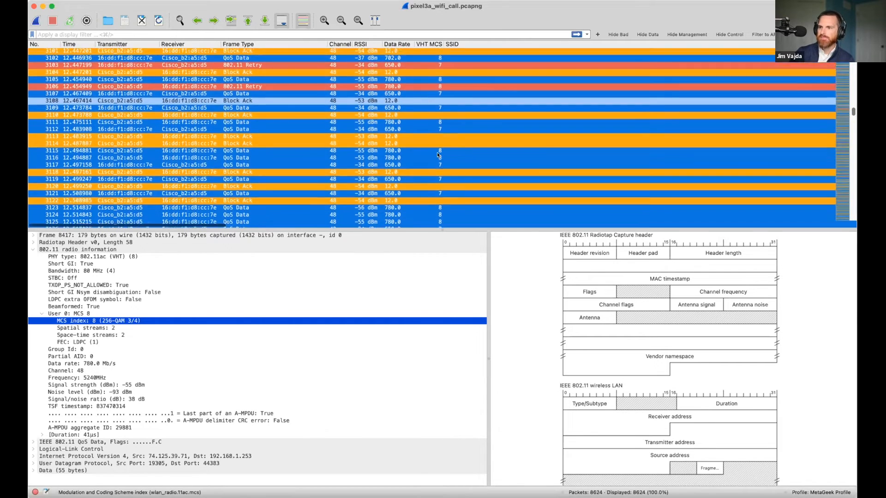
{"action": "scroll", "coordinate": [438, 155], "scroll_direction": "down", "scroll_amount": 2}
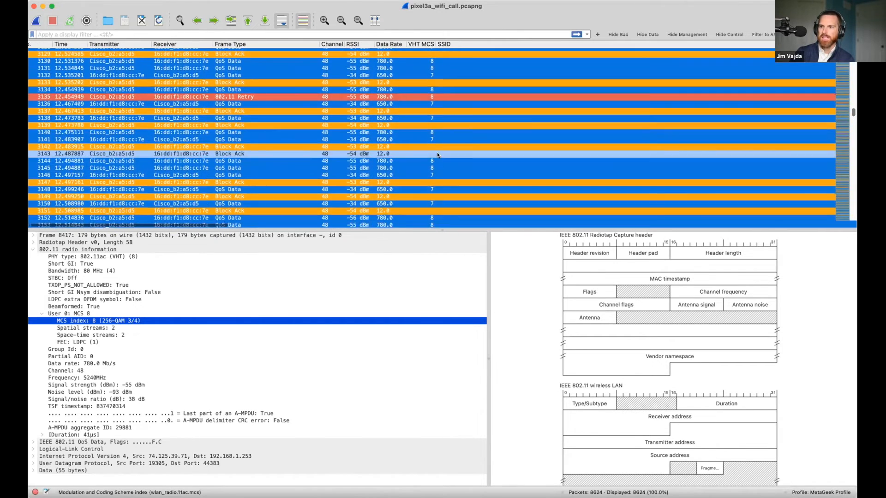
{"action": "scroll", "coordinate": [437, 152], "scroll_direction": "left", "scroll_amount": 1}
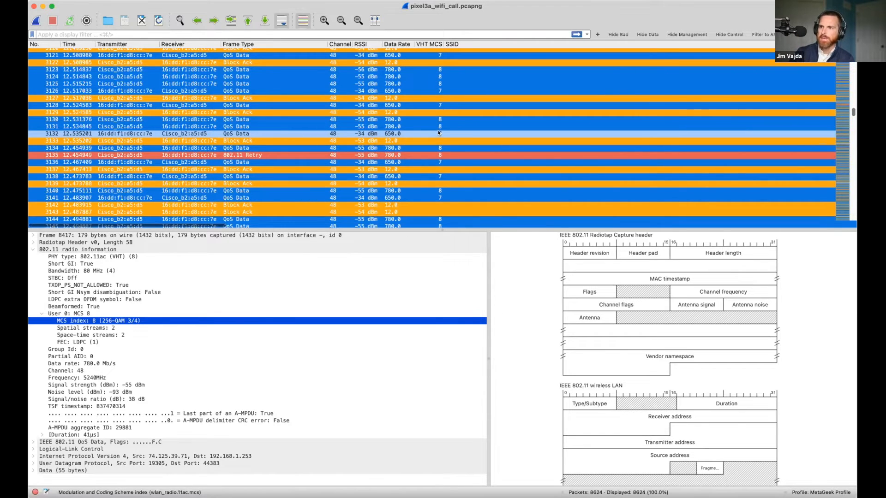
{"action": "scroll", "coordinate": [439, 204], "scroll_direction": "down", "scroll_amount": 20}
{"action": "scroll", "coordinate": [439, 206], "scroll_direction": "down", "scroll_amount": 3}
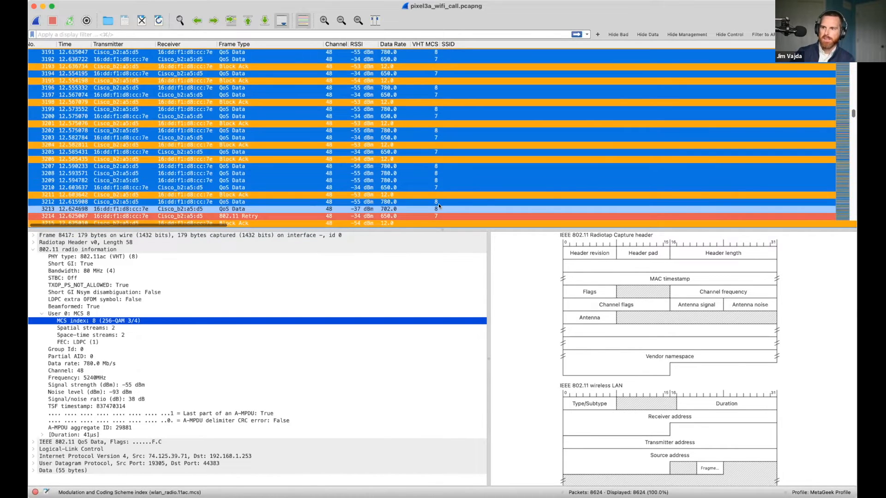
{"action": "scroll", "coordinate": [439, 206], "scroll_direction": "down", "scroll_amount": 3}
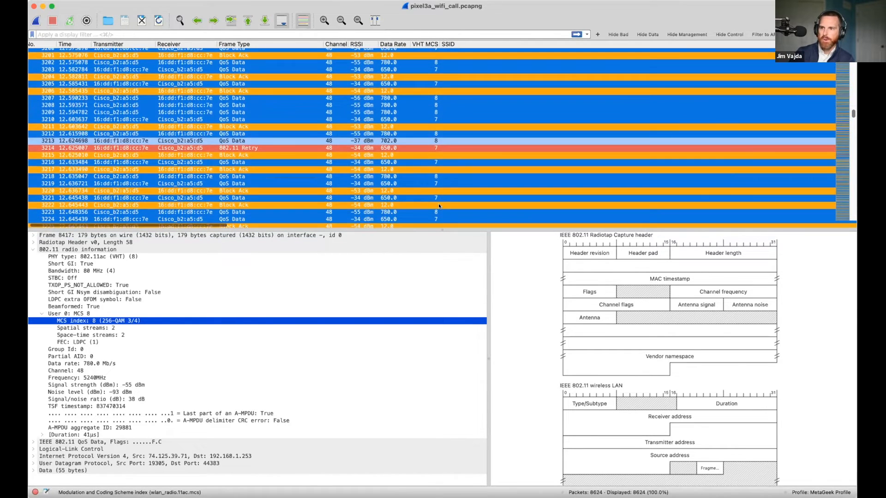
{"action": "scroll", "coordinate": [440, 207], "scroll_direction": "down", "scroll_amount": 1}
{"action": "scroll", "coordinate": [440, 206], "scroll_direction": "left", "scroll_amount": 2}
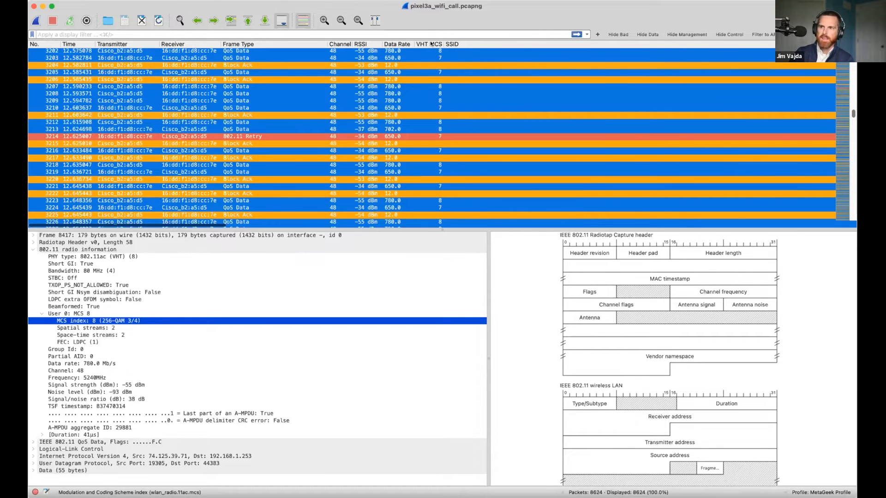
Step: Show the HT MCS and HE MCS columns in the packet list alongside VHT MCS
{"action": "right_click", "coordinate": [431, 43]}
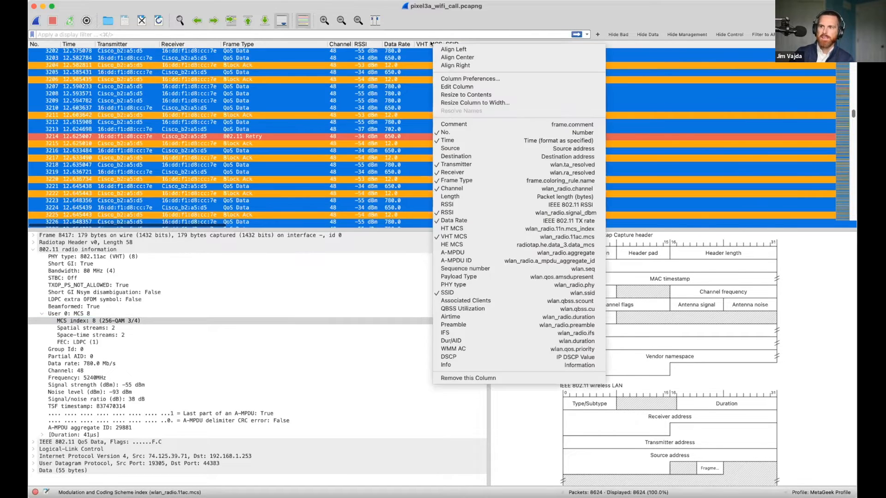
{"action": "left_click", "coordinate": [472, 228]}
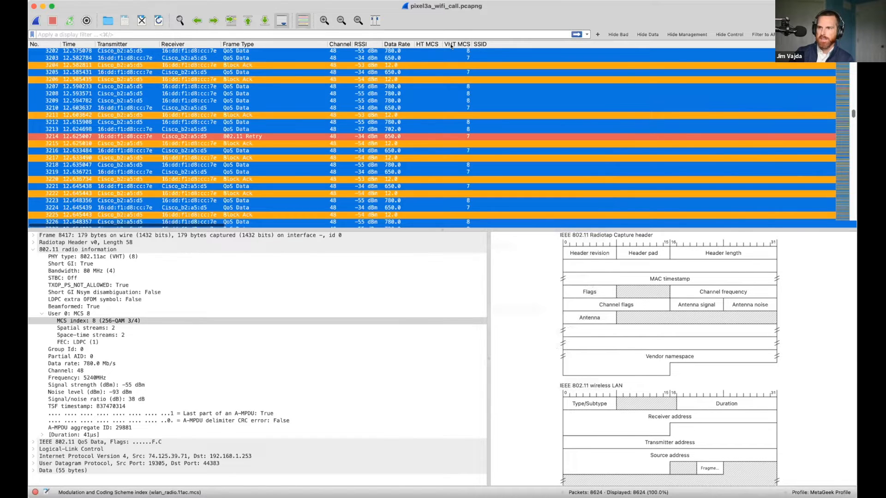
{"action": "right_click", "coordinate": [450, 45]}
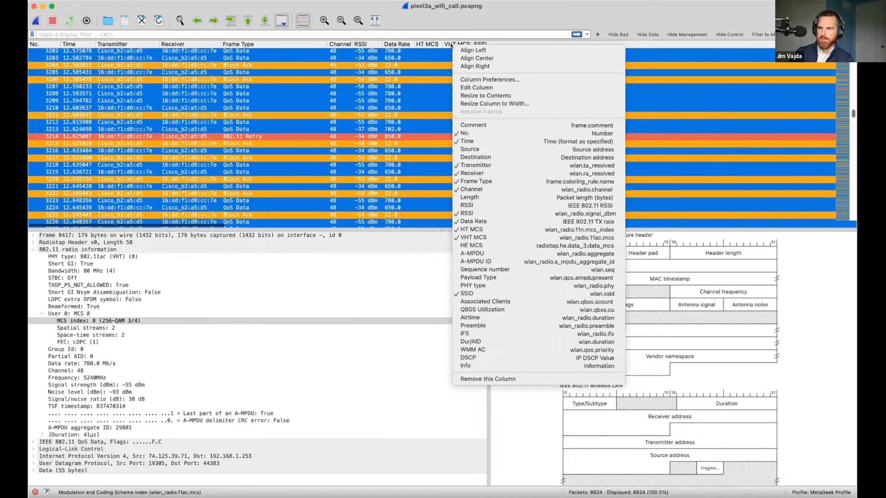
{"action": "left_click", "coordinate": [492, 246]}
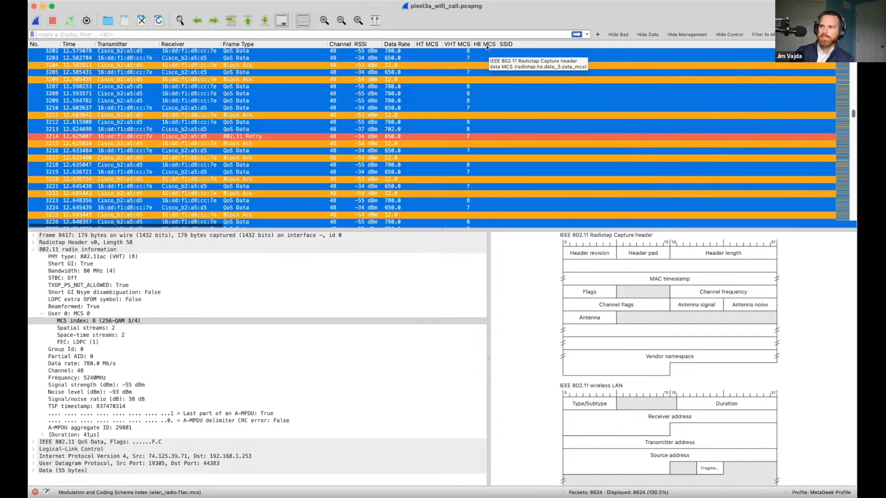
Step: Look over the MCS columns in the following frames and collapse the User 0 details in frame 8417's radio information
{"action": "scroll", "coordinate": [456, 169], "scroll_direction": "down", "scroll_amount": 5}
{"action": "scroll", "coordinate": [457, 172], "scroll_direction": "down", "scroll_amount": 4}
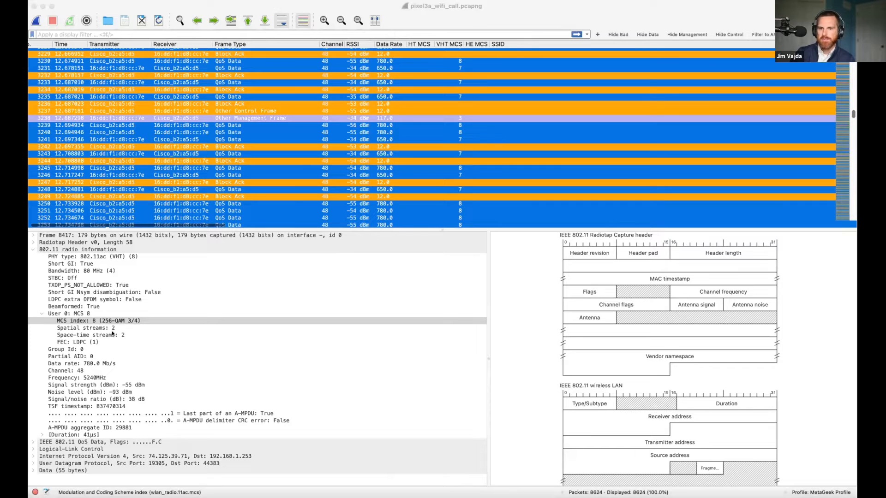
{"action": "left_click", "coordinate": [41, 314]}
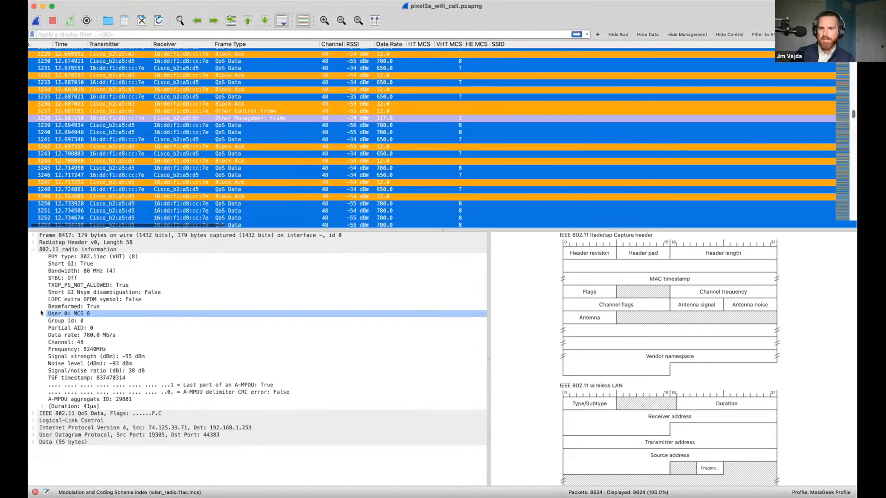
Step: Expand the Duration details in frame 8417's radio information and apply its A-MPDU aggregate ID field as a column
{"action": "left_click_drag", "start_coordinate": [42, 313], "coordinate": [110, 398]}
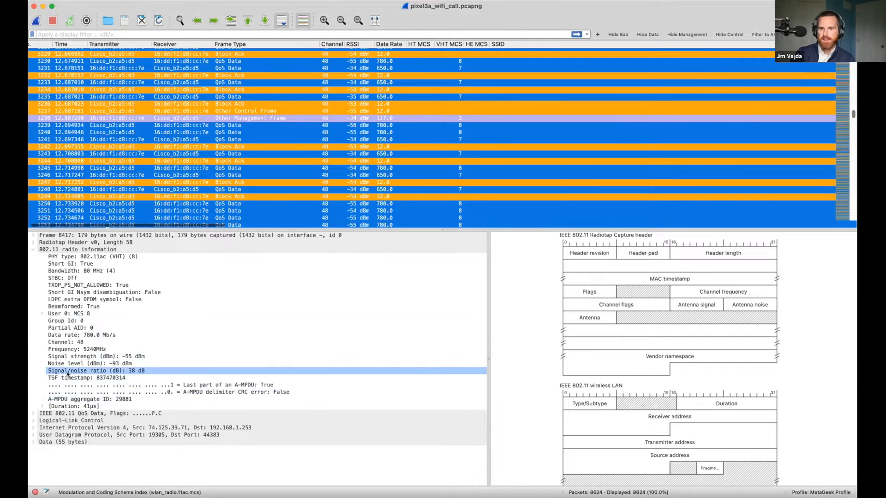
{"action": "left_click", "coordinate": [47, 401]}
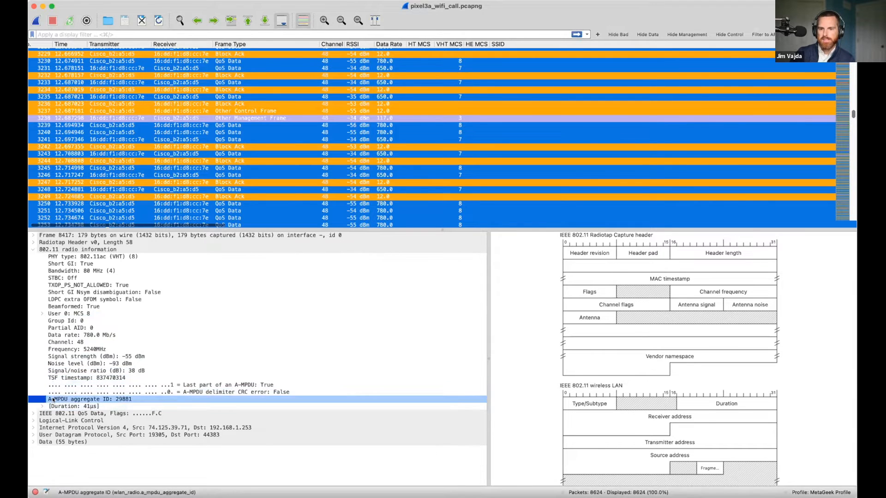
{"action": "left_click", "coordinate": [43, 406]}
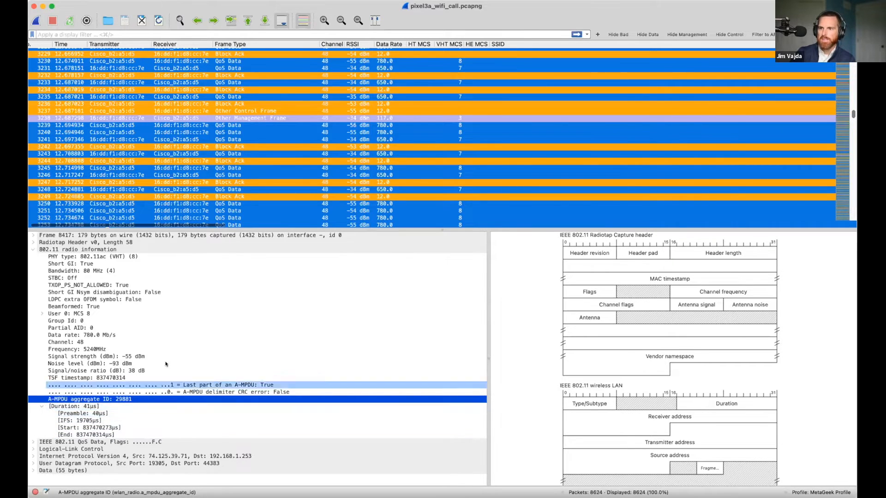
{"action": "right_click", "coordinate": [85, 400]}
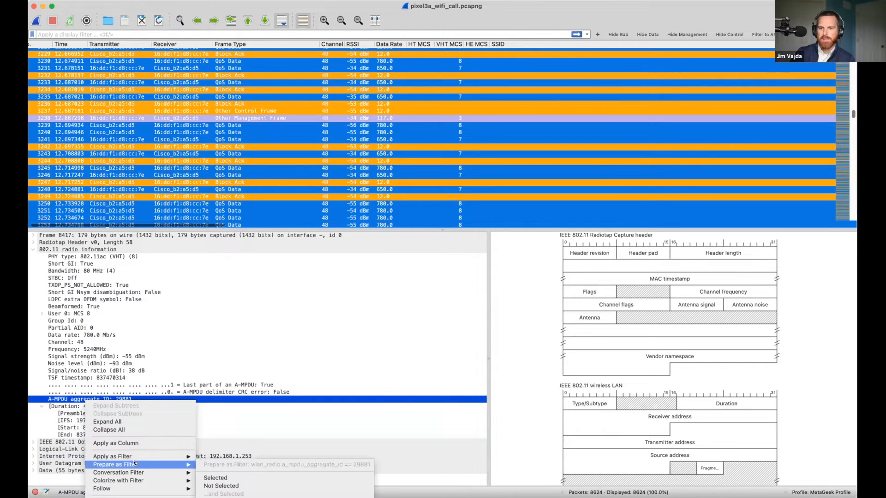
{"action": "left_click", "coordinate": [129, 444]}
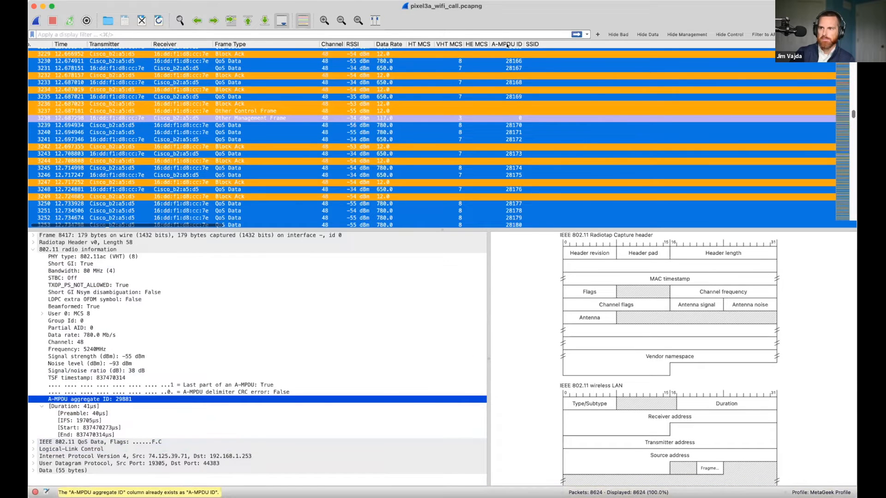
Step: Examine the A-MPDU ID values from about frame 3241 onwards and compare the radio information of QoS Data frames 3307 and 3308
{"action": "scroll", "coordinate": [508, 150], "scroll_direction": "down", "scroll_amount": 4}
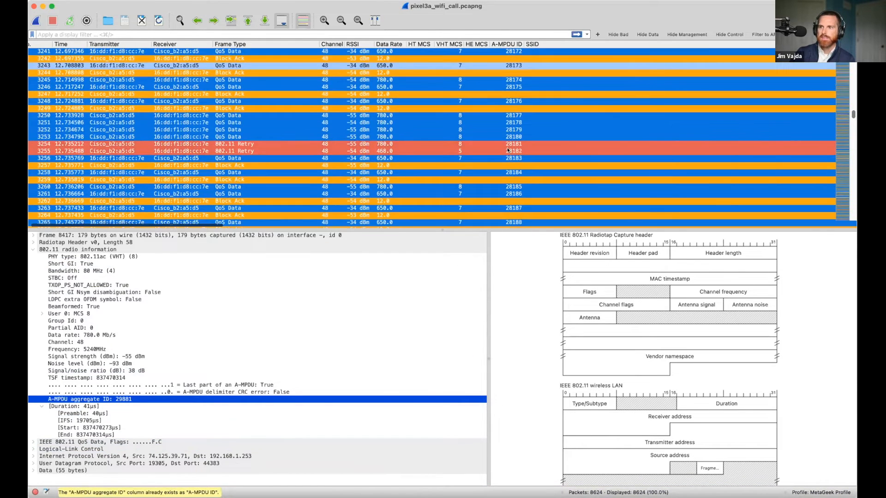
{"action": "scroll", "coordinate": [508, 150], "scroll_direction": "down", "scroll_amount": 3}
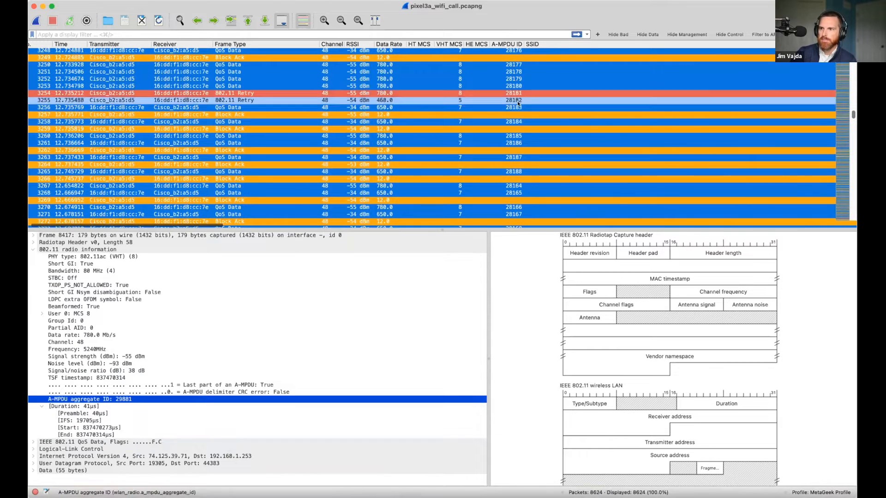
{"action": "scroll", "coordinate": [518, 152], "scroll_direction": "down", "scroll_amount": 3}
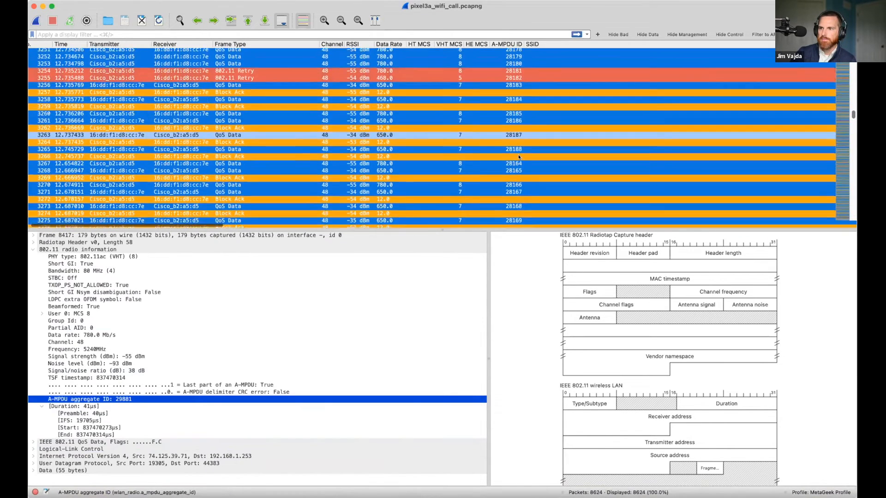
{"action": "scroll", "coordinate": [519, 157], "scroll_direction": "down", "scroll_amount": 6}
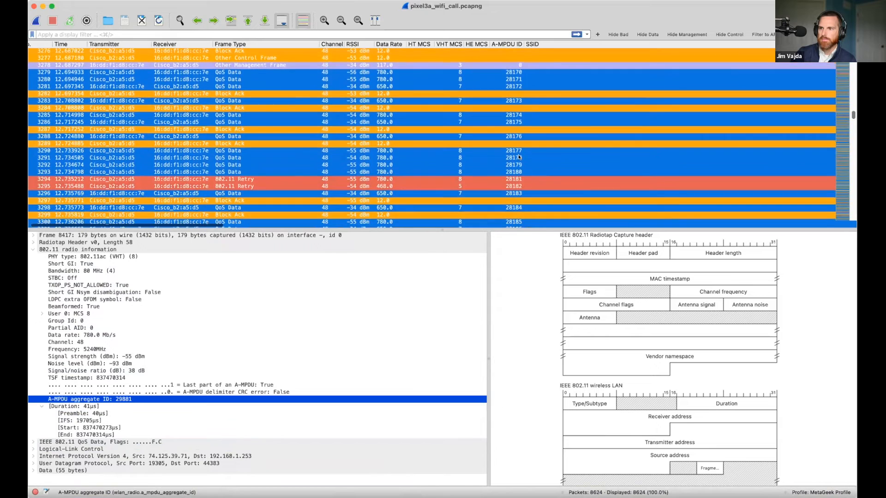
{"action": "scroll", "coordinate": [523, 178], "scroll_direction": "down", "scroll_amount": 9}
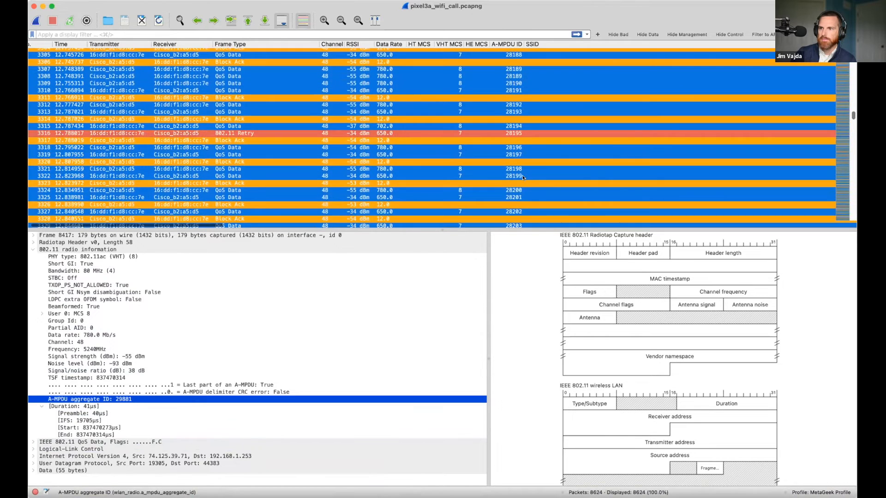
{"action": "scroll", "coordinate": [517, 120], "scroll_direction": "up", "scroll_amount": 2}
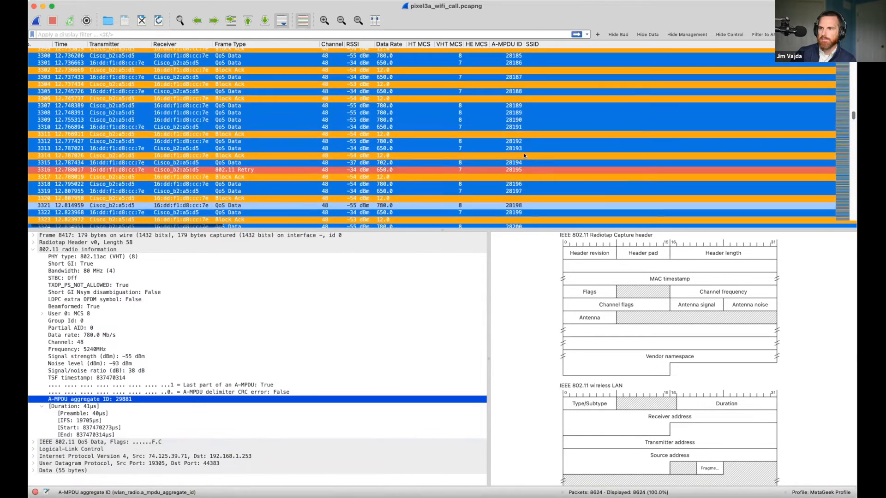
{"action": "left_click", "coordinate": [515, 112]}
{"action": "key", "text": "Up"}
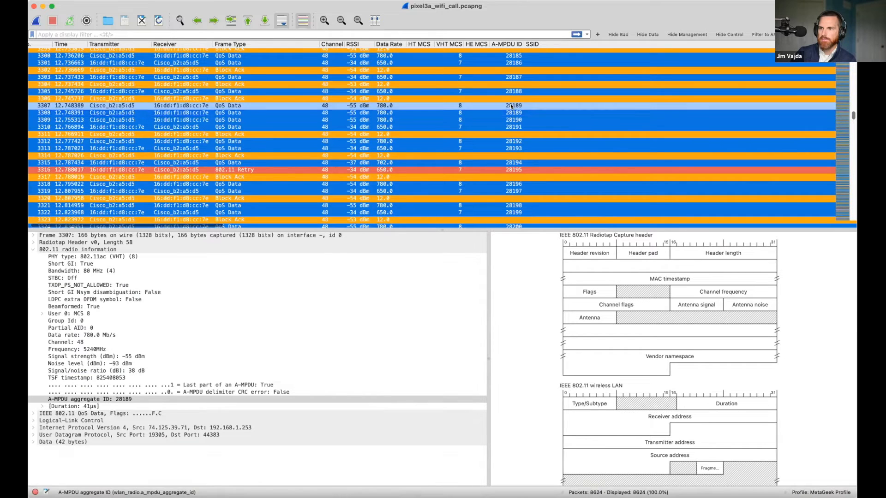
{"action": "key", "text": "Down"}
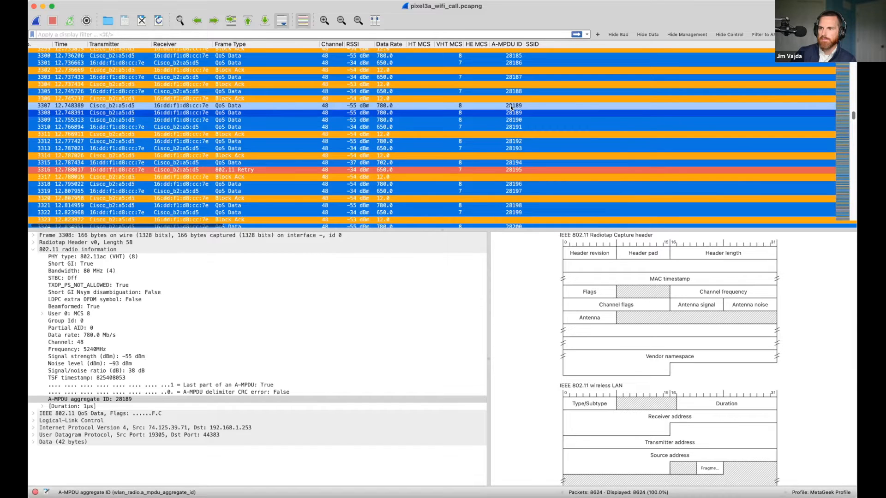
Step: Show the A-MPDU column in the packet list and hide it again
{"action": "right_click", "coordinate": [503, 42]}
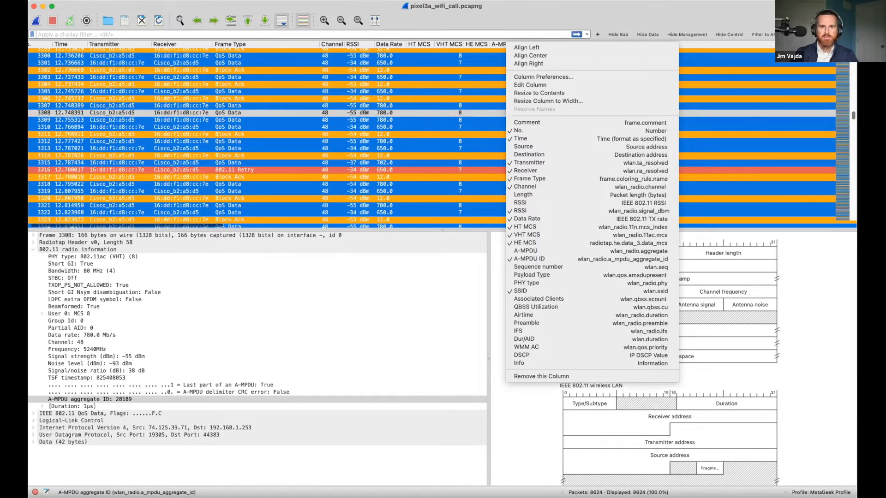
{"action": "left_click", "coordinate": [552, 250]}
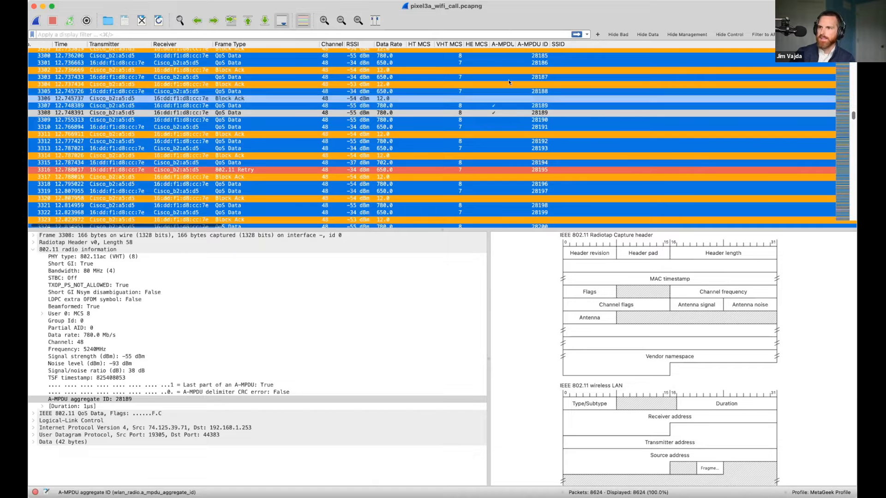
{"action": "right_click", "coordinate": [500, 43]}
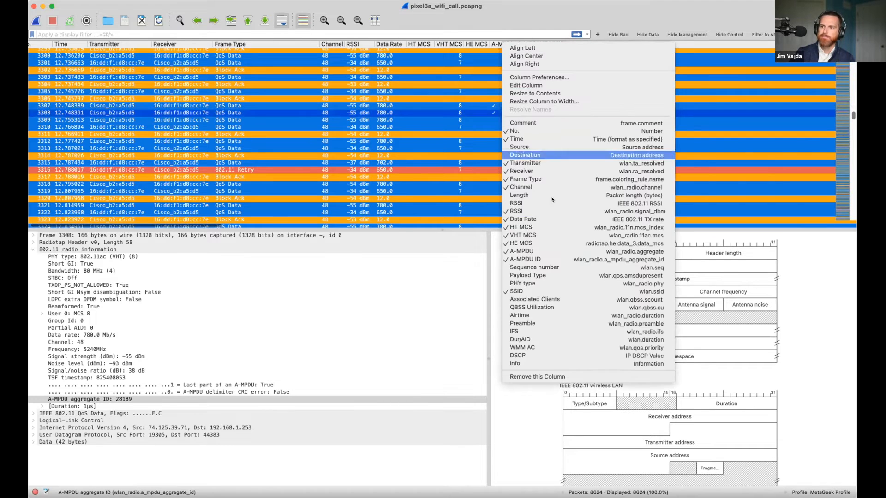
{"action": "left_click", "coordinate": [544, 250]}
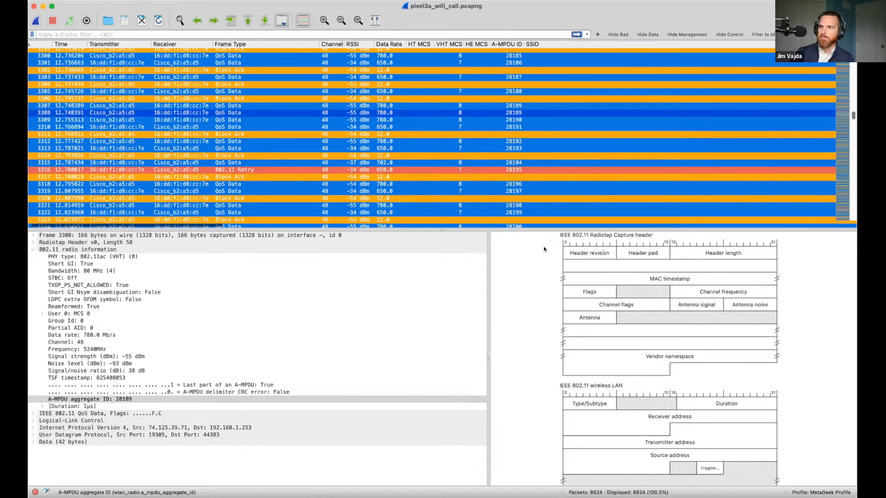
Step: Expand the Duration details in frame 3308's radio information and select the field marking the MPDU as part of an A-MPDU
{"action": "scroll", "coordinate": [427, 195], "scroll_direction": "down", "scroll_amount": 5}
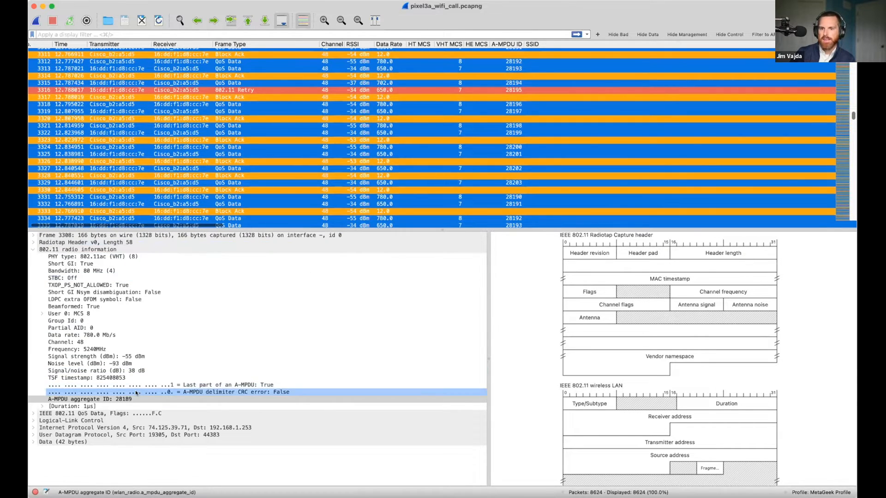
{"action": "left_click", "coordinate": [42, 405]}
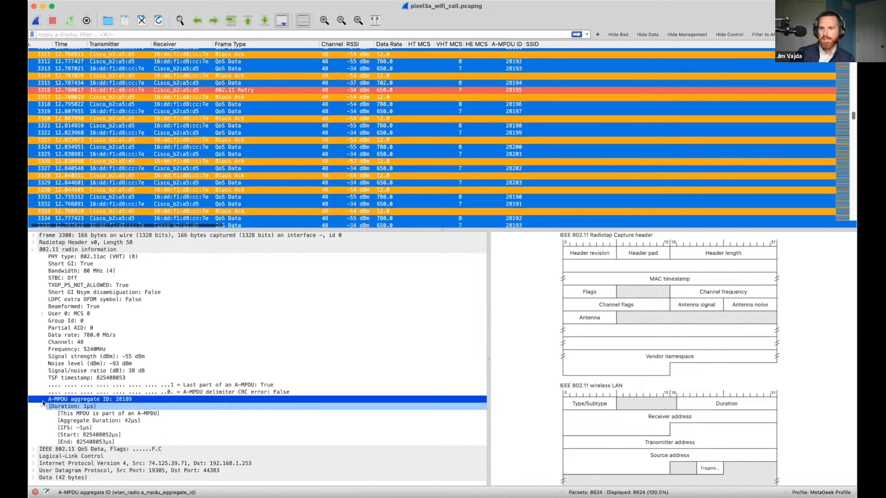
{"action": "left_click", "coordinate": [82, 413]}
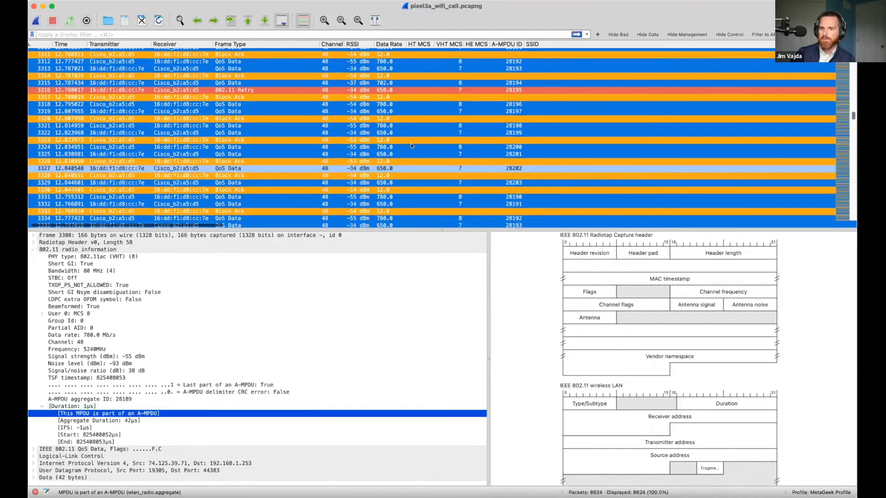
Step: Show the Payload Type column in the packet list beside A-MPDU ID
{"action": "right_click", "coordinate": [494, 45]}
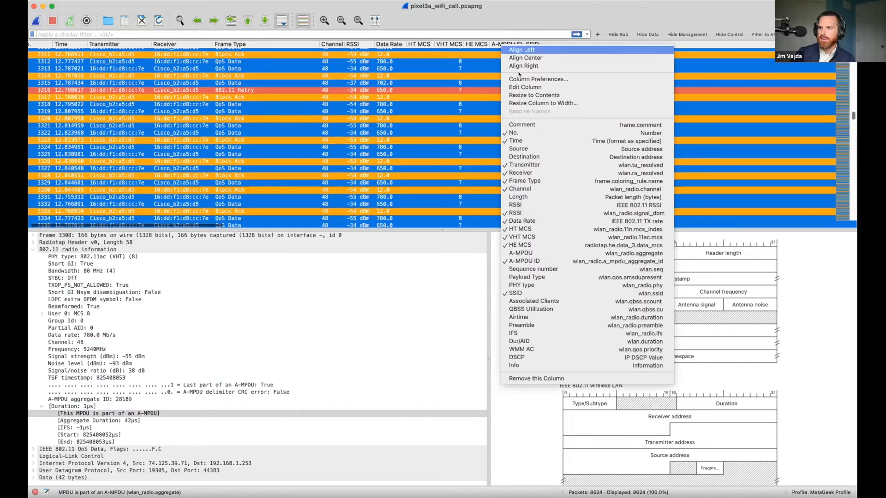
{"action": "left_click", "coordinate": [587, 277]}
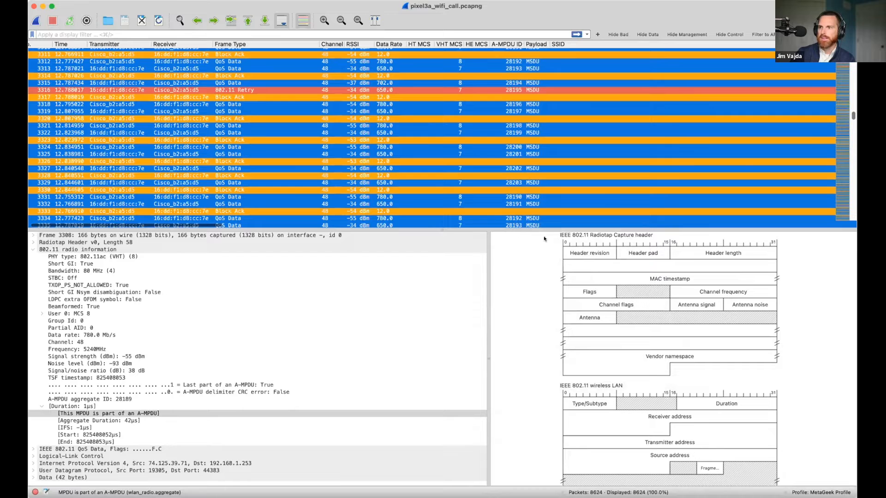
{"action": "left_click", "coordinate": [528, 97]}
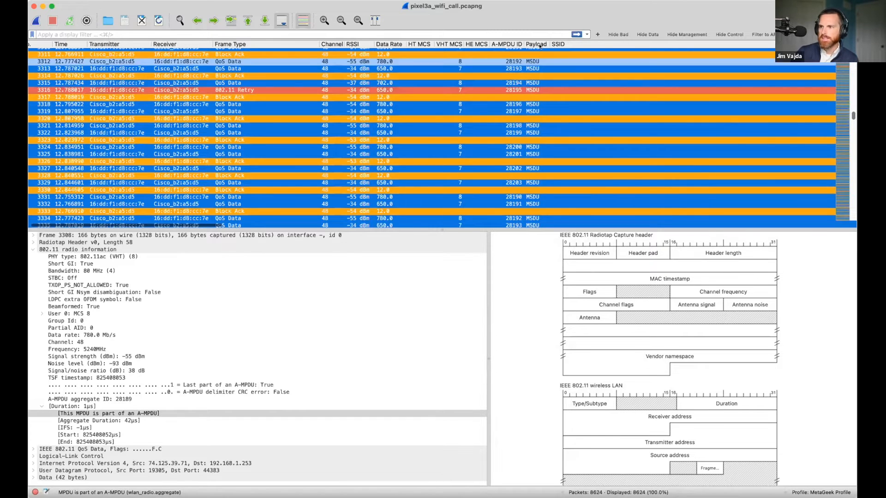
{"action": "left_click", "coordinate": [517, 210]}
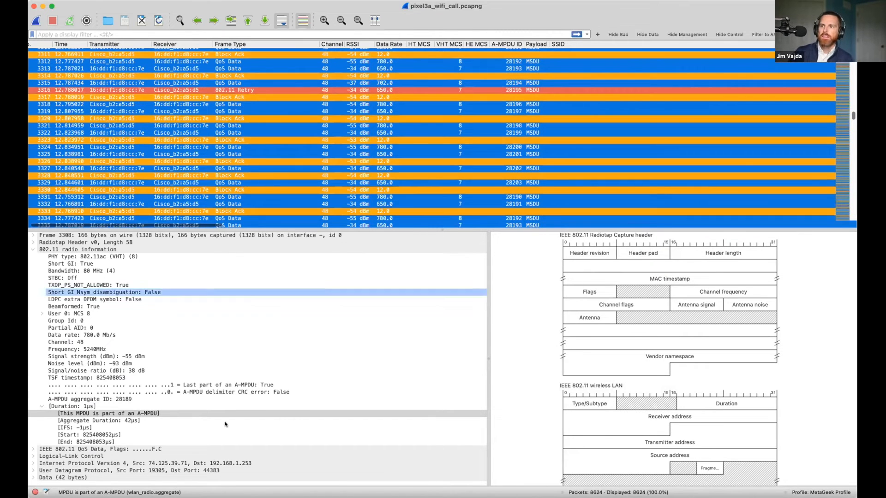
Step: Examine the Payload column across QoS Data and 802.11 Retry frames, from about frame 3430 back to about frame 2580
{"action": "left_click", "coordinate": [102, 414]}
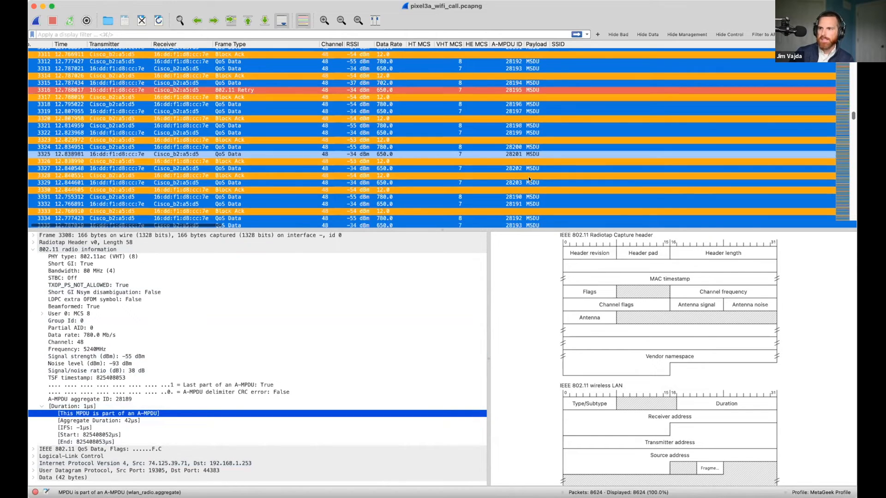
{"action": "scroll", "coordinate": [529, 173], "scroll_direction": "down", "scroll_amount": 10}
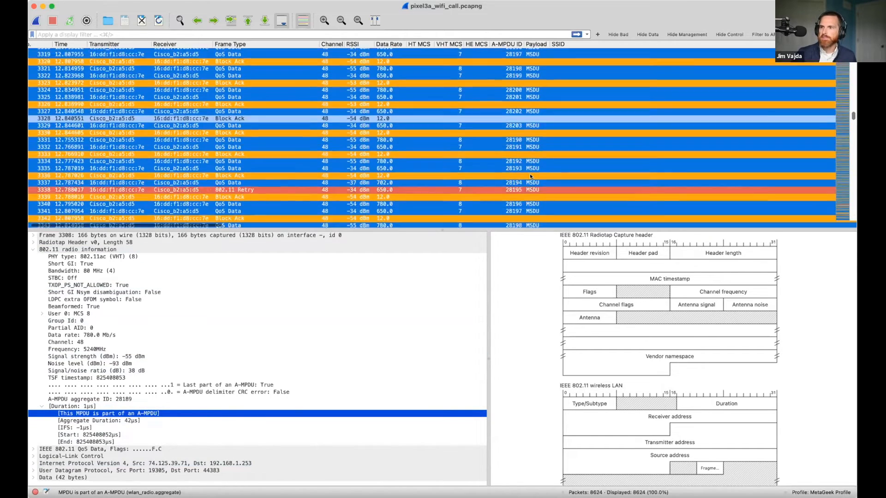
{"action": "scroll", "coordinate": [529, 173], "scroll_direction": "down", "scroll_amount": 4}
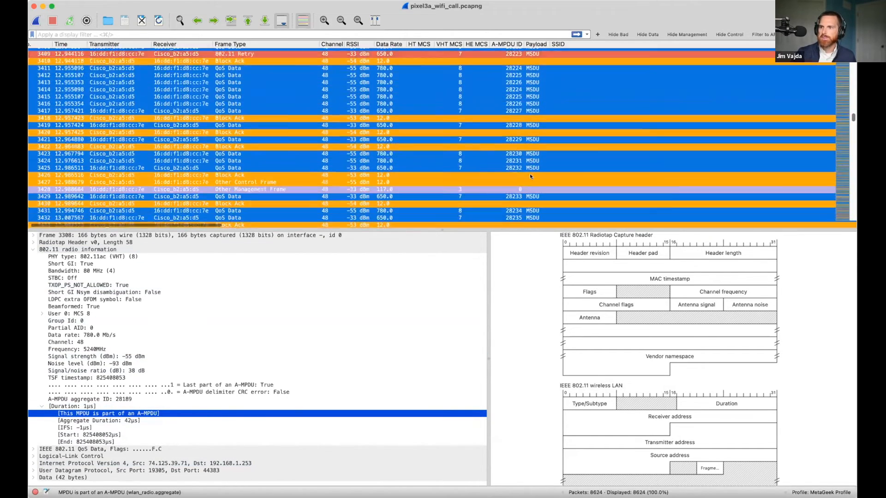
{"action": "scroll", "coordinate": [530, 174], "scroll_direction": "up", "scroll_amount": 20}
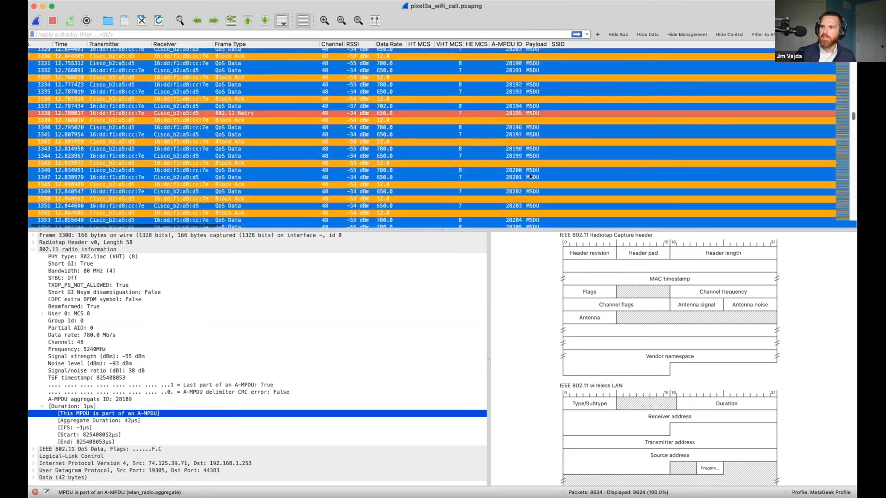
{"action": "scroll", "coordinate": [530, 176], "scroll_direction": "up", "scroll_amount": 8}
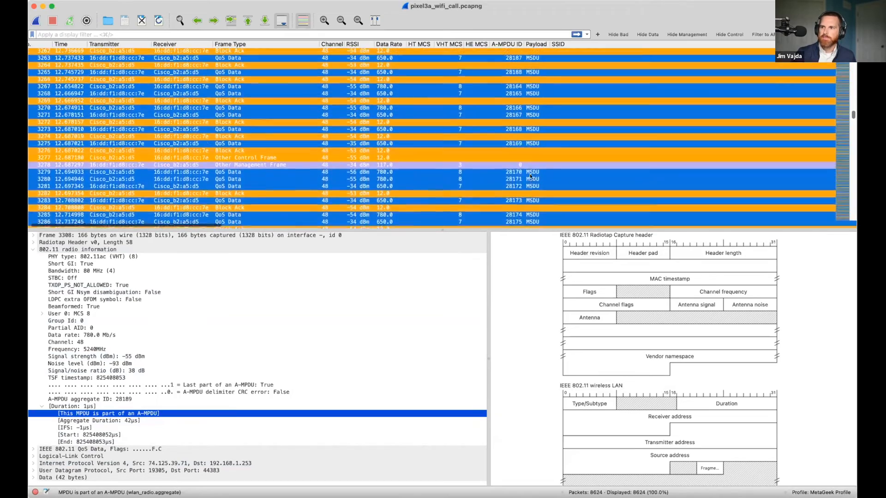
{"action": "scroll", "coordinate": [530, 176], "scroll_direction": "up", "scroll_amount": 8}
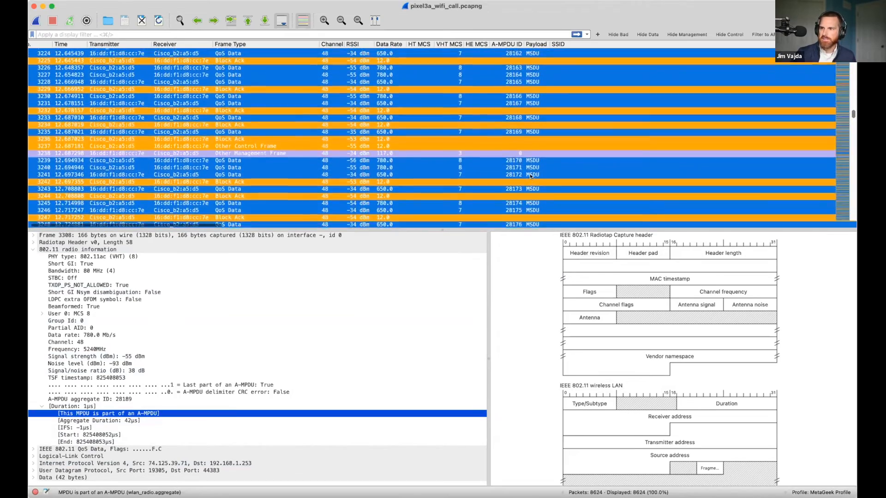
{"action": "scroll", "coordinate": [530, 173], "scroll_direction": "up", "scroll_amount": 12}
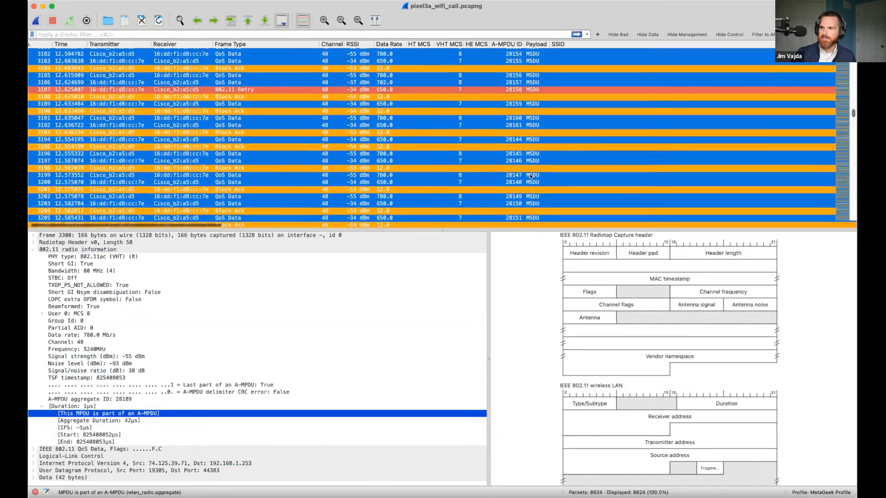
{"action": "scroll", "coordinate": [530, 174], "scroll_direction": "up", "scroll_amount": 10}
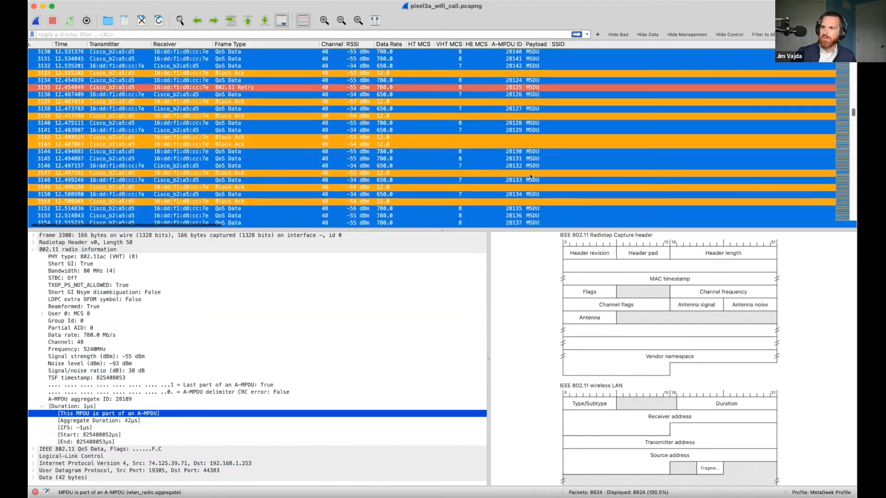
{"action": "scroll", "coordinate": [530, 176], "scroll_direction": "up", "scroll_amount": 5}
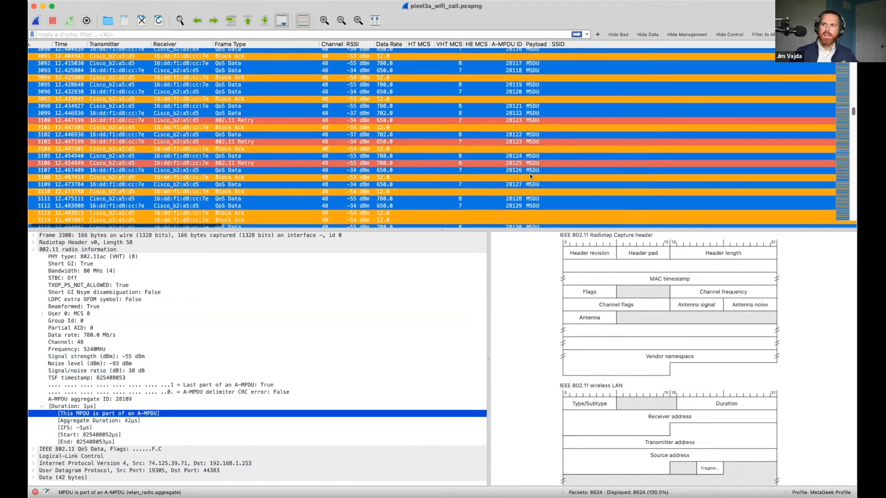
{"action": "scroll", "coordinate": [529, 176], "scroll_direction": "up", "scroll_amount": 7}
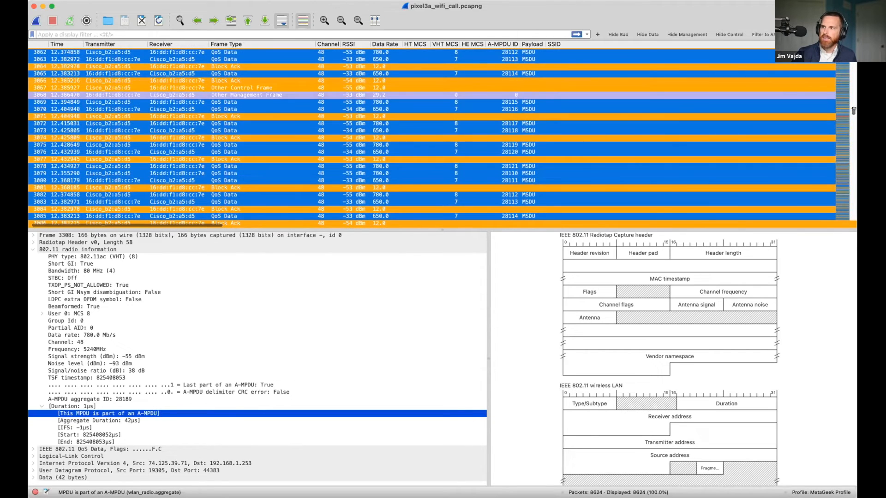
{"action": "left_click_drag", "start_coordinate": [853, 110], "coordinate": [853, 102]}
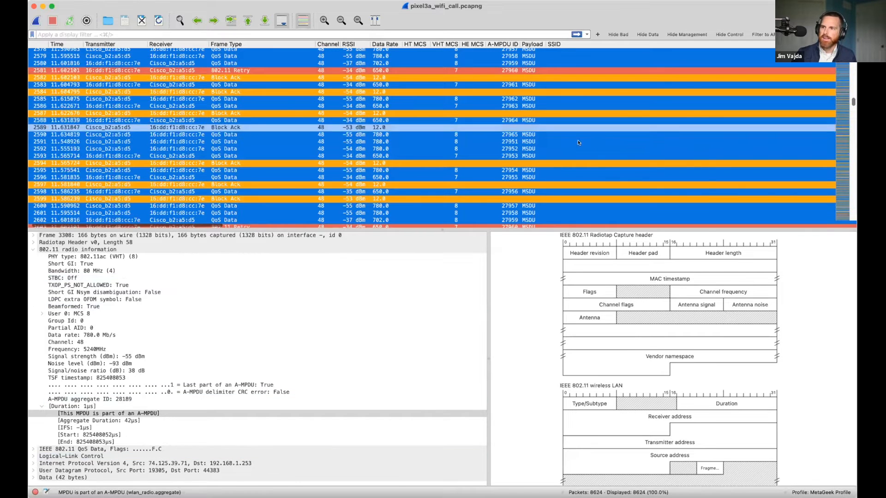
Step: Examine the Payload and A-MPDU ID columns of the packet list from about frame 2580 down to about frame 2870
{"action": "scroll", "coordinate": [575, 143], "scroll_direction": "down", "scroll_amount": 9}
{"action": "scroll", "coordinate": [574, 143], "scroll_direction": "down", "scroll_amount": 2}
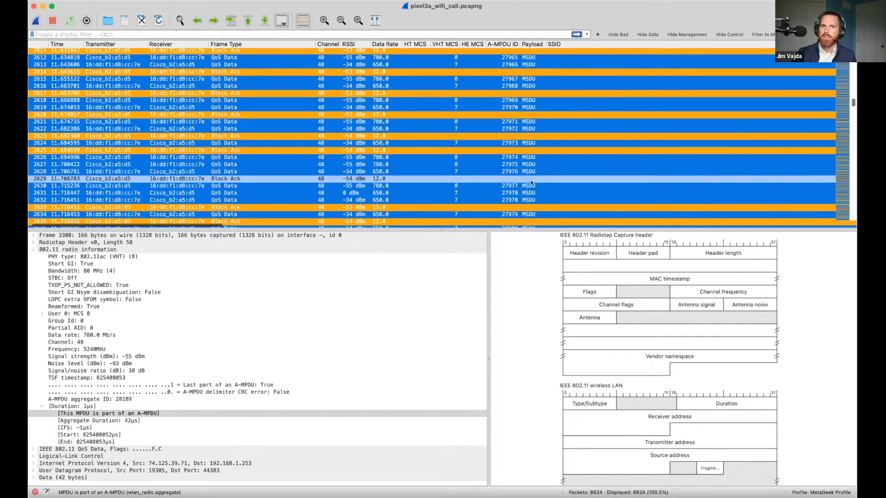
{"action": "scroll", "coordinate": [530, 189], "scroll_direction": "down", "scroll_amount": 15}
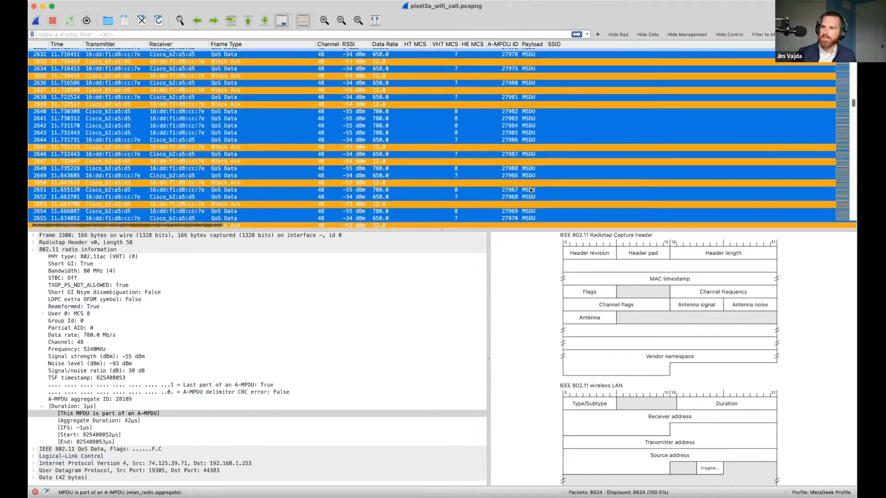
{"action": "scroll", "coordinate": [530, 189], "scroll_direction": "down", "scroll_amount": 12}
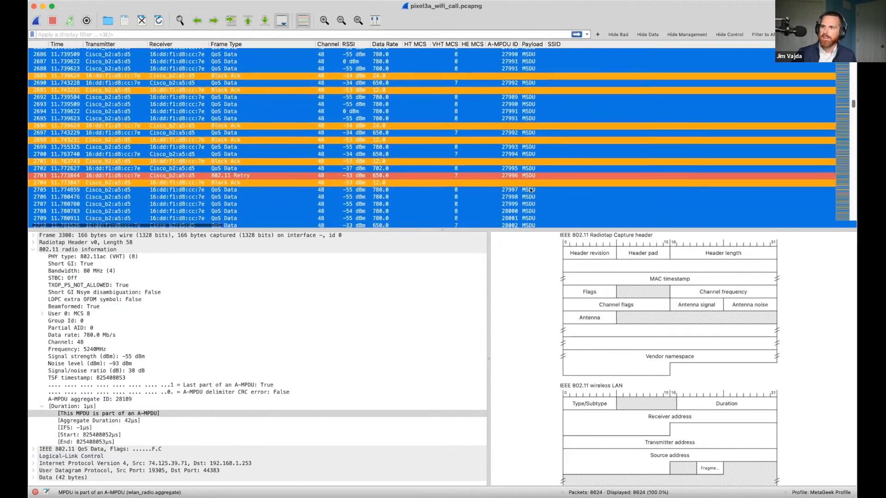
{"action": "scroll", "coordinate": [531, 190], "scroll_direction": "down", "scroll_amount": 1}
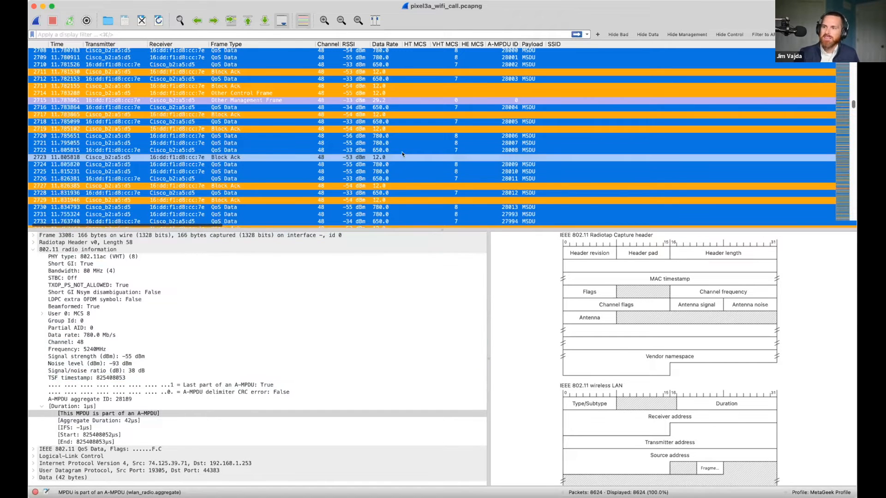
{"action": "scroll", "coordinate": [403, 154], "scroll_direction": "down", "scroll_amount": 20}
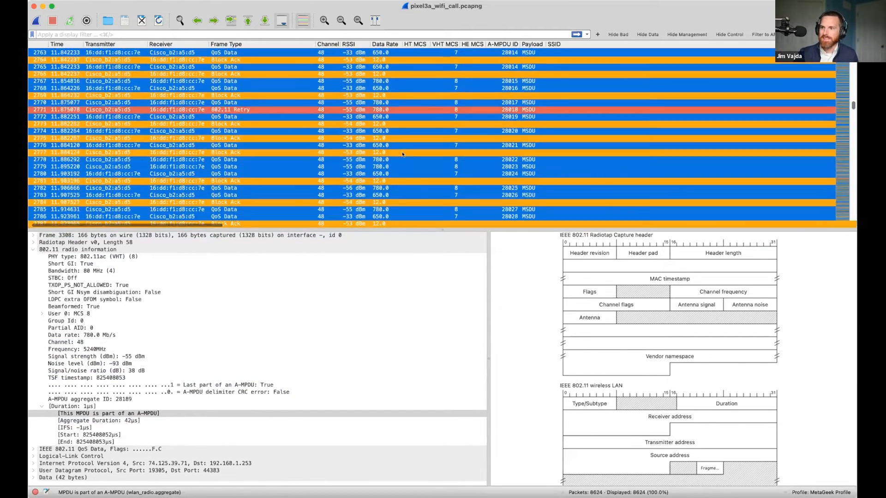
{"action": "scroll", "coordinate": [402, 154], "scroll_direction": "down", "scroll_amount": 14}
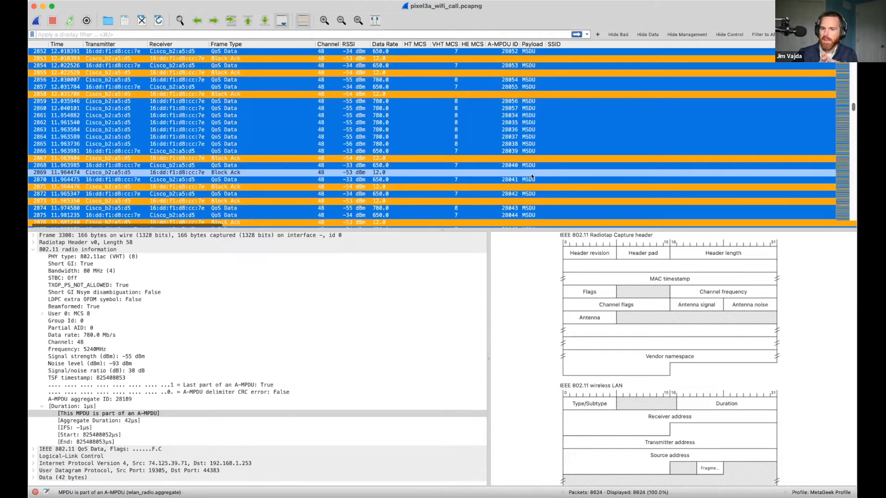
Step: Inspect frame 3308's Aggregate Duration field and apply the Duration field of frame 2862's radio information as a packet list column
{"action": "left_click", "coordinate": [95, 414]}
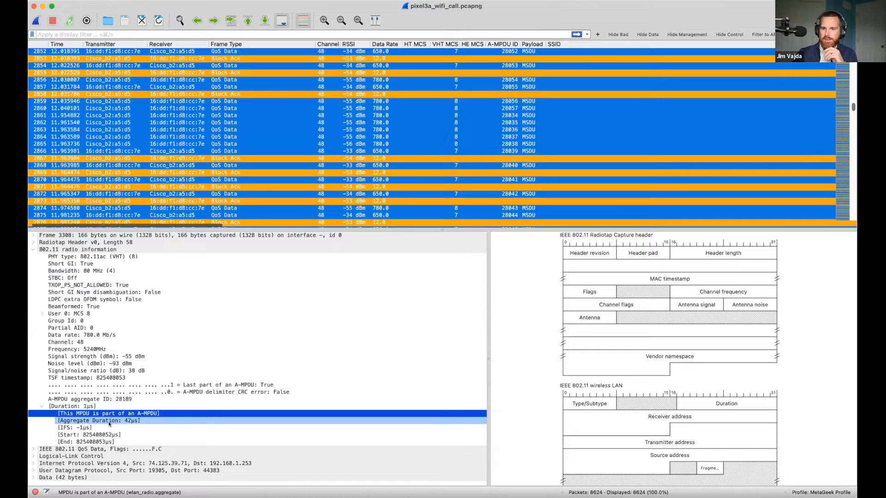
{"action": "left_click", "coordinate": [110, 422]}
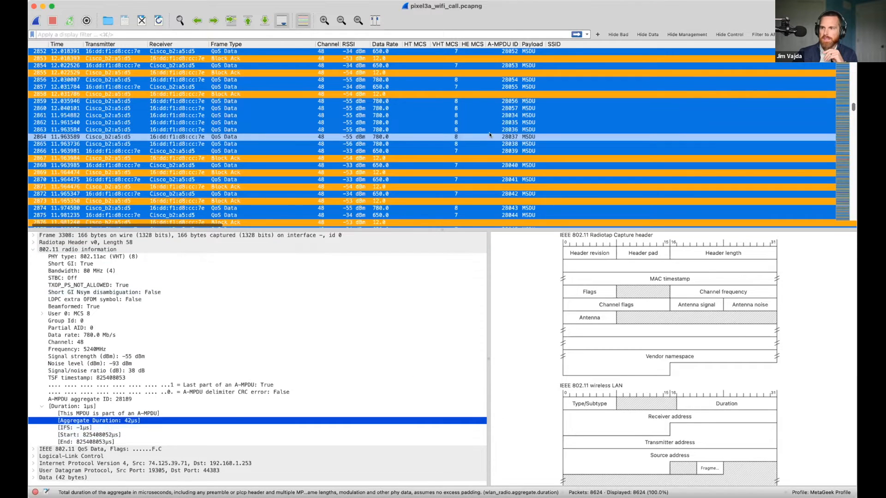
{"action": "left_click", "coordinate": [428, 122]}
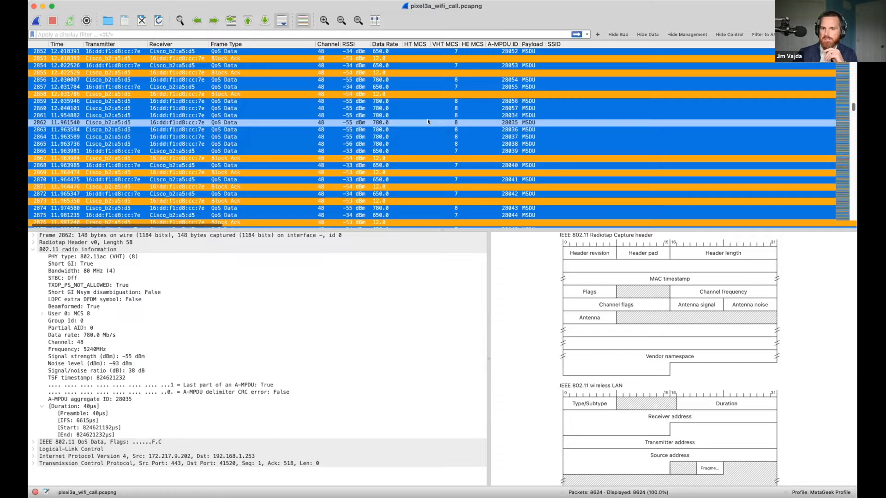
{"action": "left_click", "coordinate": [73, 406]}
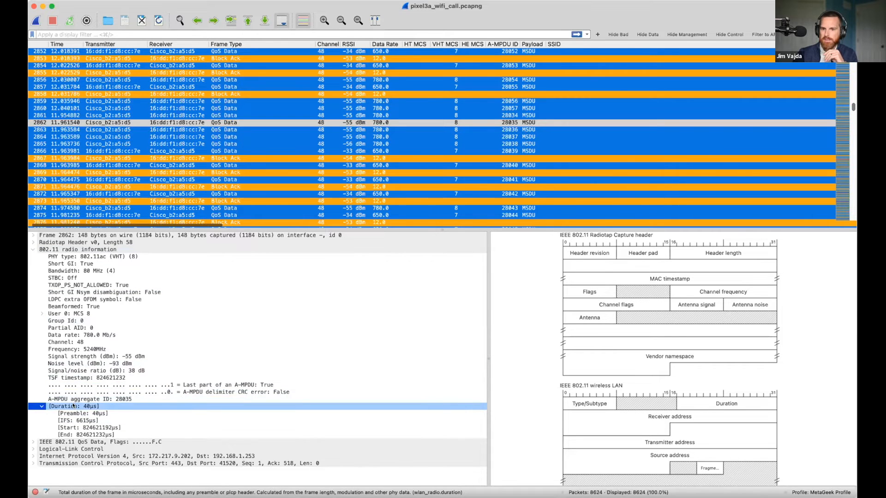
{"action": "right_click", "coordinate": [73, 406]}
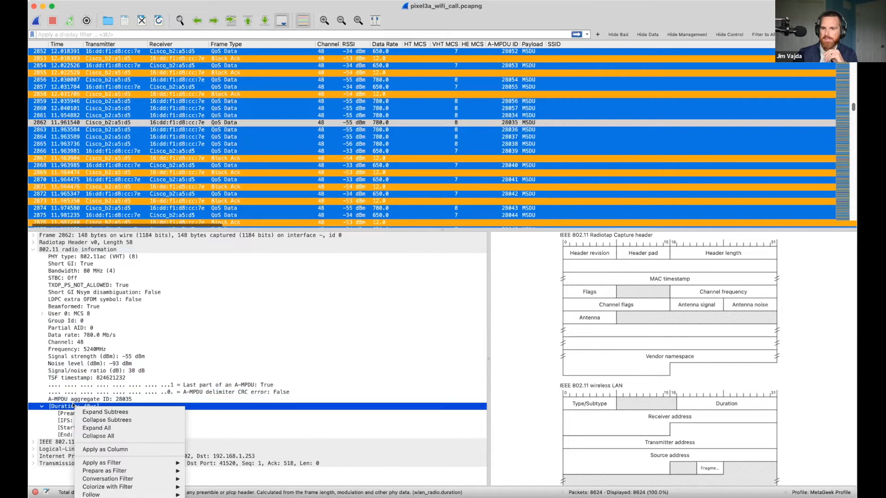
{"action": "left_click", "coordinate": [162, 449]}
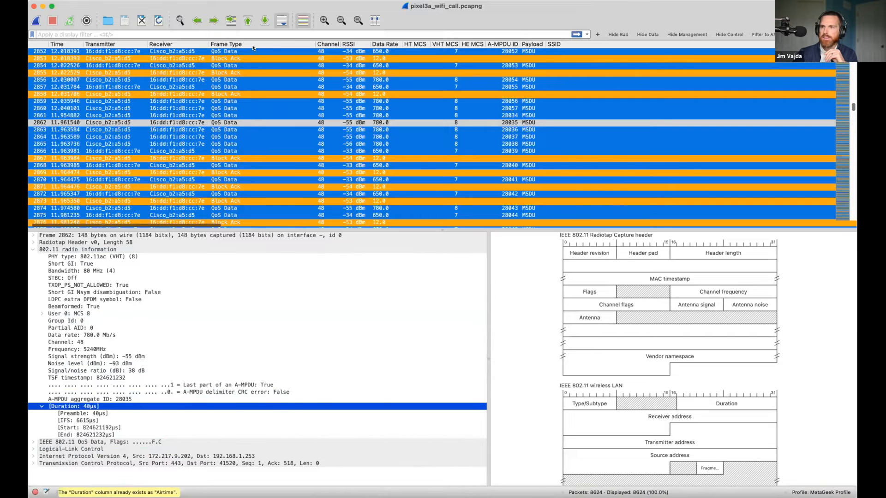
Step: Hide the Frame Type and SSID columns in the packet list and show the Info column
{"action": "right_click", "coordinate": [284, 43]}
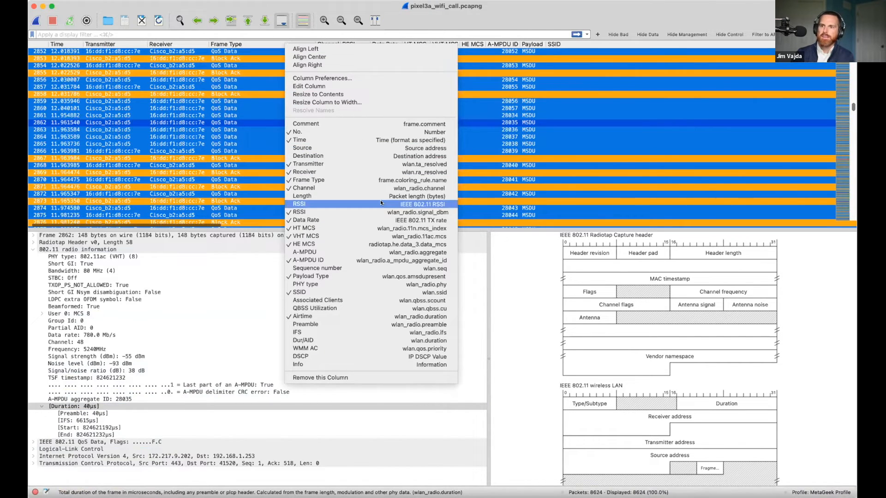
{"action": "left_click", "coordinate": [365, 181]}
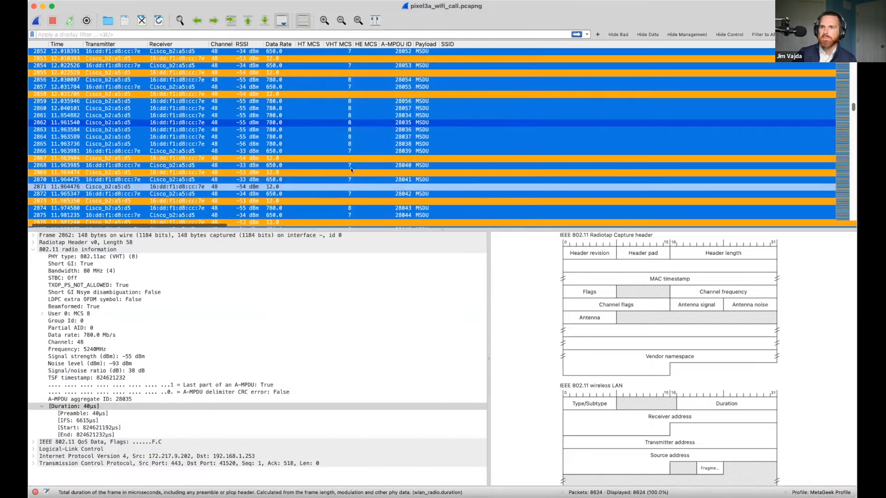
{"action": "right_click", "coordinate": [502, 44]}
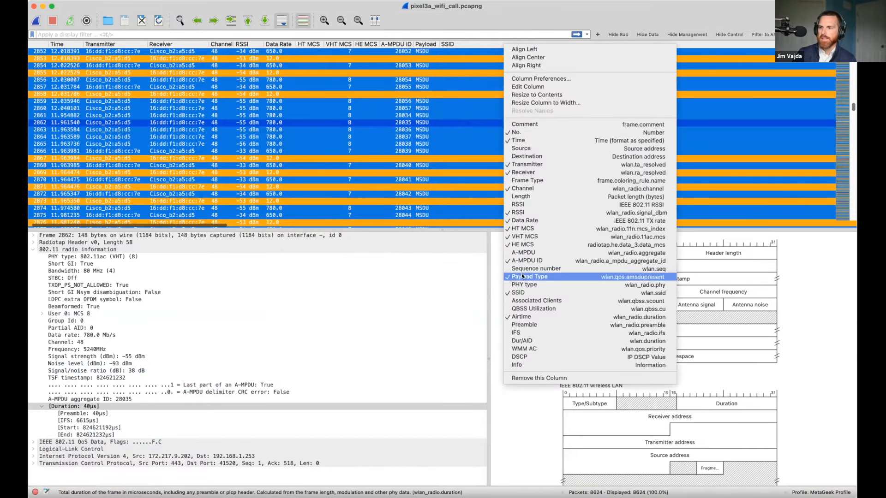
{"action": "left_click", "coordinate": [519, 293]}
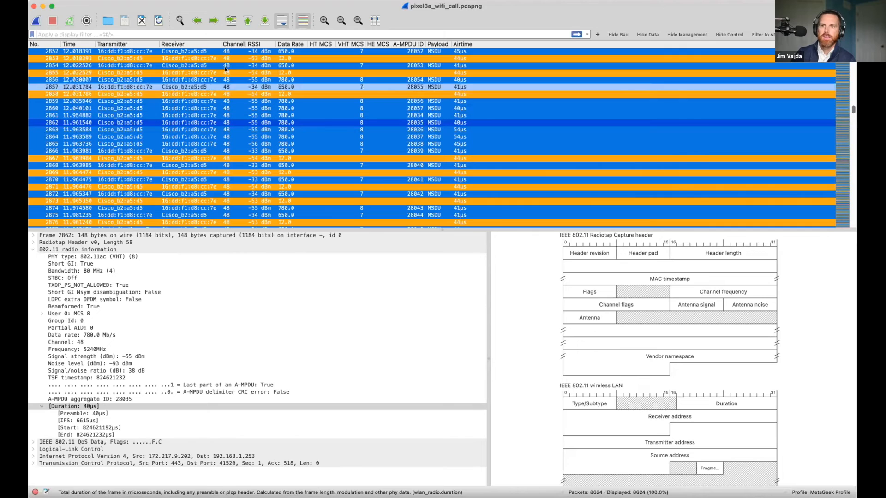
{"action": "right_click", "coordinate": [206, 43]}
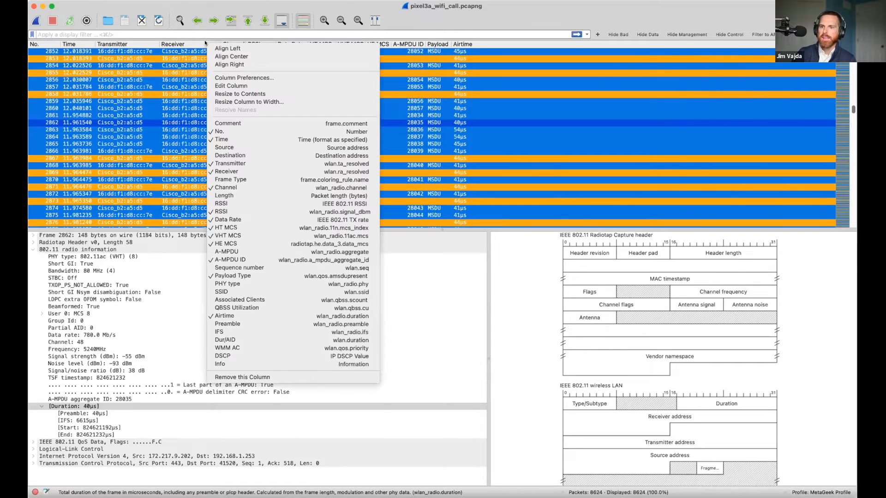
{"action": "left_click", "coordinate": [272, 363]}
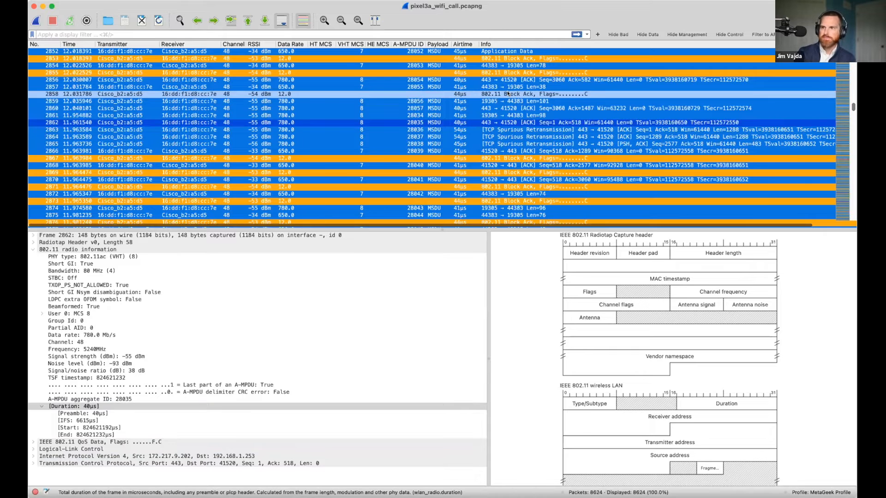
Step: Select frame 2862's Duration field and examine the Airtime column down to about frame 2900
{"action": "left_click", "coordinate": [68, 407]}
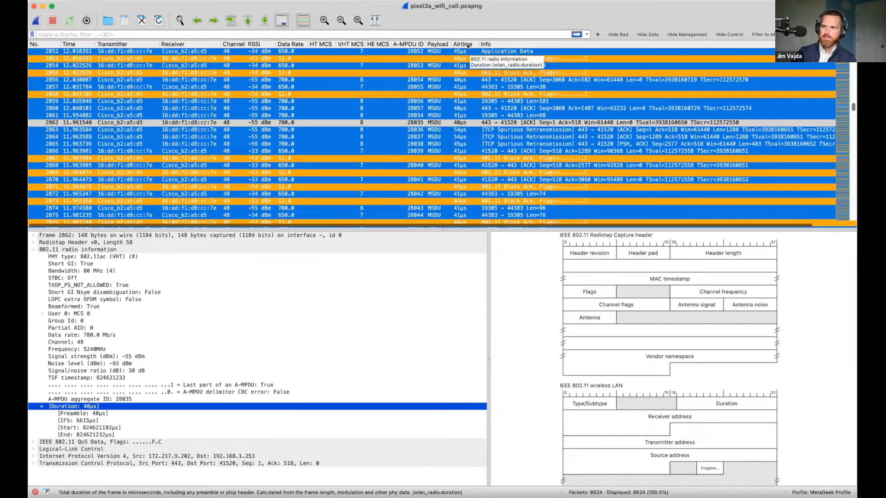
{"action": "scroll", "coordinate": [450, 192], "scroll_direction": "down", "scroll_amount": 10}
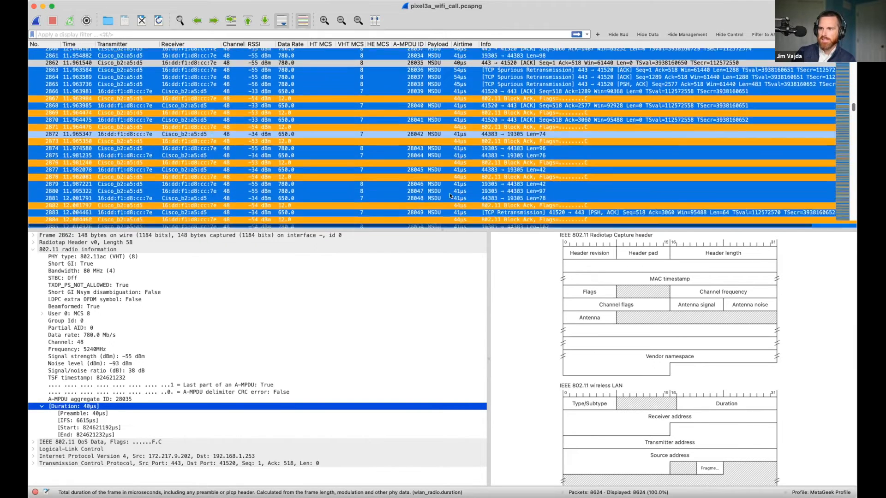
{"action": "scroll", "coordinate": [452, 184], "scroll_direction": "down", "scroll_amount": 2}
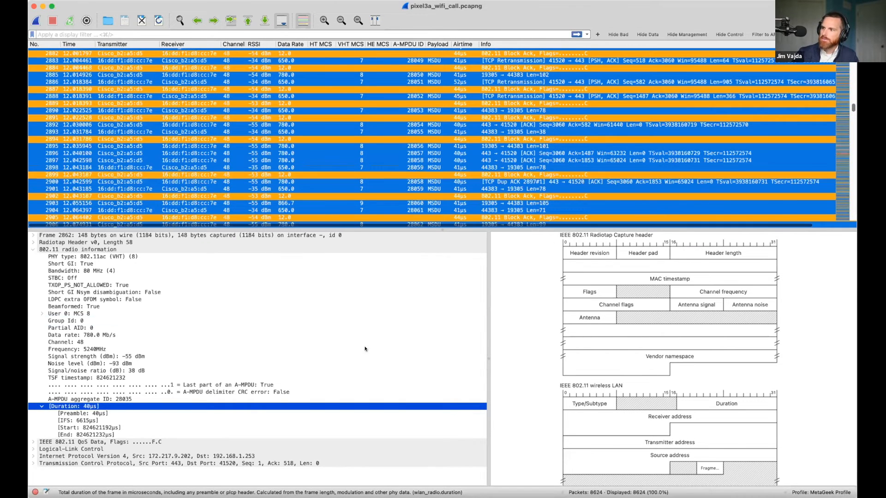
Step: Inspect frame 2862's Preamble field and apply the IFS field from its Duration details as a packet list column
{"action": "left_click", "coordinate": [76, 414]}
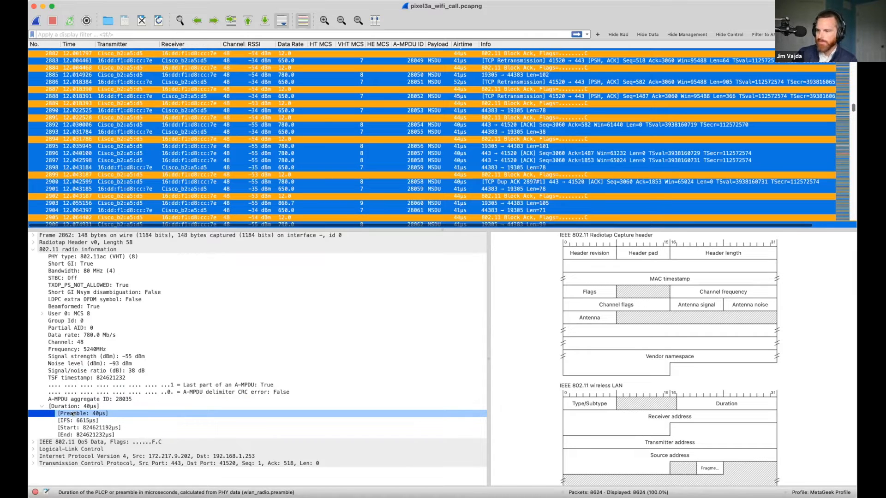
{"action": "left_click", "coordinate": [78, 420]}
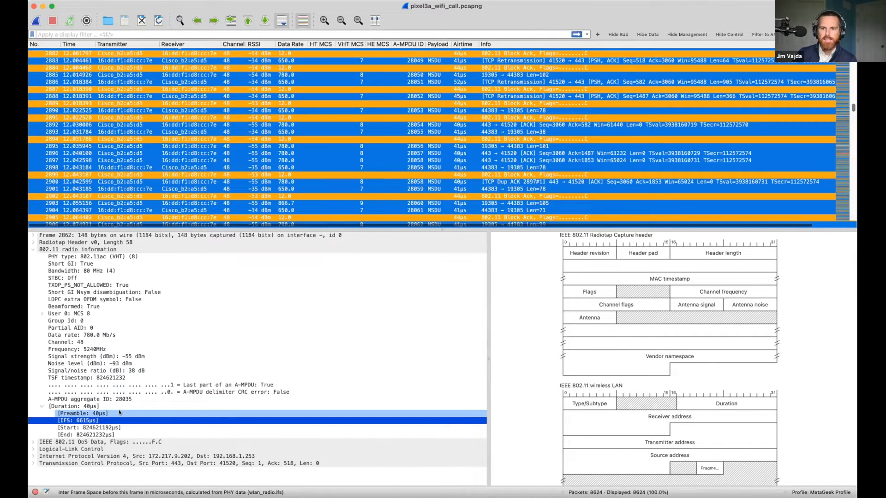
{"action": "right_click", "coordinate": [89, 420]}
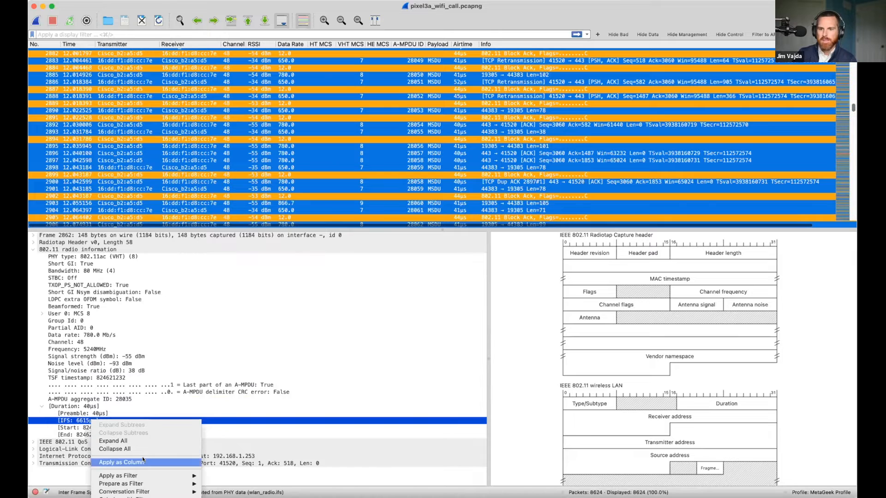
{"action": "left_click", "coordinate": [121, 463]}
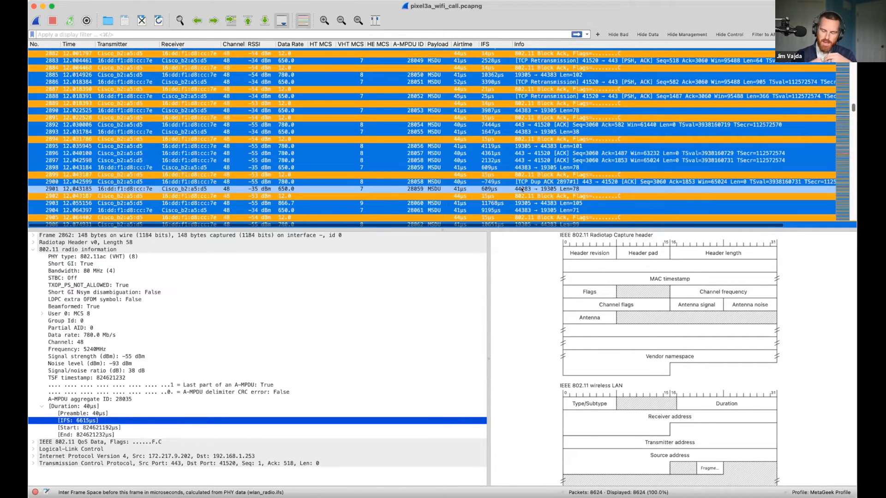
Step: Examine the IFS column beside Airtime and Info from about frame 2880 down to about frame 3070
{"action": "scroll", "coordinate": [522, 189], "scroll_direction": "down", "scroll_amount": 15}
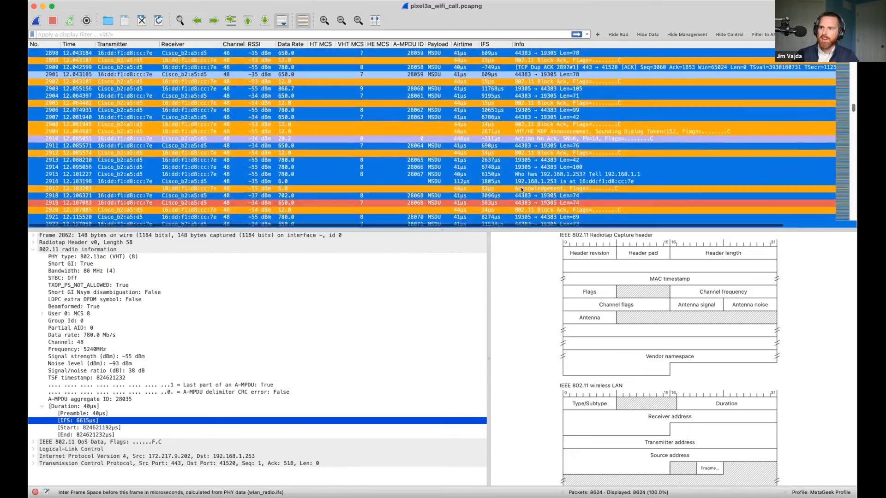
{"action": "scroll", "coordinate": [522, 190], "scroll_direction": "down", "scroll_amount": 14}
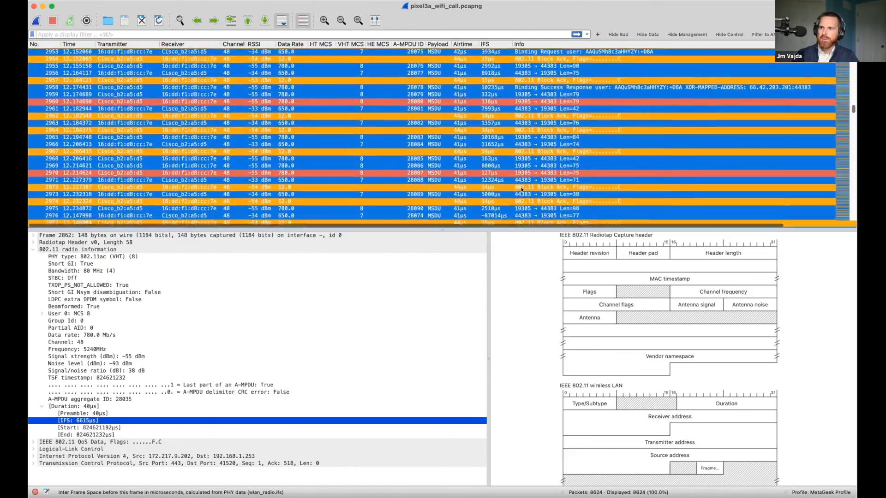
{"action": "scroll", "coordinate": [522, 189], "scroll_direction": "down", "scroll_amount": 9}
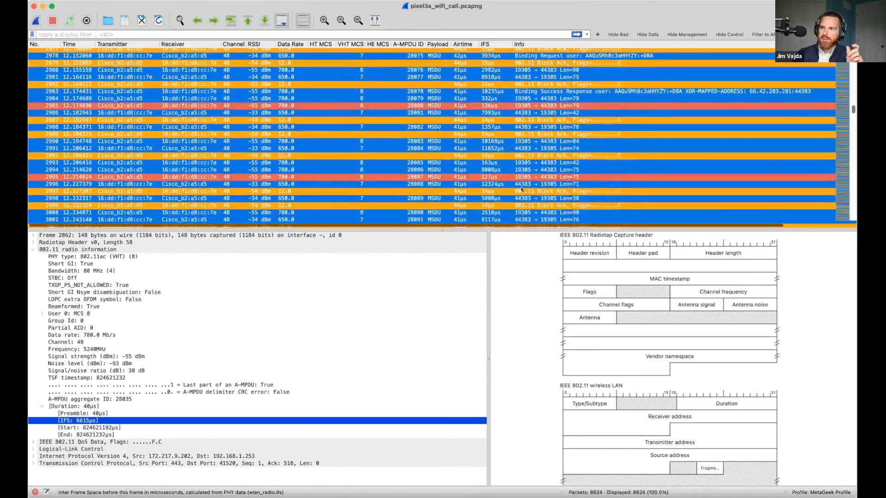
{"action": "scroll", "coordinate": [522, 190], "scroll_direction": "down", "scroll_amount": 10}
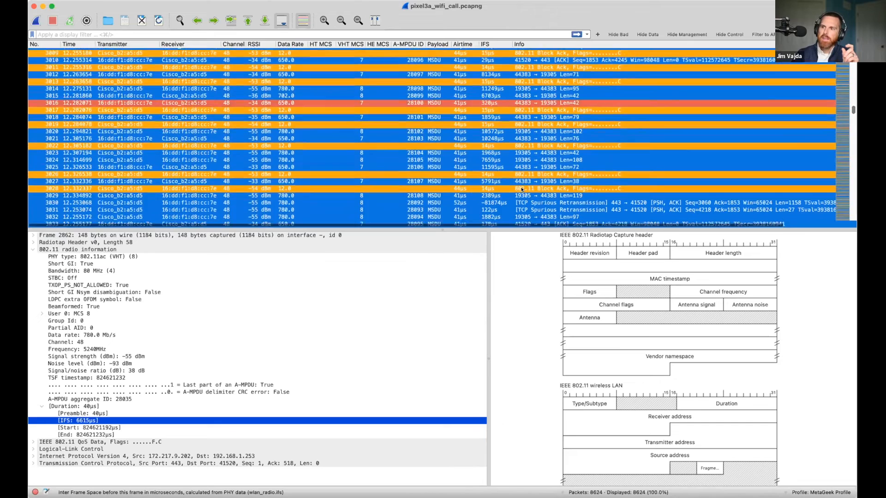
{"action": "scroll", "coordinate": [522, 189], "scroll_direction": "down", "scroll_amount": 7}
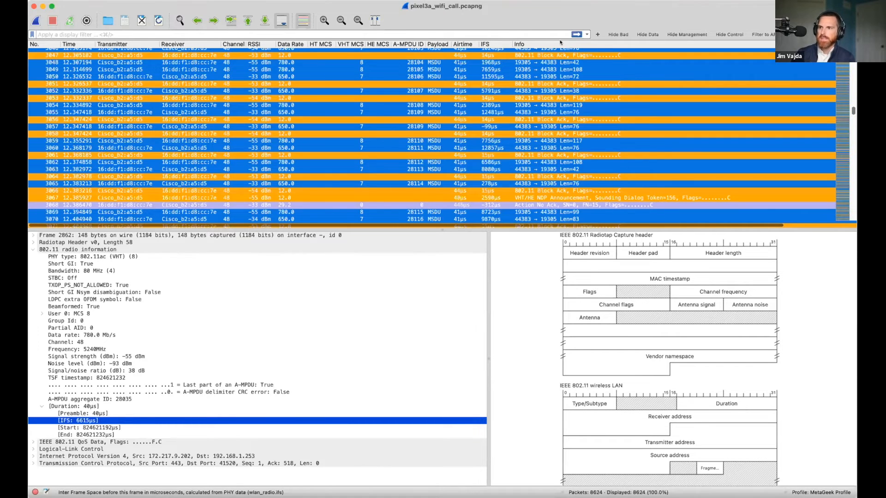
Step: Expand frame 3050's IEEE 802.11 QoS Data header instead of its radio information, inspect the Retry flag and collapse the Flags subtree
{"action": "left_click", "coordinate": [490, 75]}
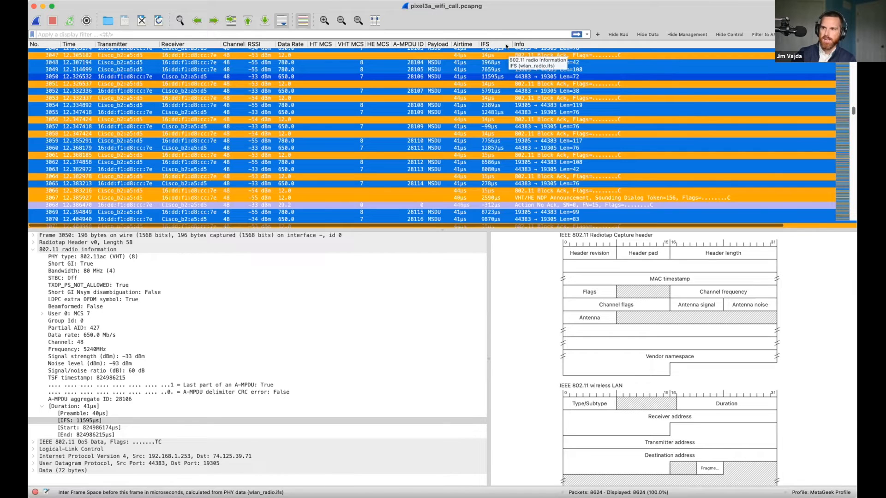
{"action": "left_click", "coordinate": [32, 250]}
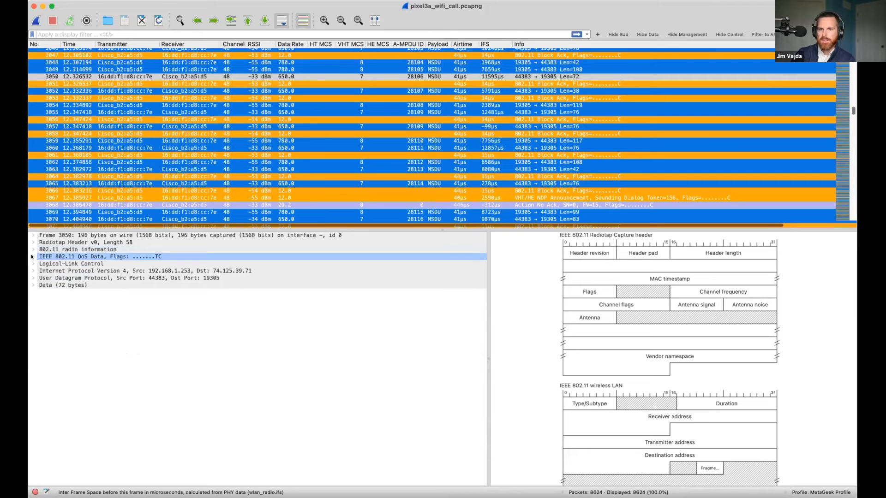
{"action": "left_click", "coordinate": [32, 257]}
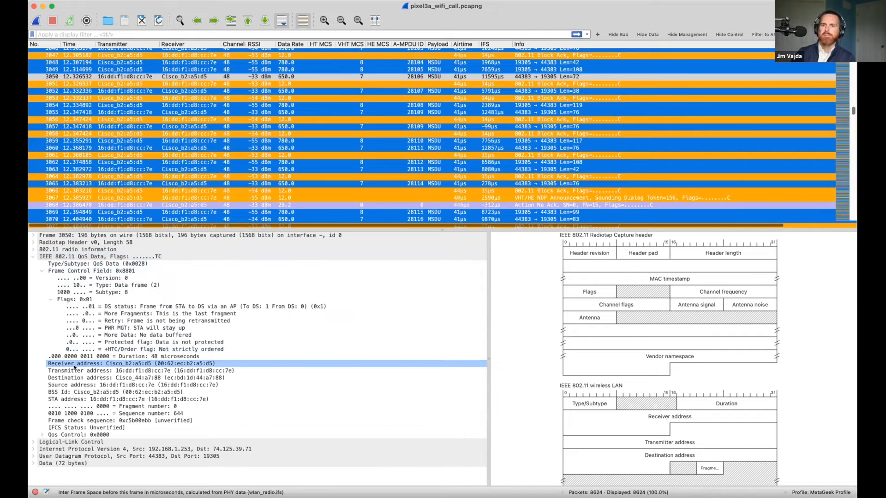
{"action": "left_click", "coordinate": [131, 320]}
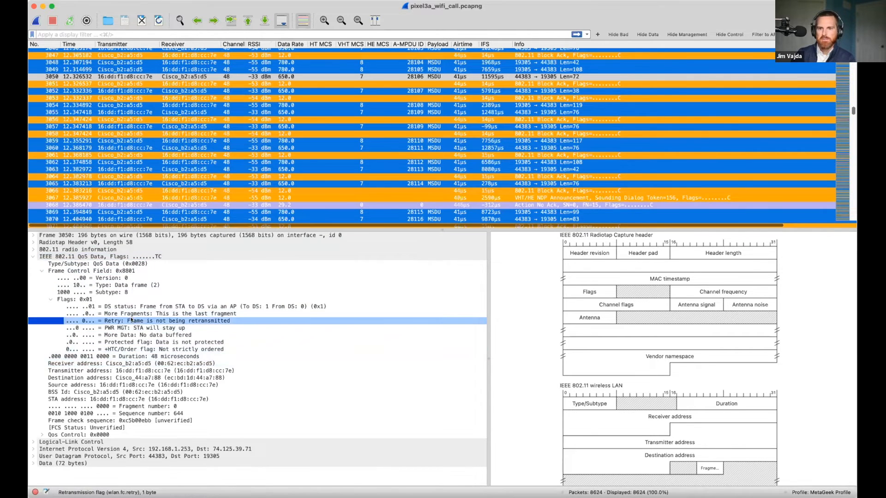
{"action": "left_click", "coordinate": [50, 299]}
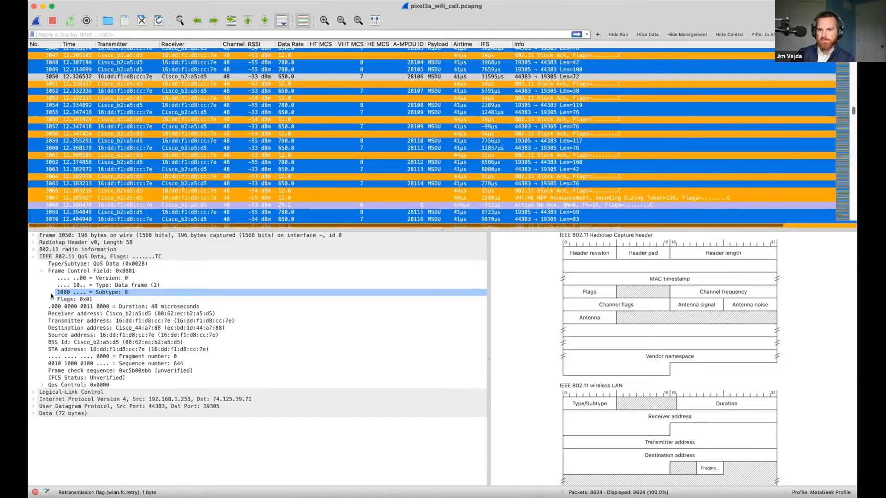
Step: Apply frame 3050's Duration field as a packet list column and examine the Dur/AID column down to about frame 3145
{"action": "left_click", "coordinate": [103, 306]}
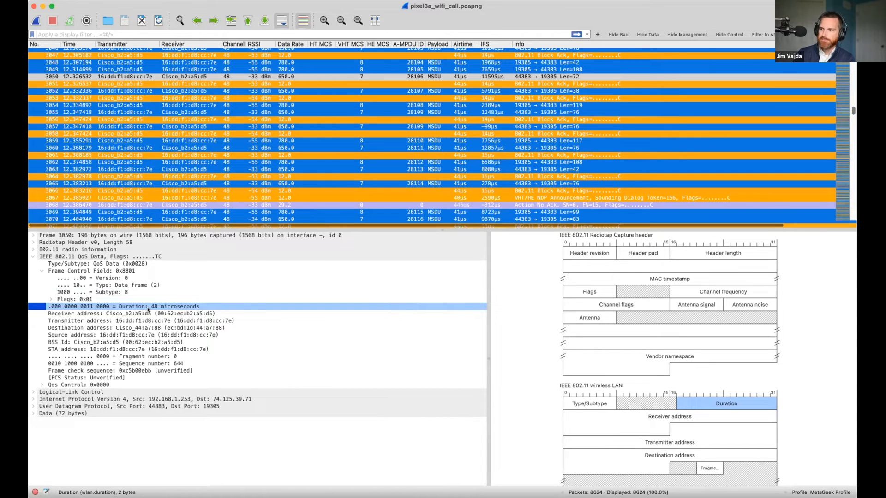
{"action": "right_click", "coordinate": [140, 307]}
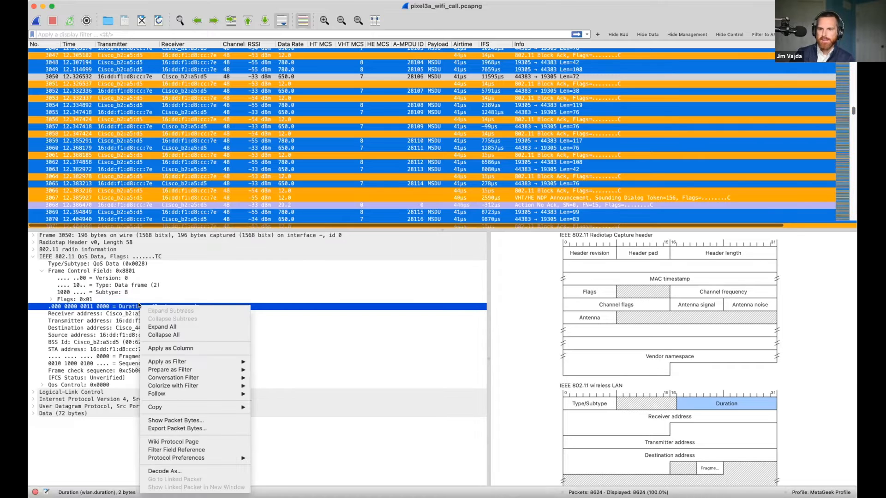
{"action": "left_click", "coordinate": [171, 348]}
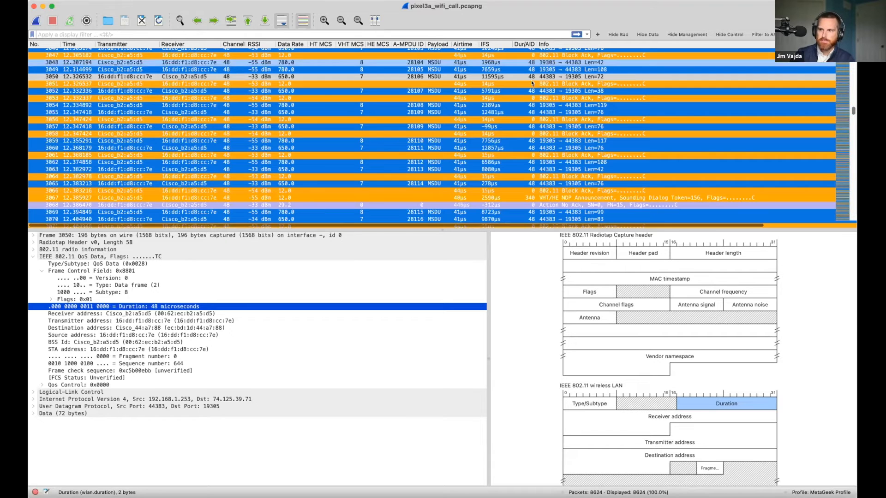
{"action": "scroll", "coordinate": [524, 187], "scroll_direction": "down", "scroll_amount": 3}
{"action": "scroll", "coordinate": [525, 190], "scroll_direction": "up", "scroll_amount": 1}
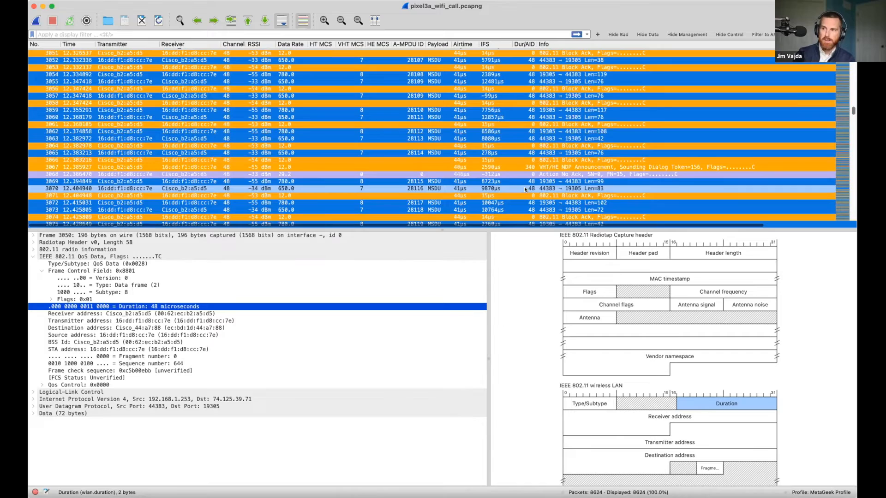
{"action": "scroll", "coordinate": [524, 187], "scroll_direction": "down", "scroll_amount": 10}
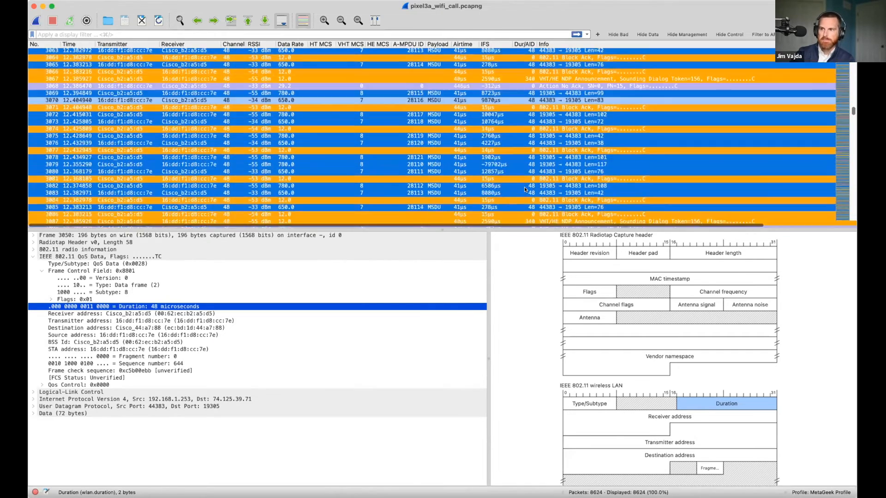
{"action": "scroll", "coordinate": [524, 189], "scroll_direction": "down", "scroll_amount": 9}
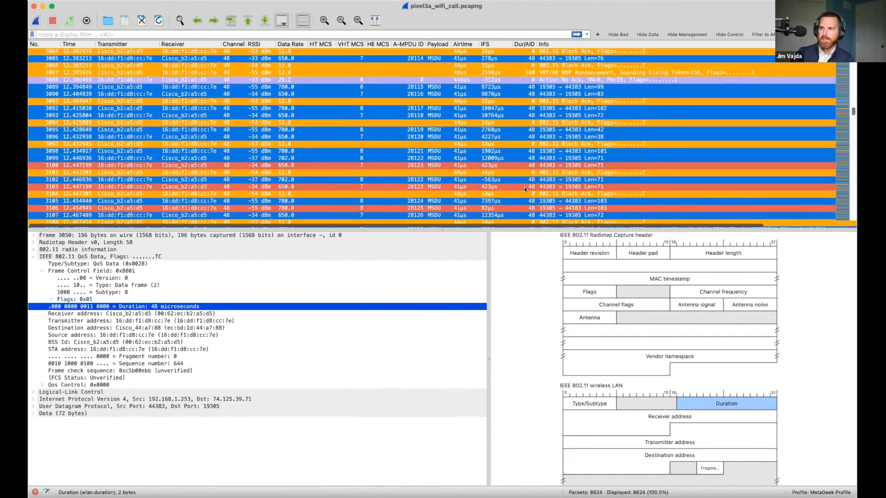
{"action": "scroll", "coordinate": [524, 189], "scroll_direction": "down", "scroll_amount": 6}
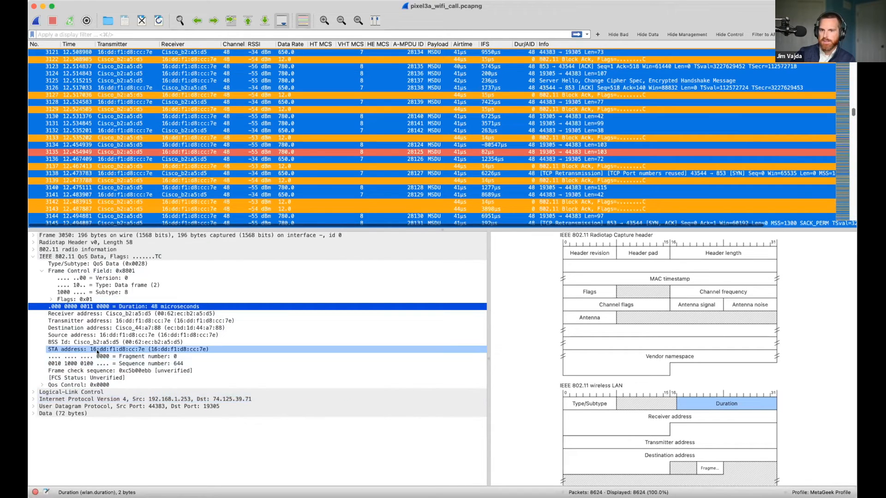
Step: Expand frame 3050's QoS Control details and apply its Sequence number field as a packet list column
{"action": "left_click", "coordinate": [40, 385]}
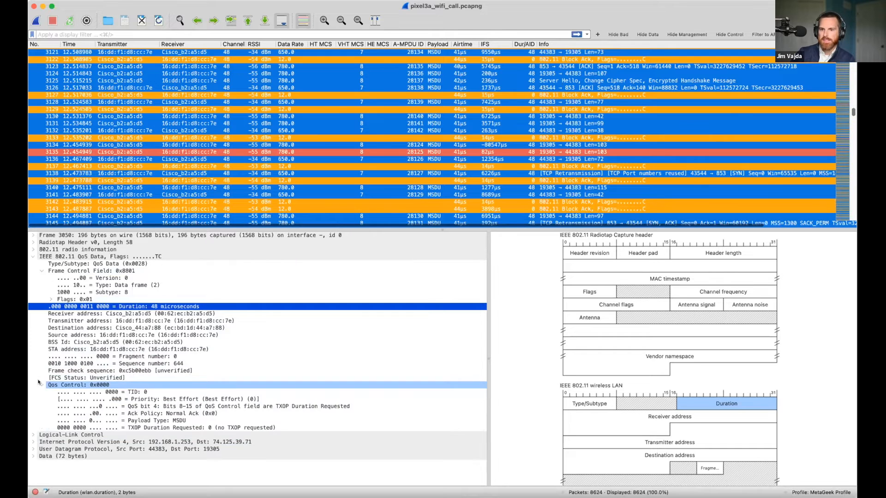
{"action": "left_click", "coordinate": [161, 365]}
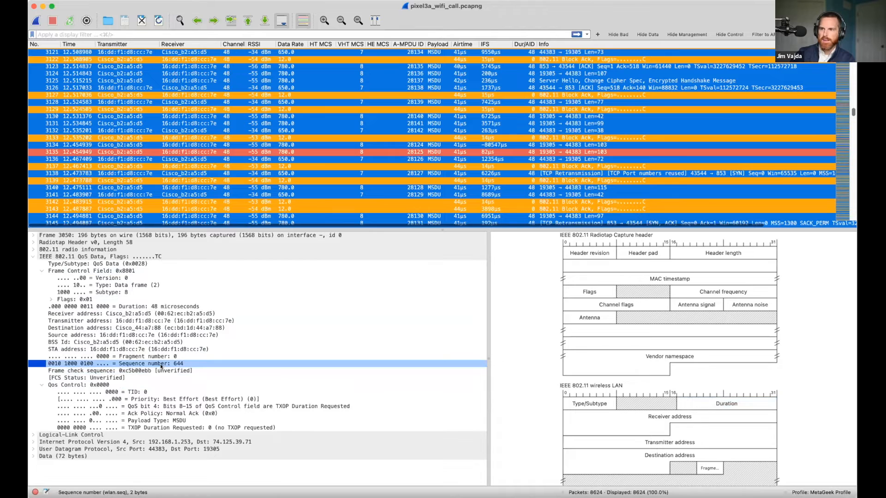
{"action": "right_click", "coordinate": [161, 366]}
{"action": "mouse_move", "coordinate": [232, 418]}
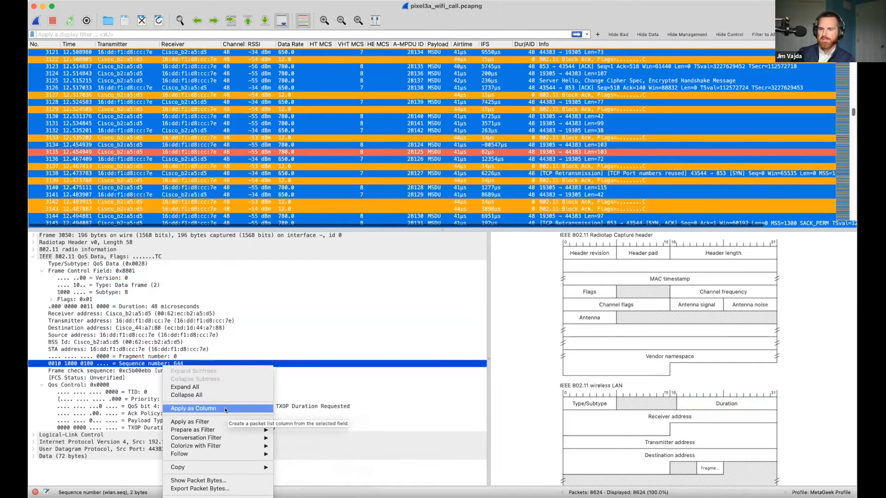
{"action": "left_click", "coordinate": [226, 409]}
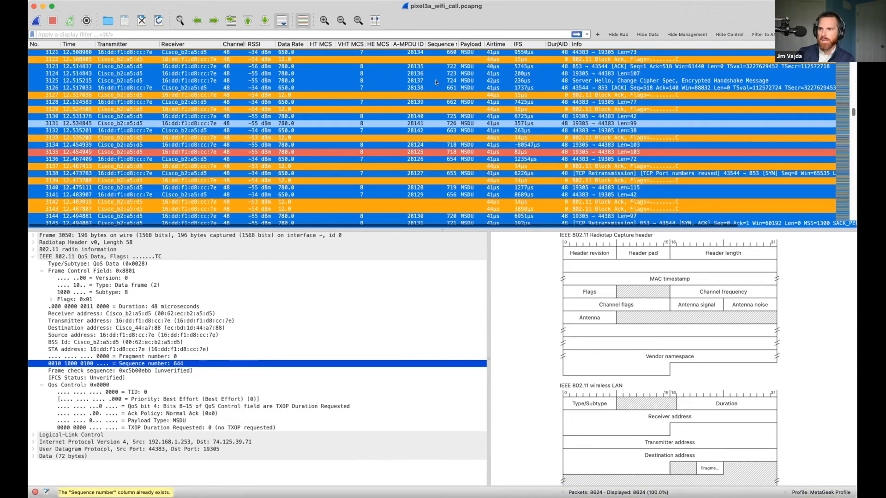
Step: Examine the Sequence number column beside A-MPDU ID and the retry frames from about frame 3121 down to about frame 3318
{"action": "scroll", "coordinate": [432, 82], "scroll_direction": "down", "scroll_amount": 1}
{"action": "scroll", "coordinate": [433, 82], "scroll_direction": "down", "scroll_amount": 5}
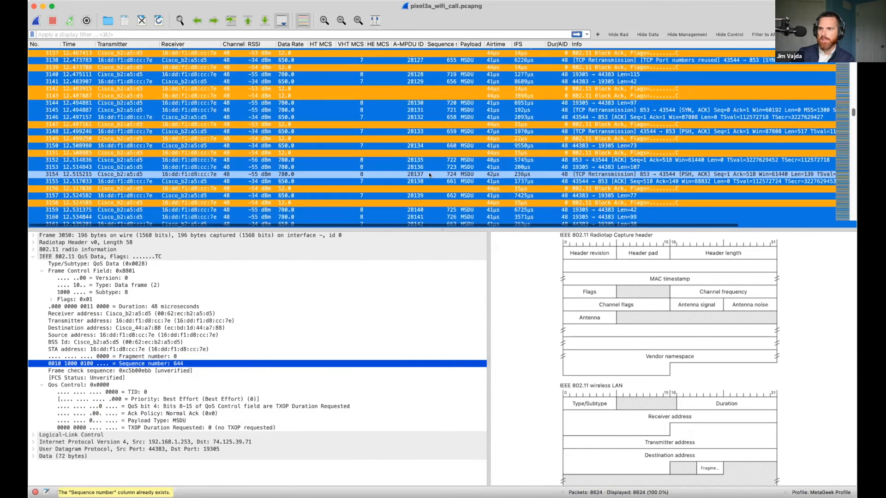
{"action": "scroll", "coordinate": [429, 175], "scroll_direction": "down", "scroll_amount": 5}
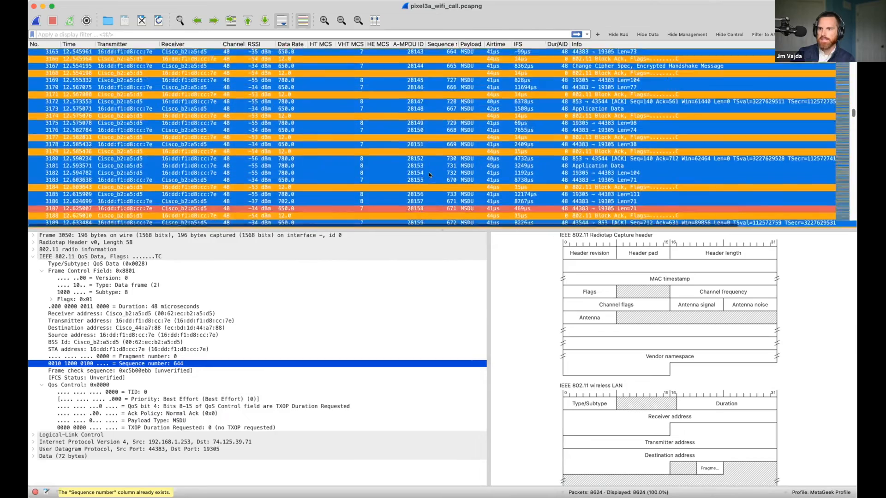
{"action": "scroll", "coordinate": [428, 173], "scroll_direction": "down", "scroll_amount": 5}
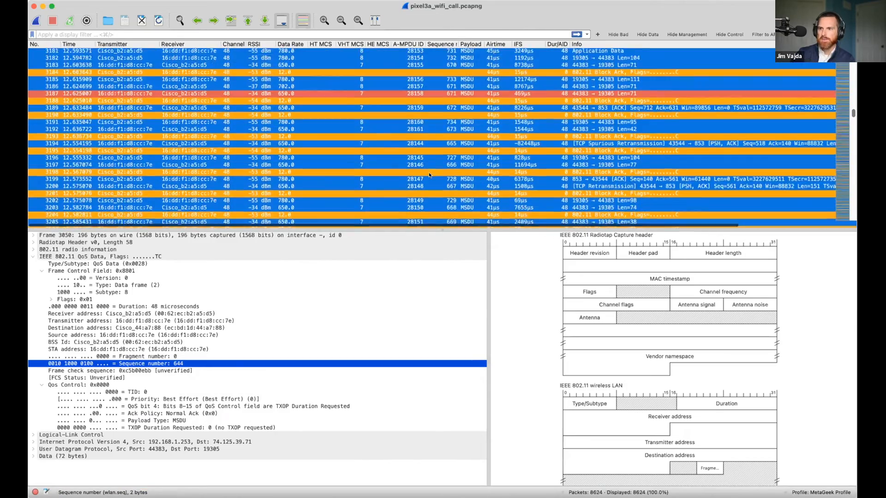
{"action": "scroll", "coordinate": [429, 173], "scroll_direction": "down", "scroll_amount": 4}
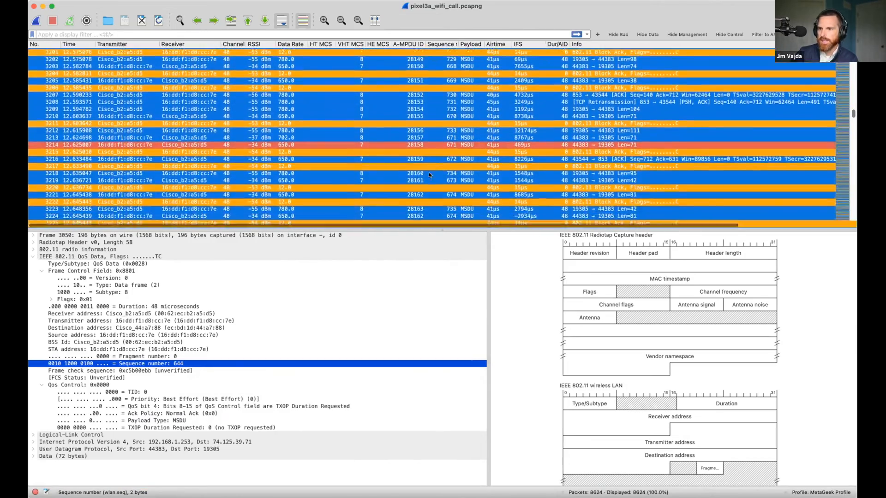
{"action": "scroll", "coordinate": [429, 174], "scroll_direction": "down", "scroll_amount": 5}
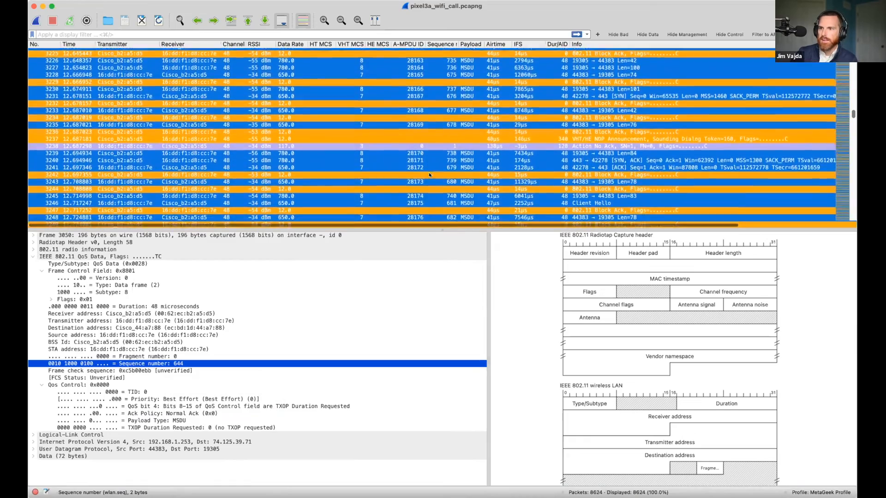
{"action": "scroll", "coordinate": [429, 174], "scroll_direction": "down", "scroll_amount": 5}
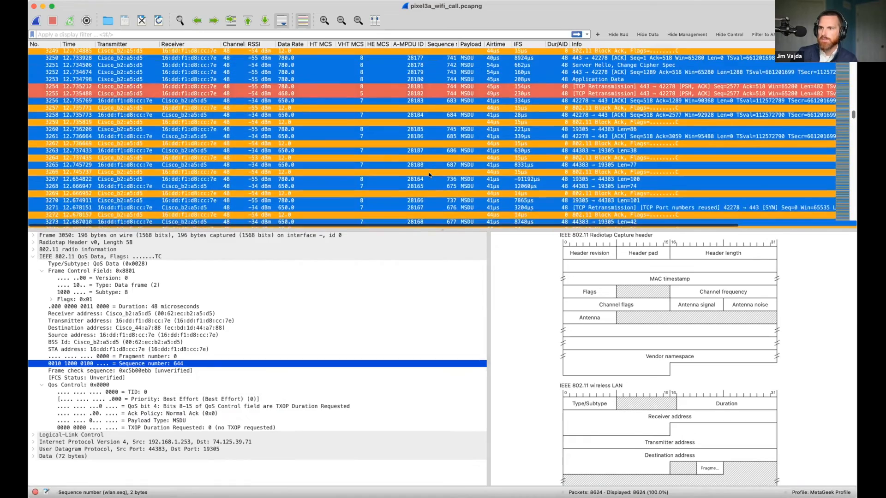
{"action": "scroll", "coordinate": [429, 174], "scroll_direction": "down", "scroll_amount": 4}
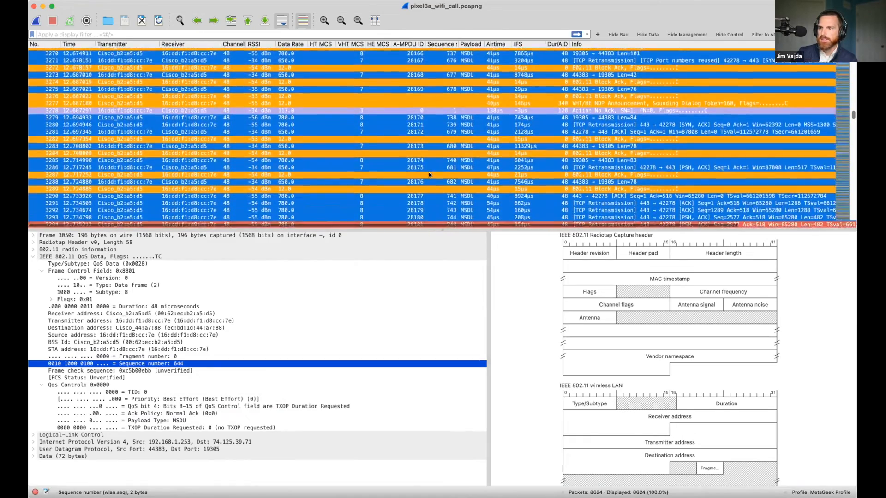
{"action": "scroll", "coordinate": [429, 175], "scroll_direction": "down", "scroll_amount": 3}
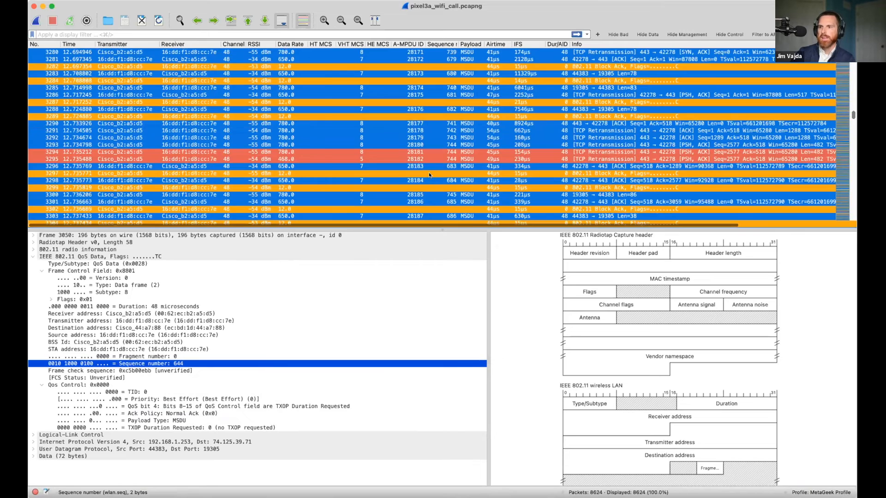
{"action": "scroll", "coordinate": [429, 175], "scroll_direction": "down", "scroll_amount": 4}
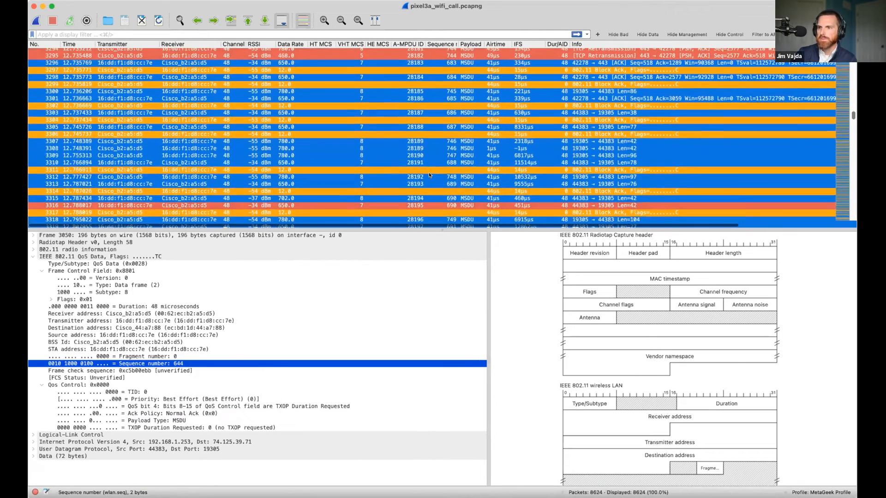
Step: Compare the A-MPDU IDs and sequence numbers of frames 3307 and 3308
{"action": "left_click", "coordinate": [412, 141]}
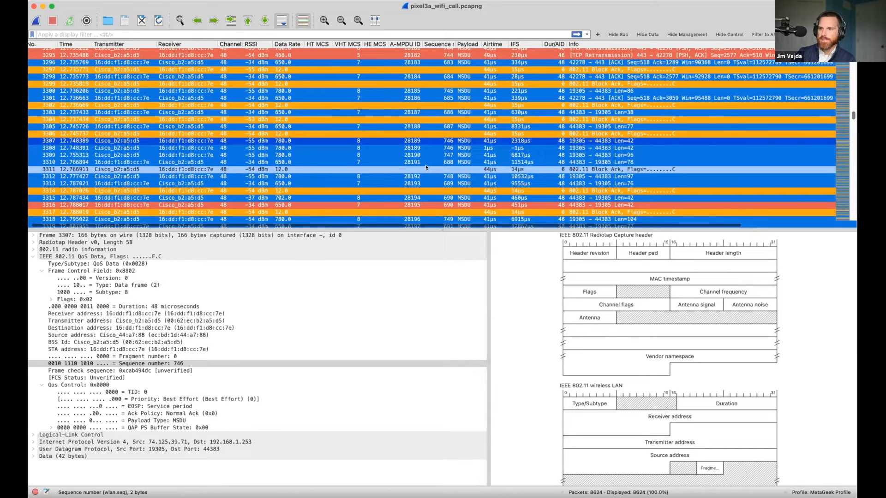
{"action": "left_click", "coordinate": [418, 146]}
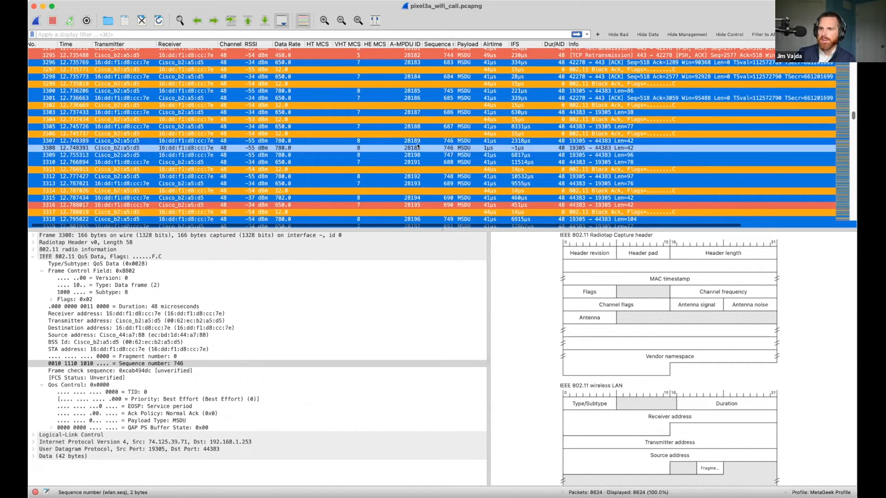
{"action": "left_click", "coordinate": [450, 142]}
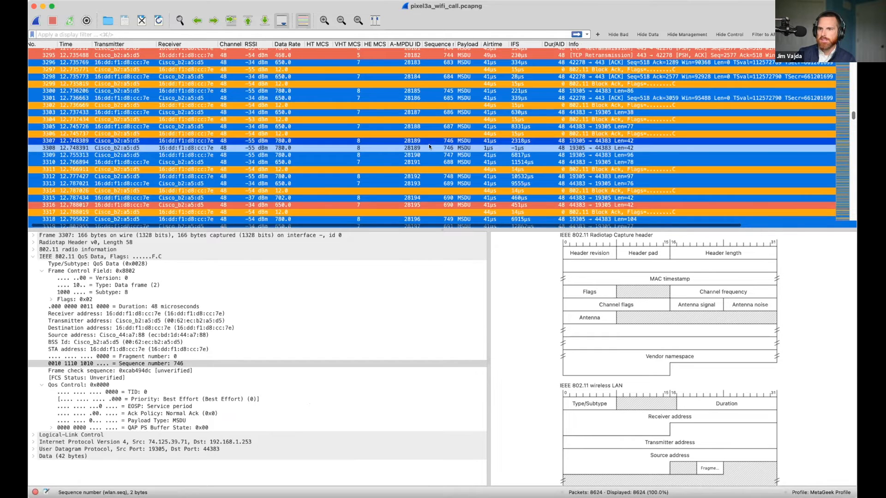
{"action": "left_click", "coordinate": [448, 148]}
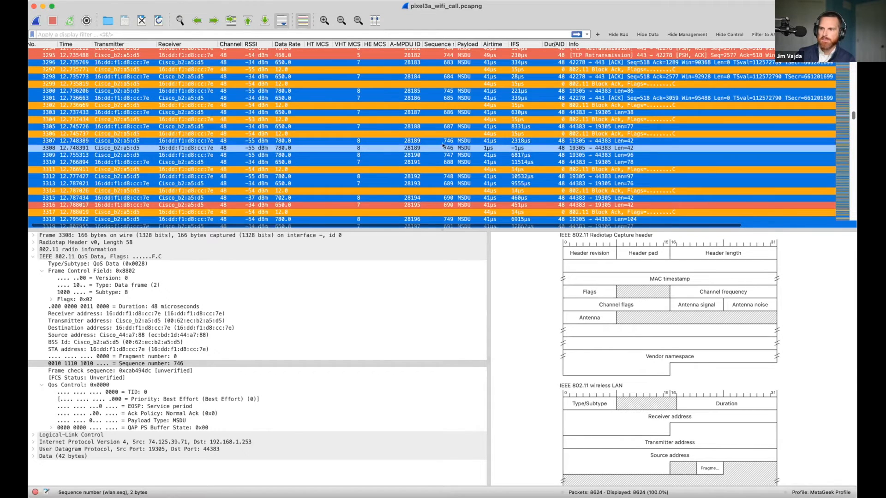
{"action": "left_click", "coordinate": [443, 143]}
Step: Inspect the Starting Sequence Number of Block Ack frame 3311 and review the Sequence number column back up to about frame 3271
{"action": "scroll", "coordinate": [443, 142], "scroll_direction": "down", "scroll_amount": 2}
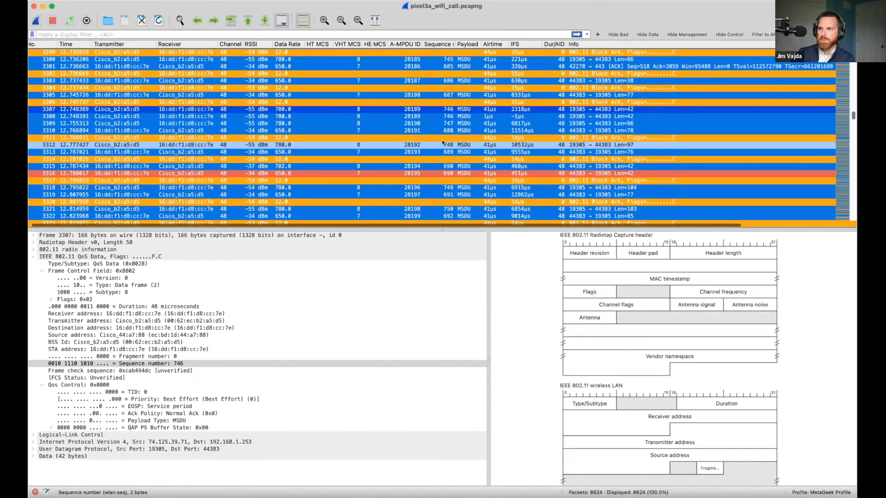
{"action": "left_click", "coordinate": [437, 137]}
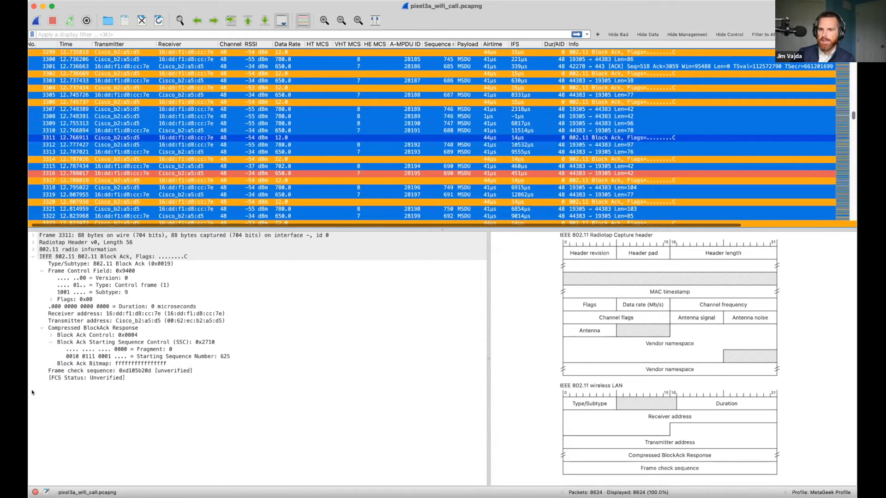
{"action": "left_click", "coordinate": [221, 356]}
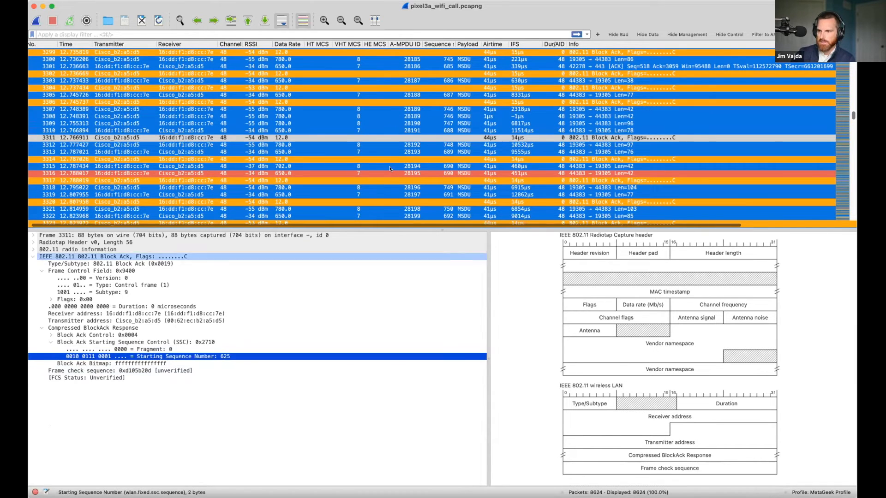
{"action": "scroll", "coordinate": [433, 105], "scroll_direction": "up", "scroll_amount": 2}
{"action": "scroll", "coordinate": [433, 104], "scroll_direction": "up", "scroll_amount": 5}
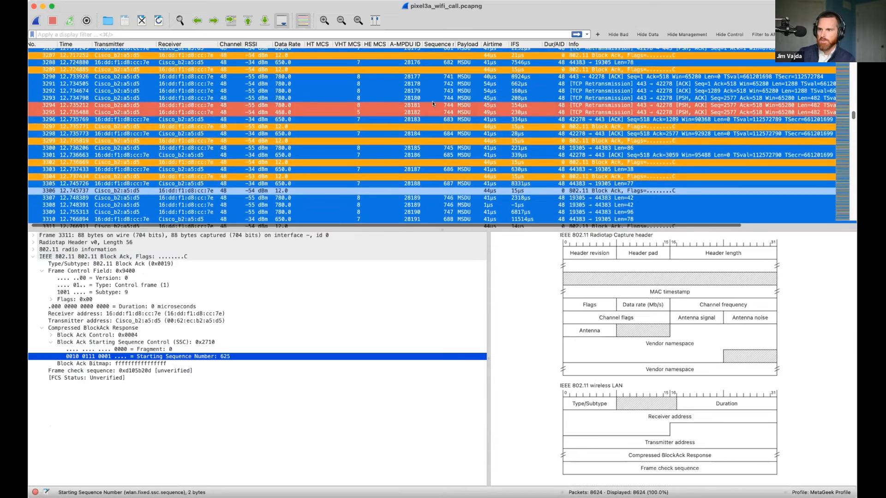
{"action": "scroll", "coordinate": [434, 108], "scroll_direction": "up", "scroll_amount": 1}
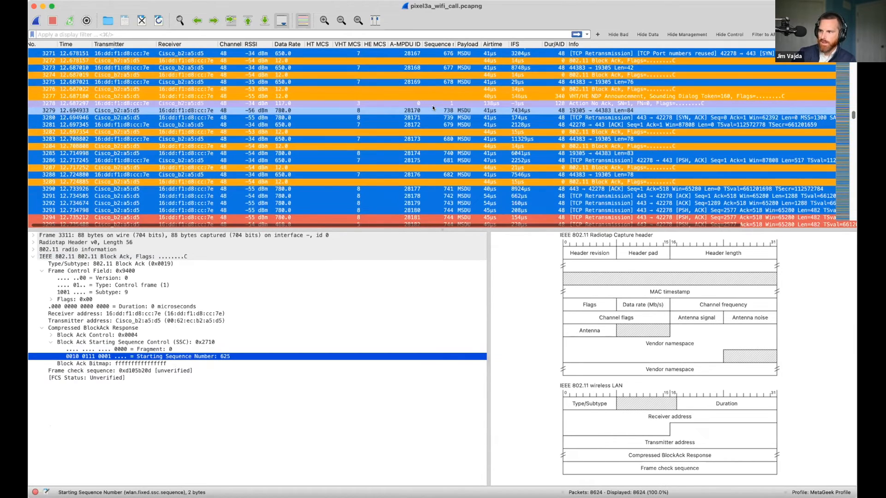
Step: Apply the Priority field from frame 3280's QoS Control as a packet list column and examine the WMM AC column down to about frame 3336
{"action": "left_click", "coordinate": [375, 118]}
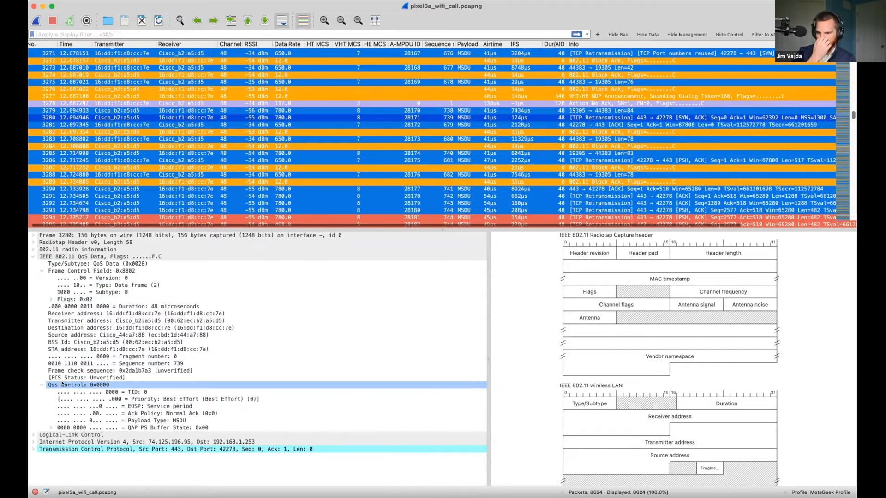
{"action": "left_click", "coordinate": [140, 398]}
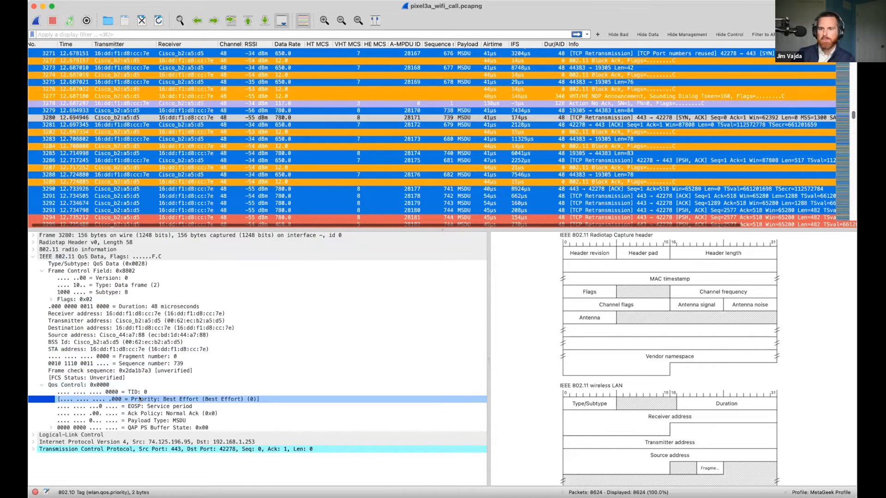
{"action": "right_click", "coordinate": [140, 398]}
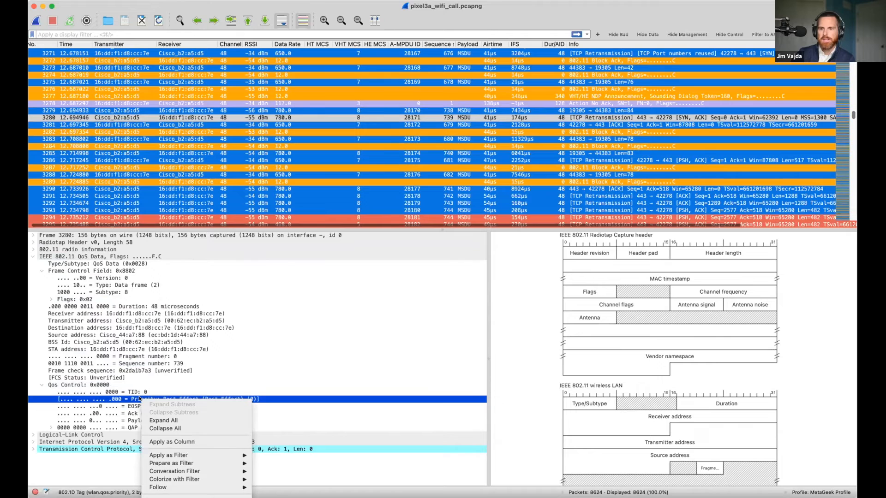
{"action": "left_click", "coordinate": [194, 443]}
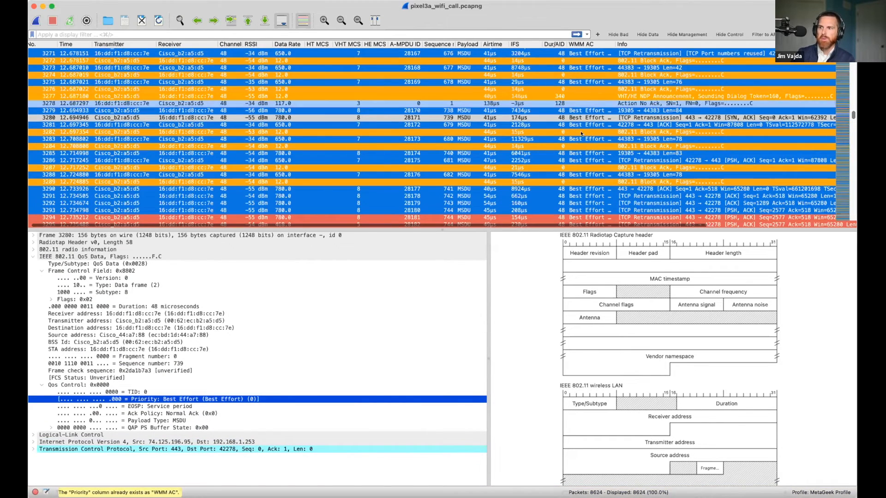
{"action": "scroll", "coordinate": [582, 171], "scroll_direction": "down", "scroll_amount": 3}
{"action": "scroll", "coordinate": [581, 170], "scroll_direction": "down", "scroll_amount": 10}
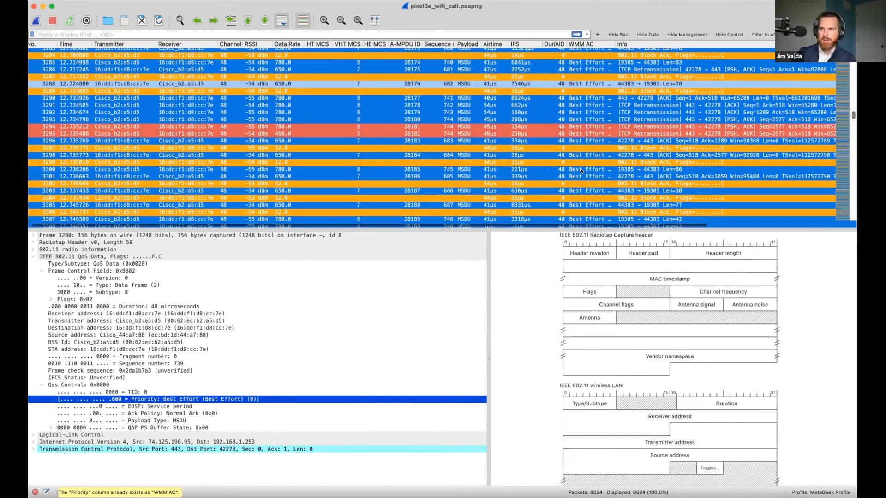
{"action": "scroll", "coordinate": [581, 171], "scroll_direction": "down", "scroll_amount": 6}
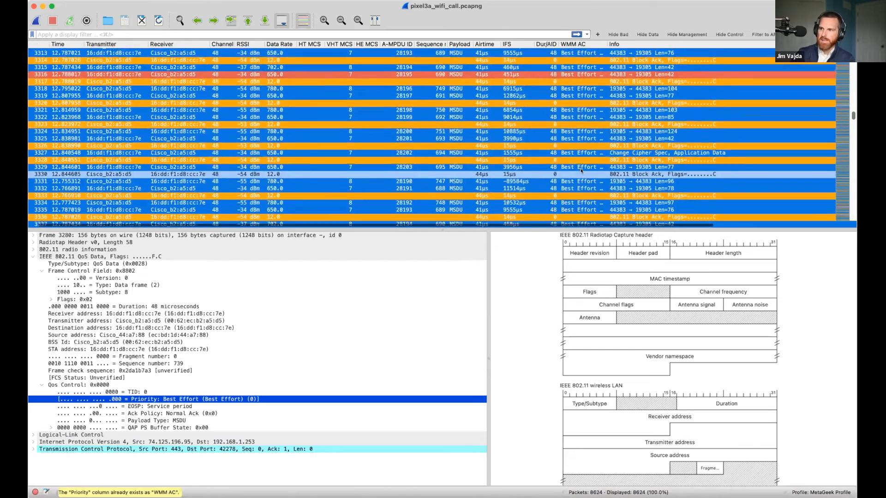
Step: Apply the Payload Type field from frame 3280's QoS Control as a packet list column
{"action": "scroll", "coordinate": [581, 171], "scroll_direction": "down", "scroll_amount": 10}
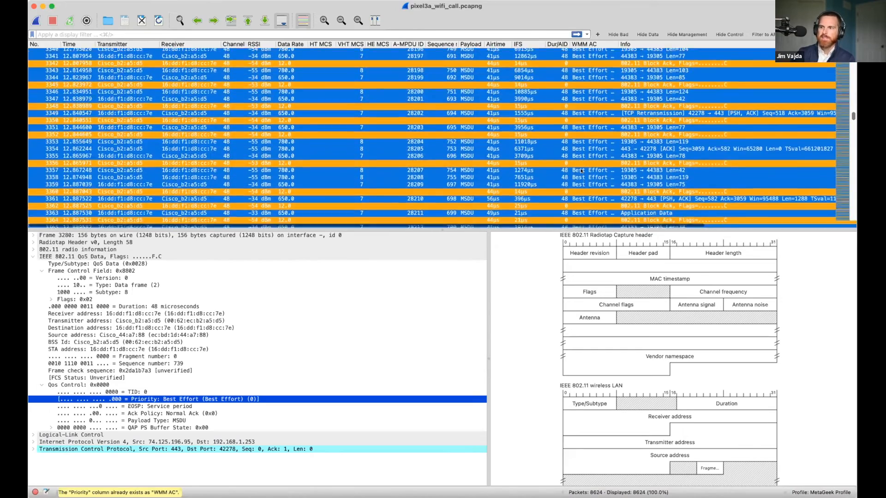
{"action": "scroll", "coordinate": [581, 171], "scroll_direction": "down", "scroll_amount": 4}
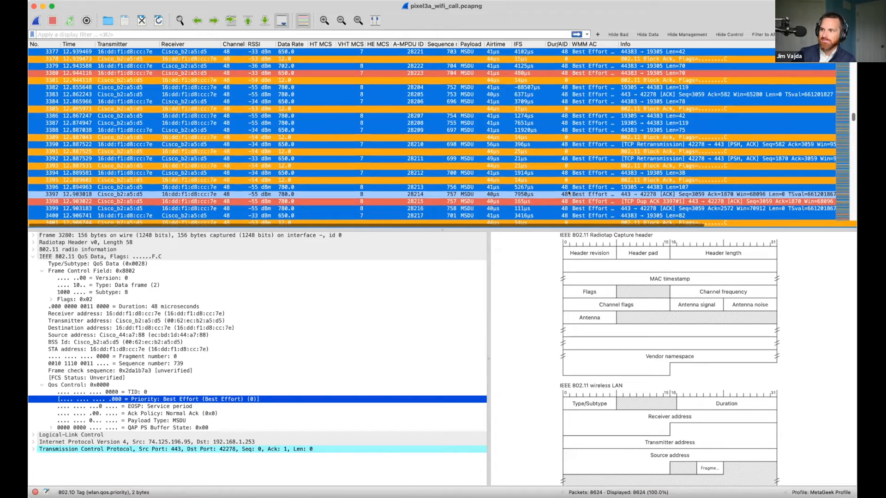
{"action": "left_click", "coordinate": [161, 421]}
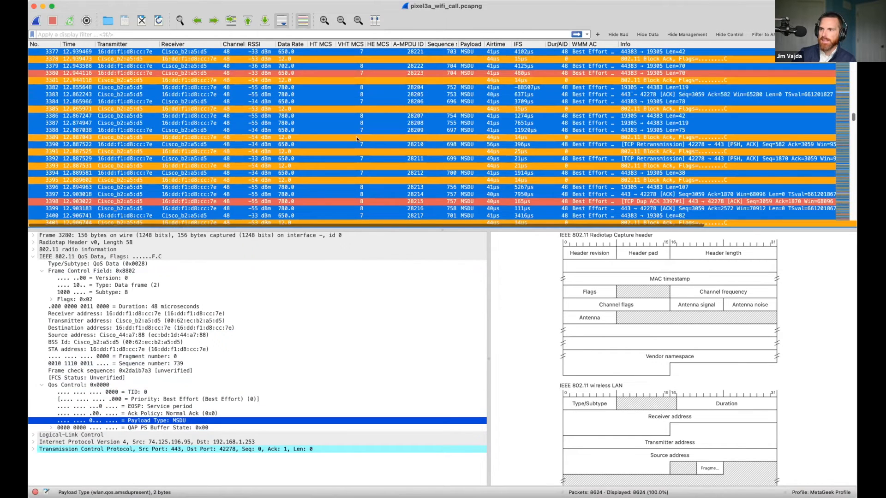
{"action": "right_click", "coordinate": [146, 421]}
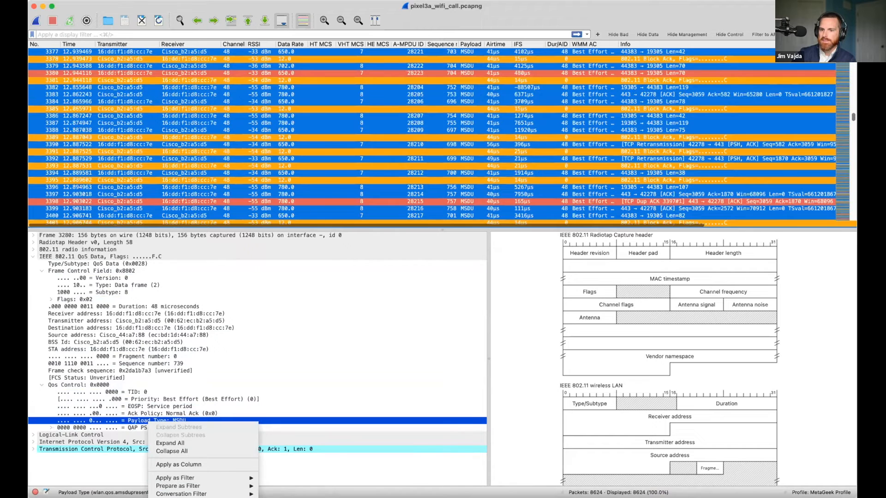
{"action": "left_click", "coordinate": [203, 471]}
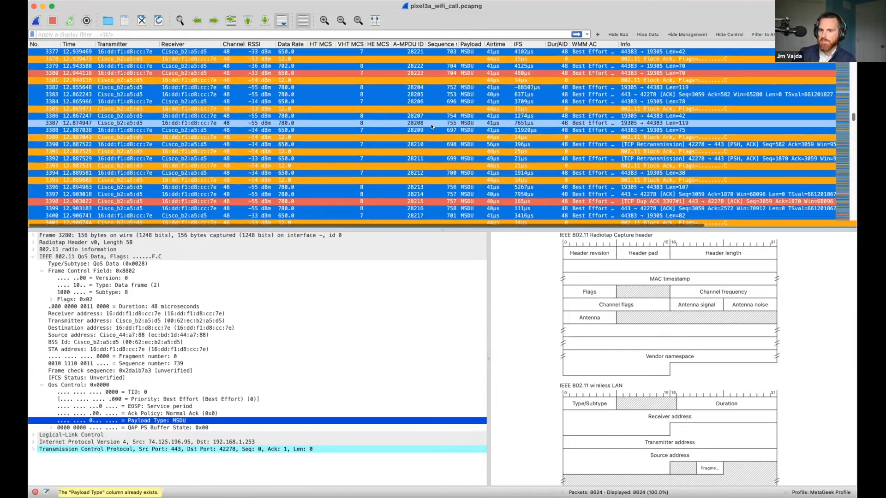
Step: Apply the Differentiated Services Codepoint field from frame 3280's Internet Protocol Version 4 header as a packet list column
{"action": "left_click", "coordinate": [33, 443]}
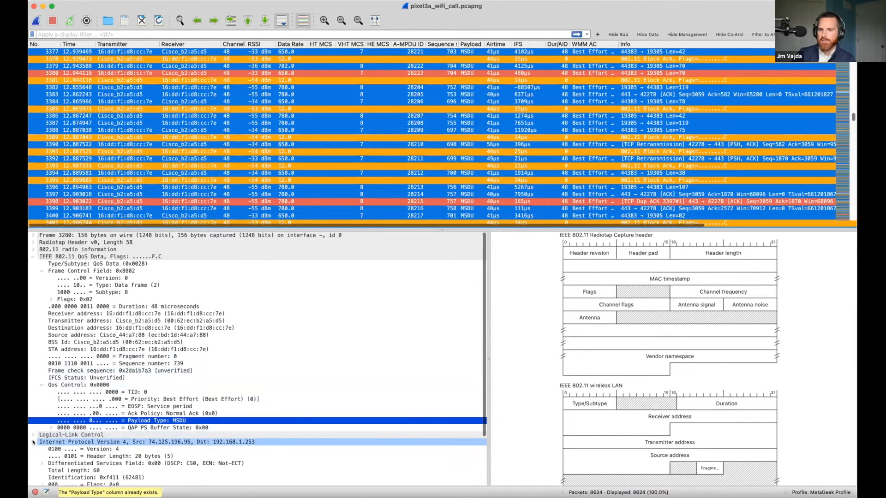
{"action": "left_click", "coordinate": [33, 257]}
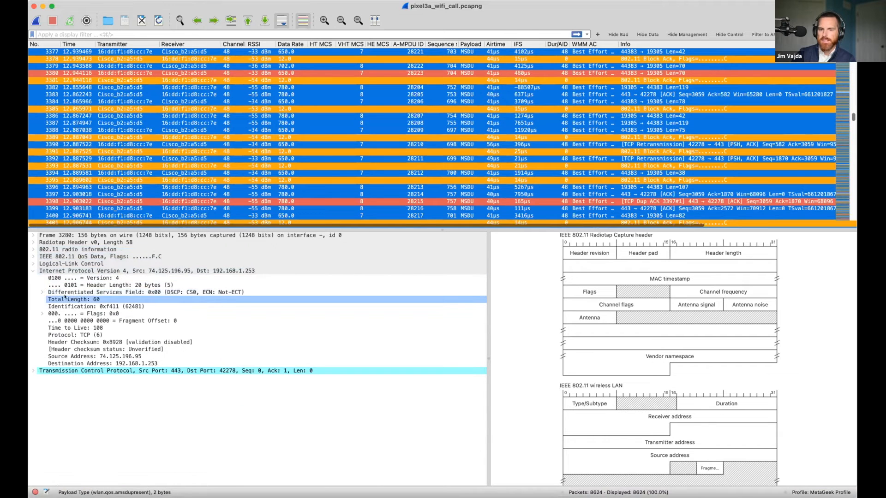
{"action": "left_click", "coordinate": [42, 292]}
{"action": "left_click", "coordinate": [84, 299]}
{"action": "right_click", "coordinate": [85, 299]}
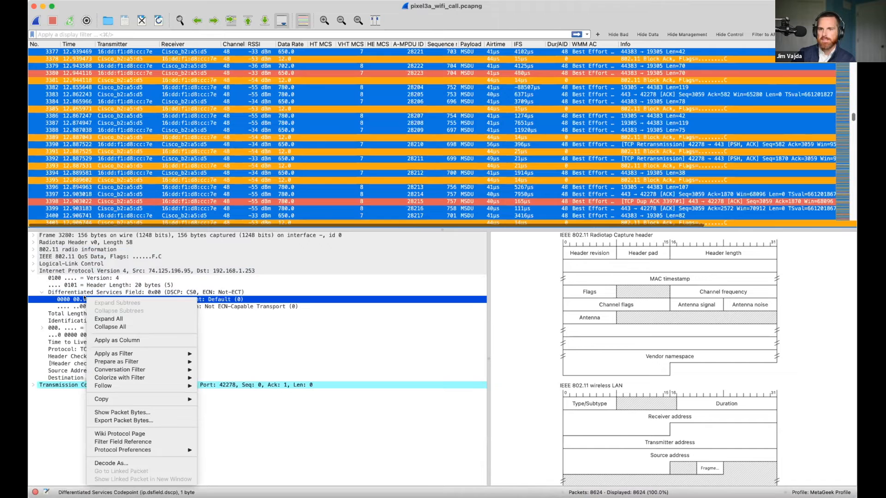
{"action": "left_click", "coordinate": [131, 341]}
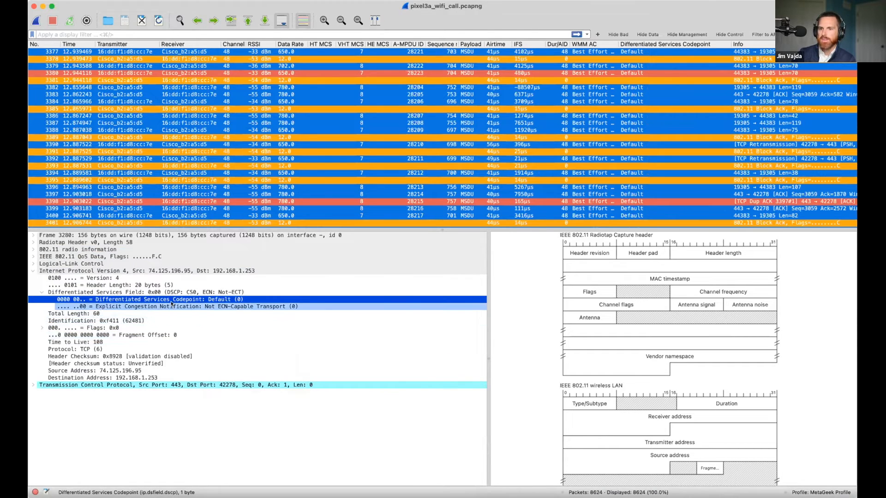
Step: Replace the visible Differentiated Services Codepoint column with the existing DSCP column and narrow it to fit its values
{"action": "right_click", "coordinate": [713, 44]}
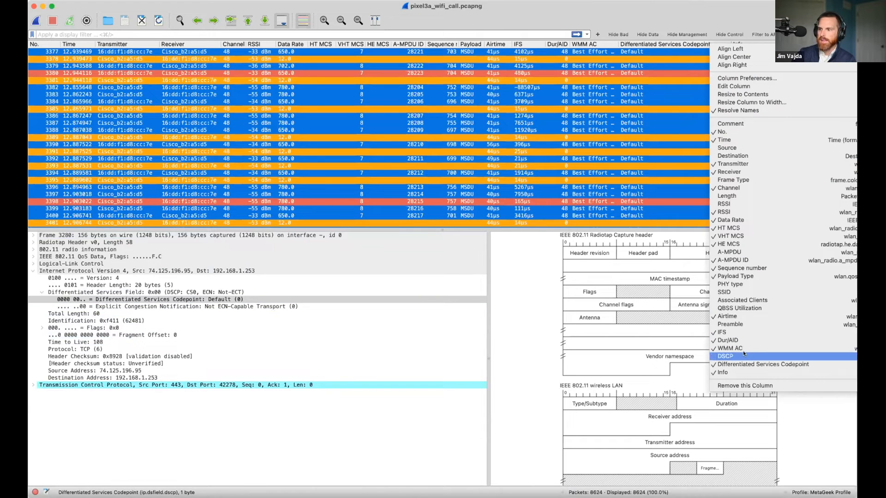
{"action": "left_click", "coordinate": [748, 364]}
{"action": "right_click", "coordinate": [630, 42]}
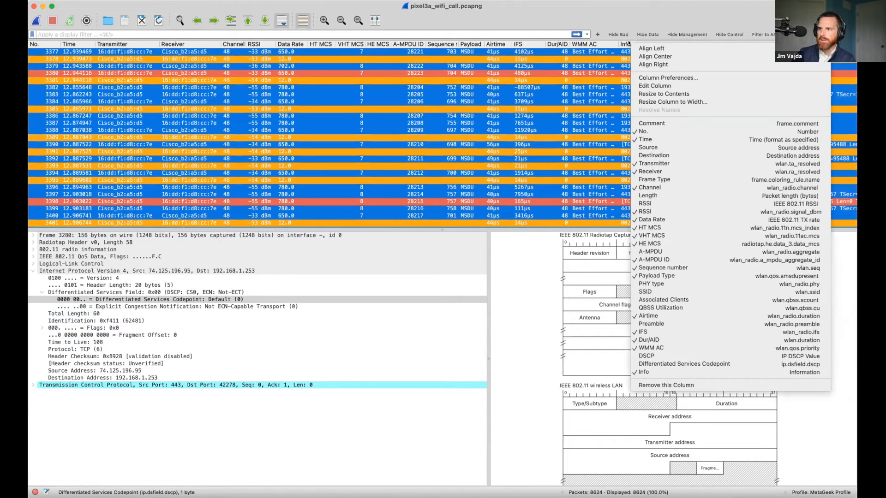
{"action": "left_click", "coordinate": [646, 356]}
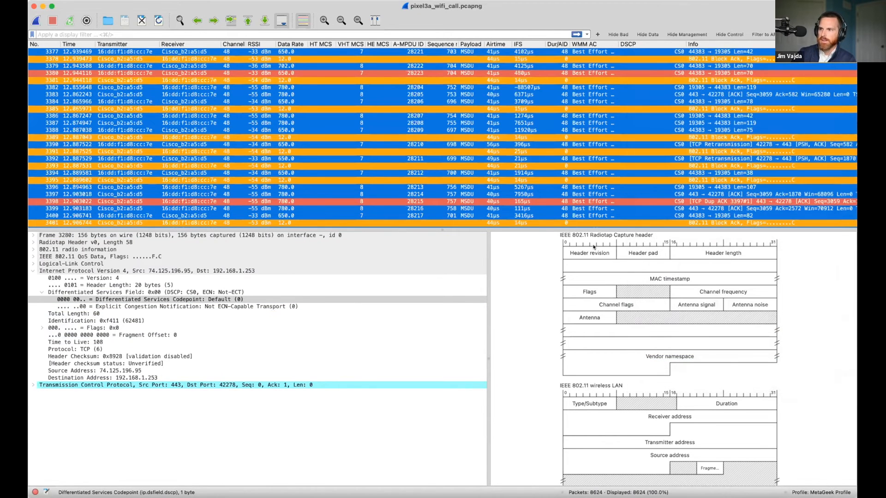
{"action": "left_click_drag", "start_coordinate": [683, 41], "coordinate": [638, 43]}
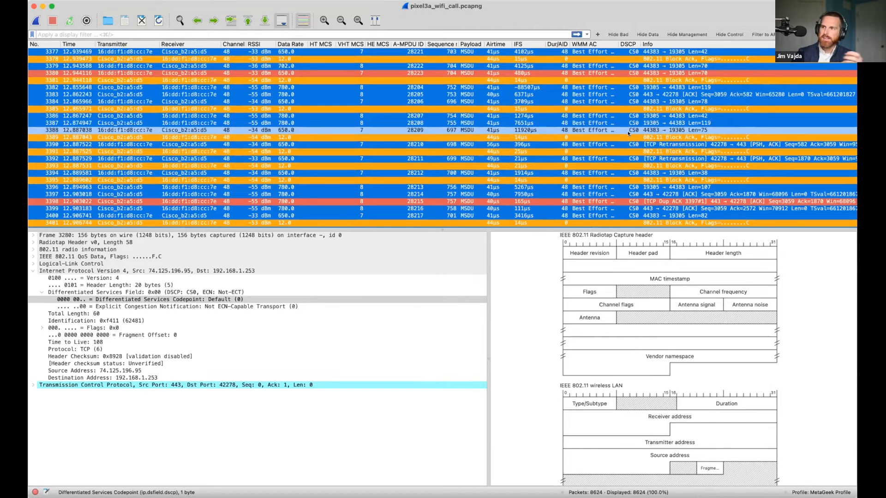
Step: Examine the DSCP column beside WMM AC from about frame 3377 down to about frame 3624
{"action": "scroll", "coordinate": [628, 134], "scroll_direction": "down", "scroll_amount": 10}
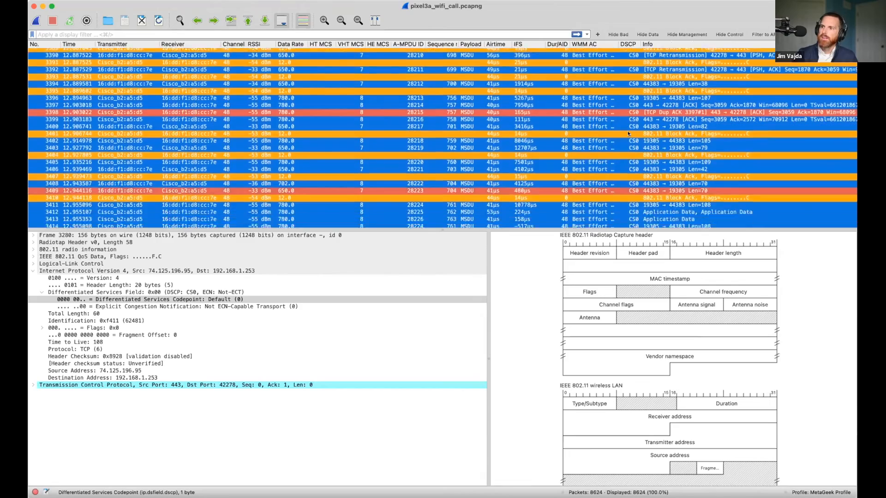
{"action": "scroll", "coordinate": [628, 133], "scroll_direction": "down", "scroll_amount": 3}
{"action": "scroll", "coordinate": [629, 133], "scroll_direction": "down", "scroll_amount": 20}
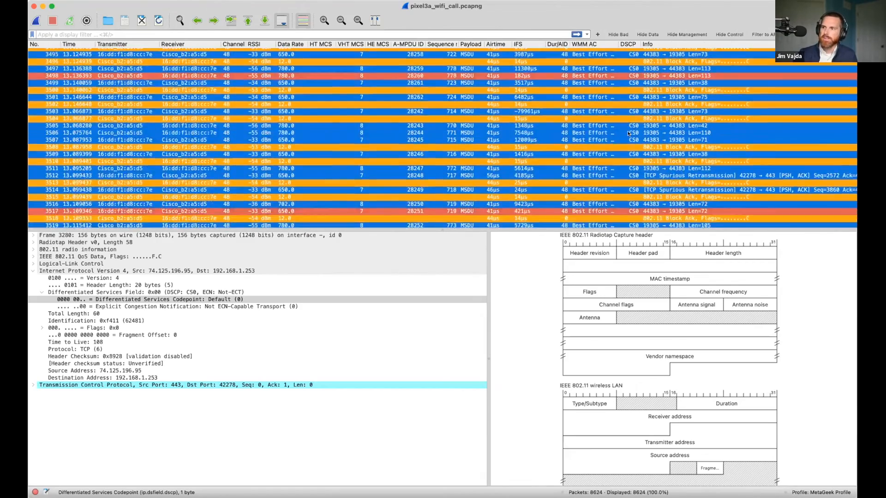
{"action": "scroll", "coordinate": [628, 133], "scroll_direction": "down", "scroll_amount": 20}
{"action": "scroll", "coordinate": [629, 133], "scroll_direction": "down", "scroll_amount": 8}
{"action": "scroll", "coordinate": [628, 133], "scroll_direction": "down", "scroll_amount": 10}
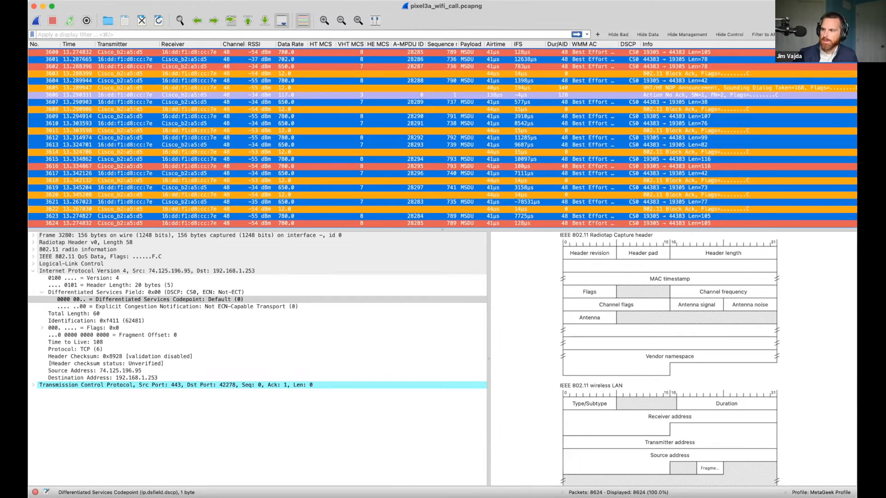
Step: Review the column list in the preferences and the types available for the Info column, leaving the settings unchanged
{"action": "left_click", "coordinate": [51, 1]}
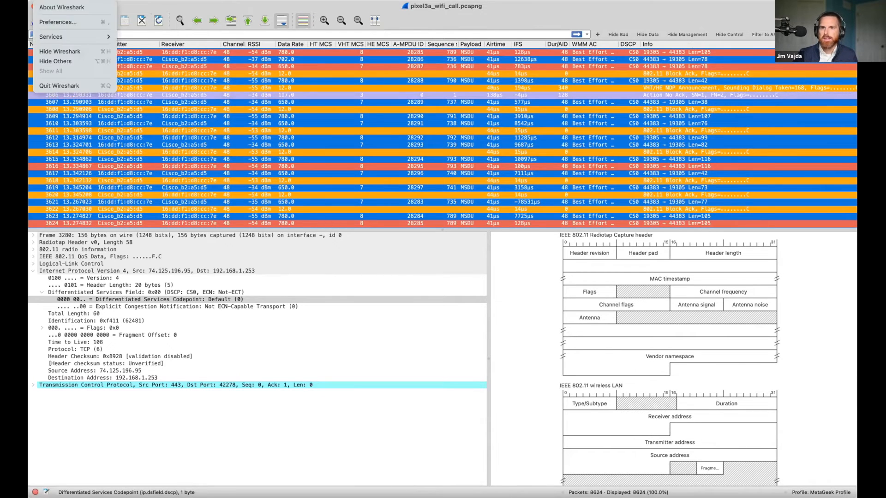
{"action": "left_click", "coordinate": [58, 22]}
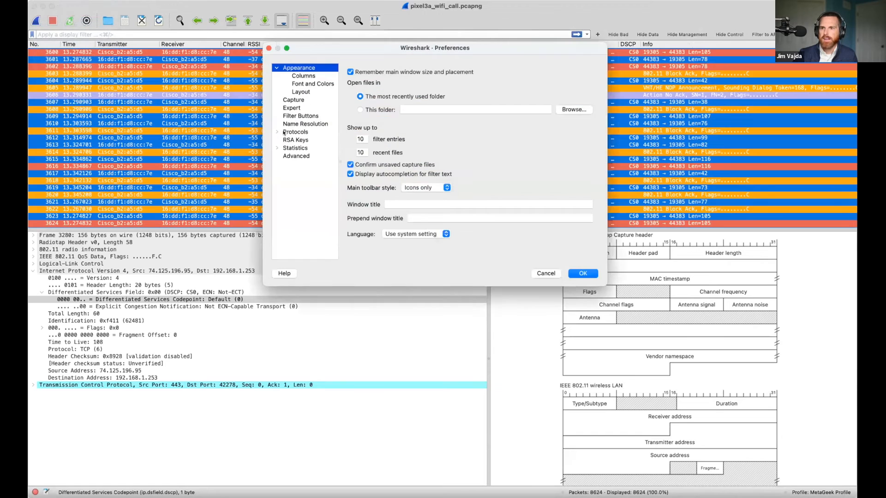
{"action": "left_click", "coordinate": [303, 75]}
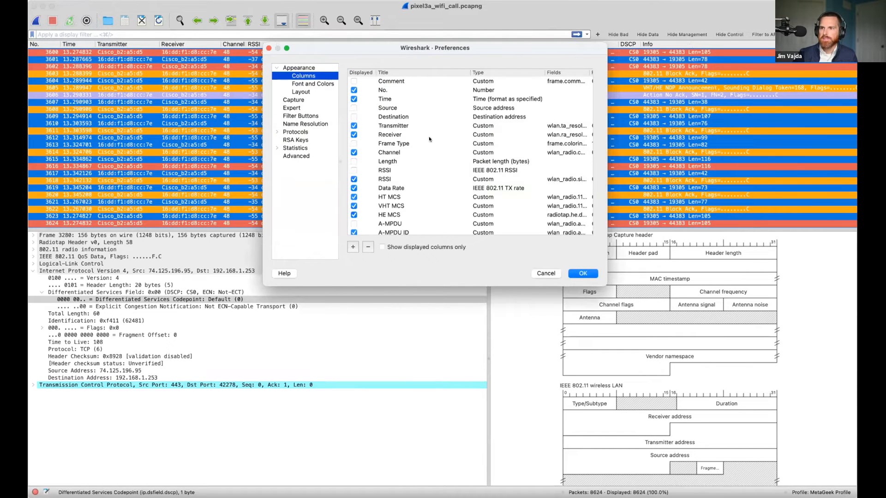
{"action": "scroll", "coordinate": [422, 190], "scroll_direction": "down", "scroll_amount": 3}
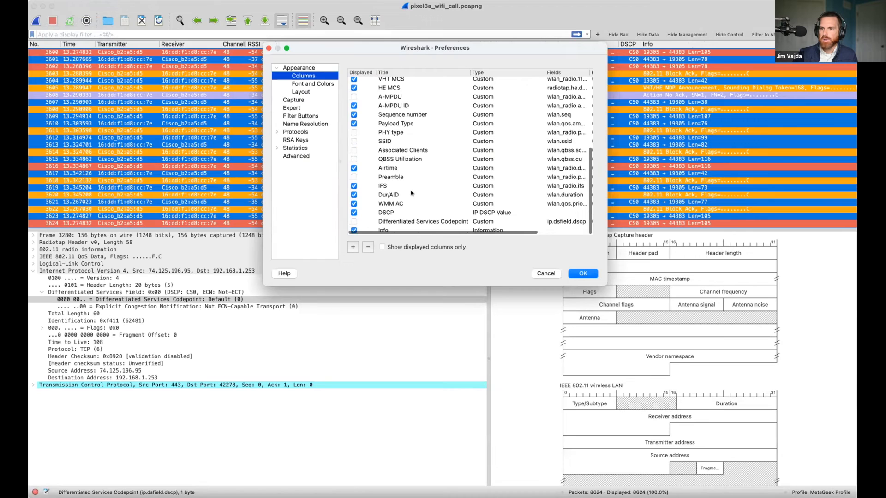
{"action": "left_click", "coordinate": [387, 231]}
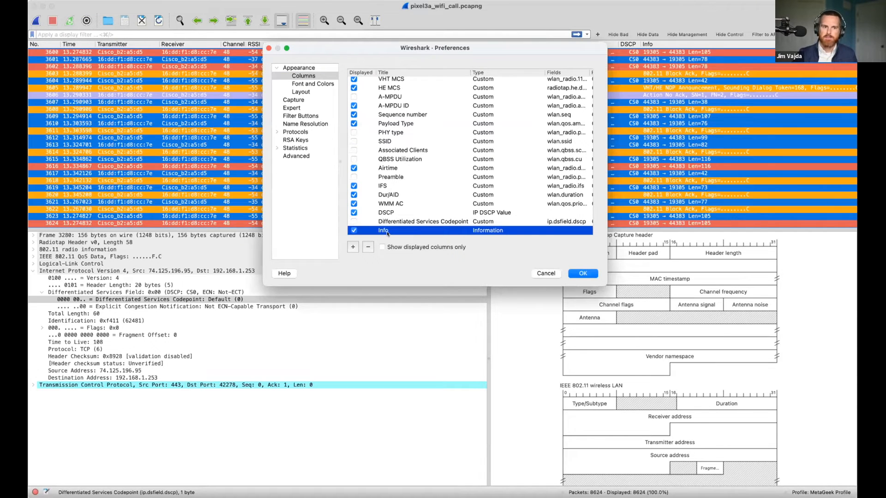
{"action": "double_click", "coordinate": [483, 231]}
{"action": "left_click", "coordinate": [490, 231]}
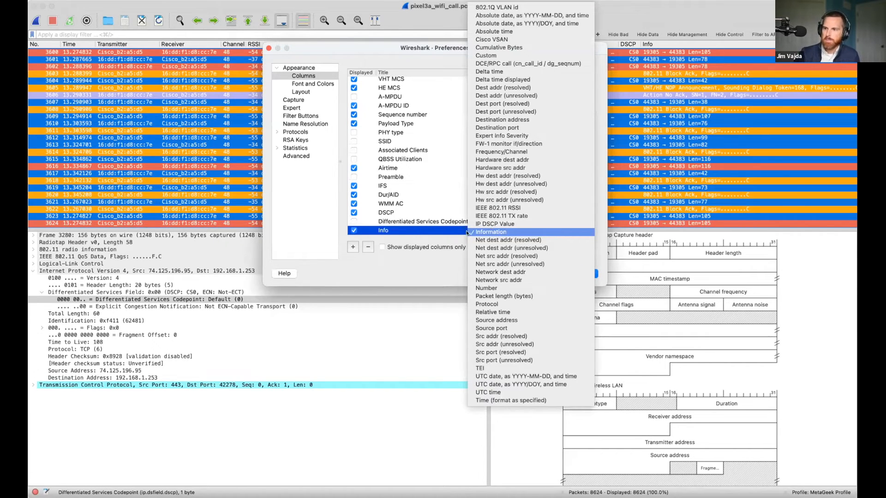
{"action": "left_click", "coordinate": [469, 232]}
{"action": "left_click", "coordinate": [543, 274]}
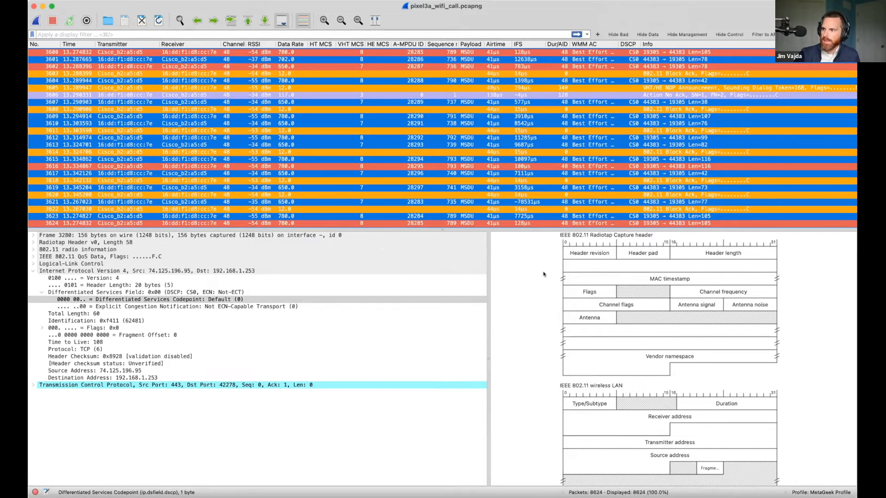
Step: Collapse frame 3280's Internet Protocol Version 4 header and expand its IEEE 802.11 QoS Data header
{"action": "left_click", "coordinate": [335, 208]}
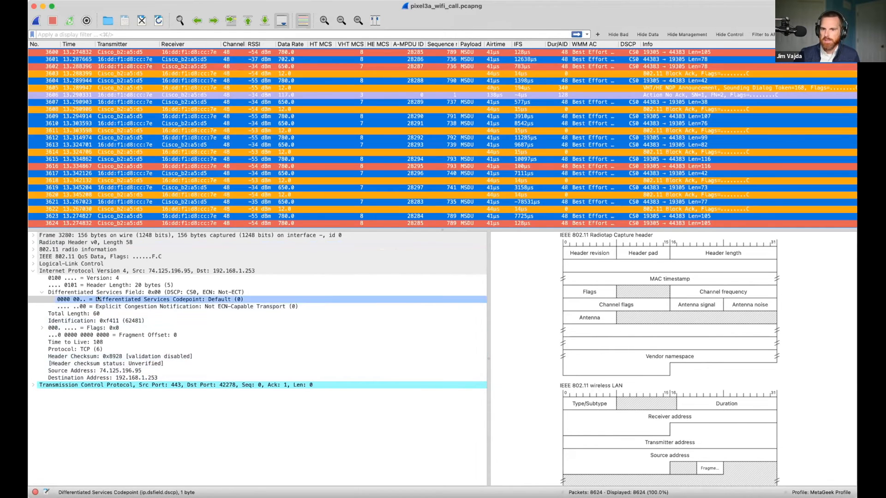
{"action": "left_click", "coordinate": [32, 269]}
{"action": "left_click", "coordinate": [31, 270]}
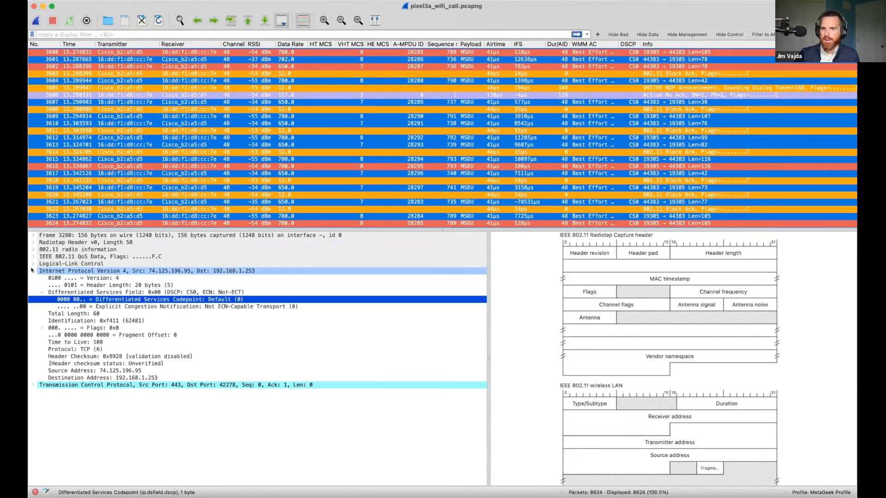
{"action": "left_click", "coordinate": [32, 270]}
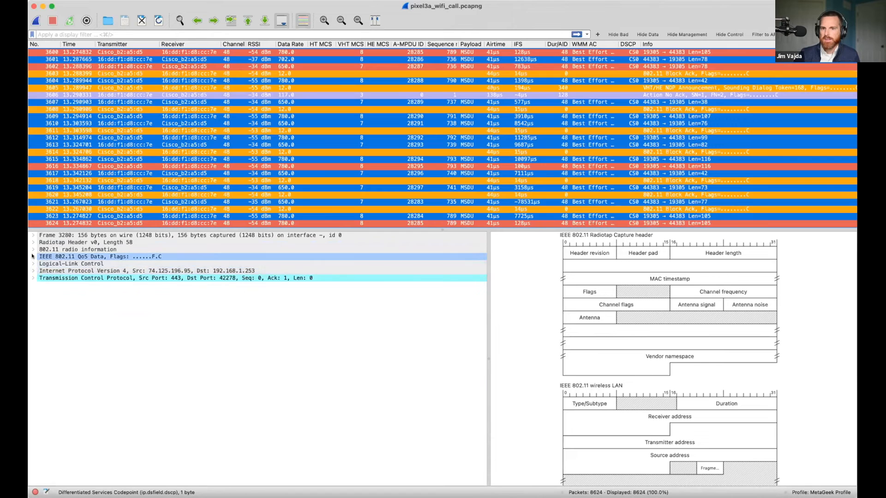
{"action": "left_click", "coordinate": [32, 256]}
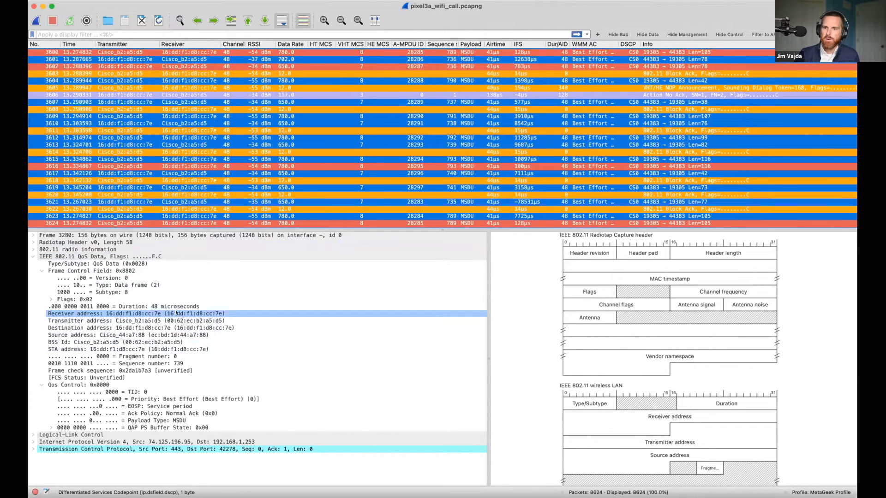
{"action": "right_click", "coordinate": [180, 314]}
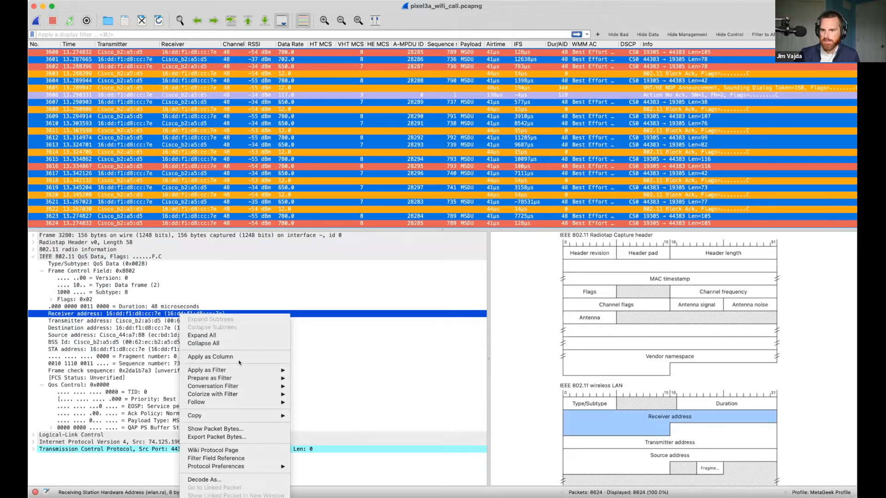
{"action": "mouse_move", "coordinate": [241, 377]}
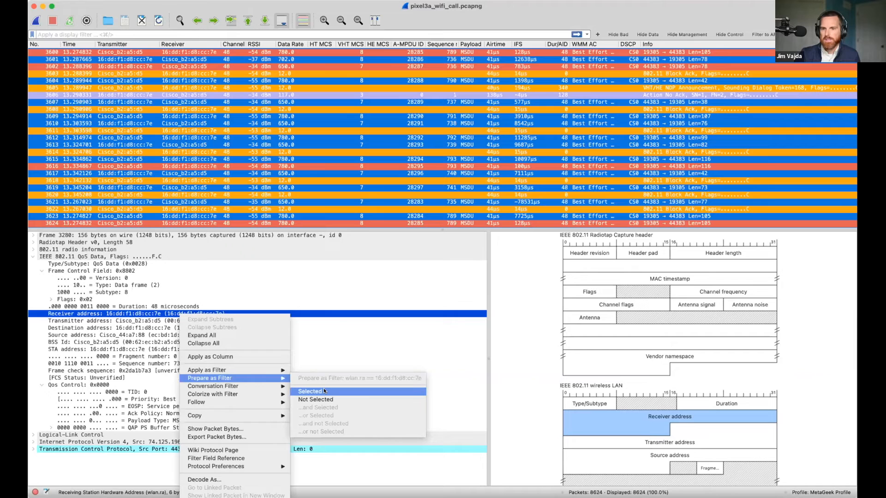
{"action": "left_click", "coordinate": [109, 327]}
{"action": "left_click", "coordinate": [133, 320]}
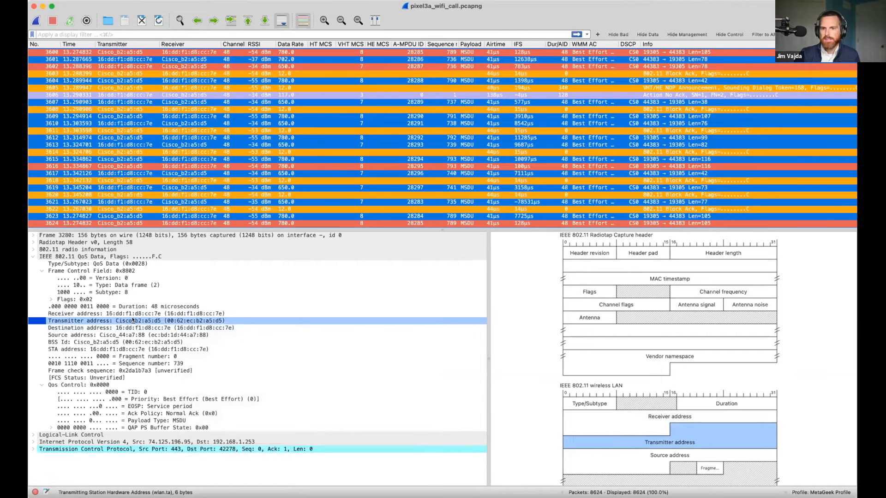
Step: Prepare a display filter from frame 3280's receiver address, wlan.ra == 16:dd:f1:d8:cc:7e, and apply it
{"action": "left_click", "coordinate": [131, 313]}
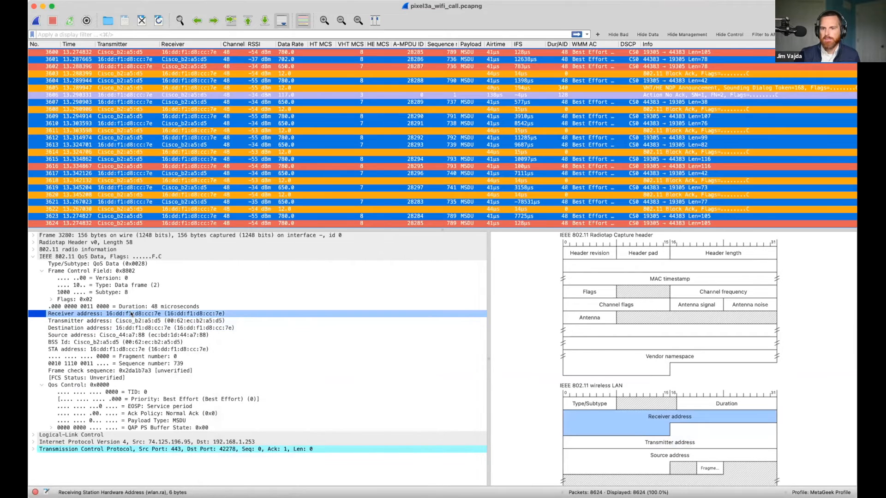
{"action": "right_click", "coordinate": [131, 314]}
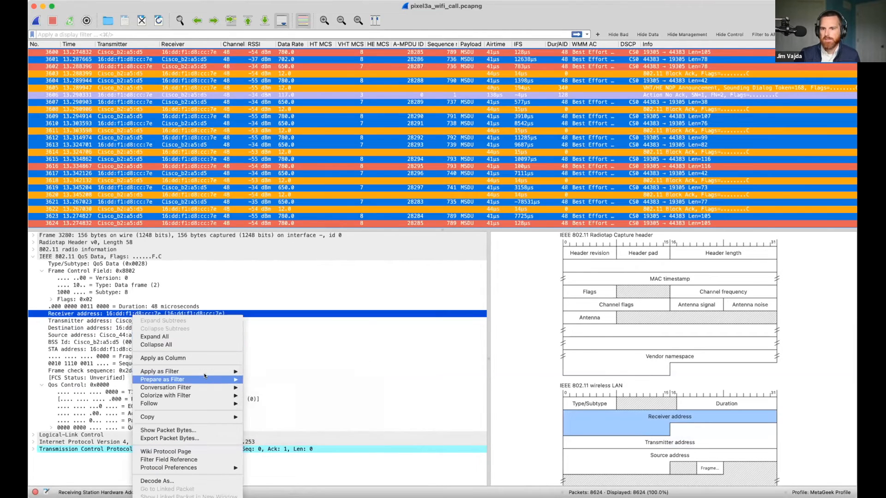
{"action": "mouse_move", "coordinate": [205, 377]}
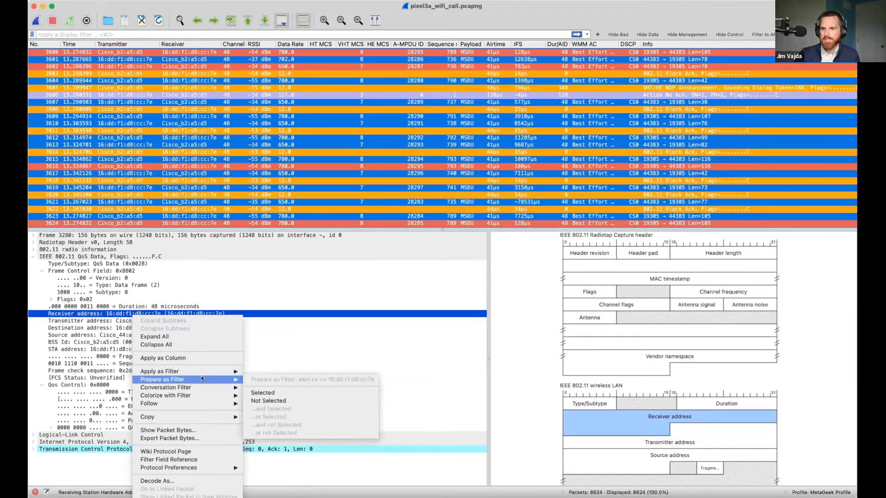
{"action": "left_click", "coordinate": [281, 393]}
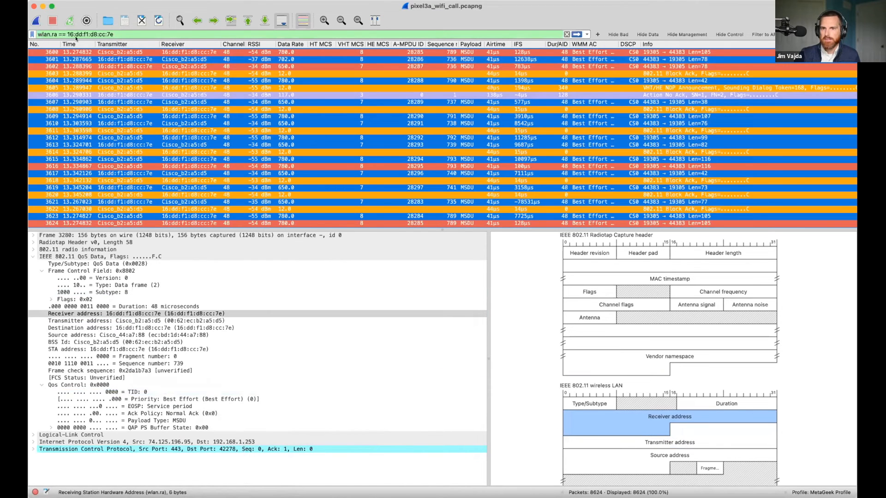
{"action": "key", "text": "Return"}
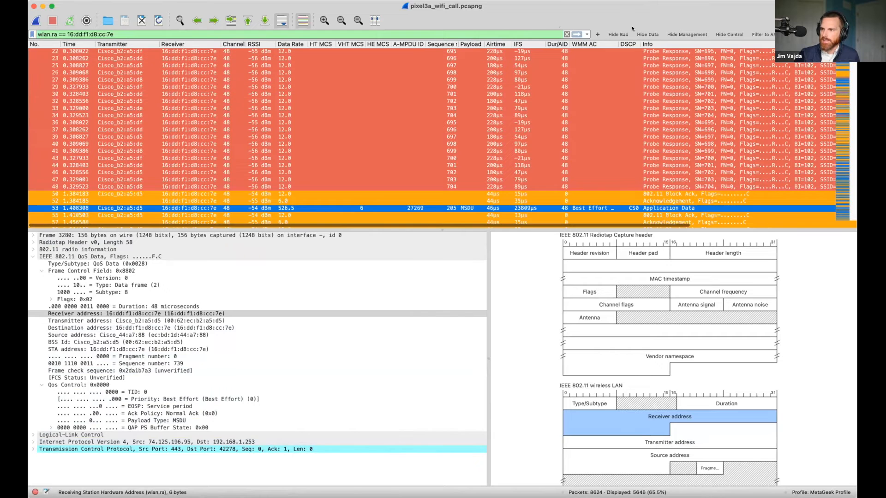
Step: Clear the receiver-address filter, hide management frames with the !wlan.fc.type == 0 filter, and clear that filter too
{"action": "left_click", "coordinate": [567, 34]}
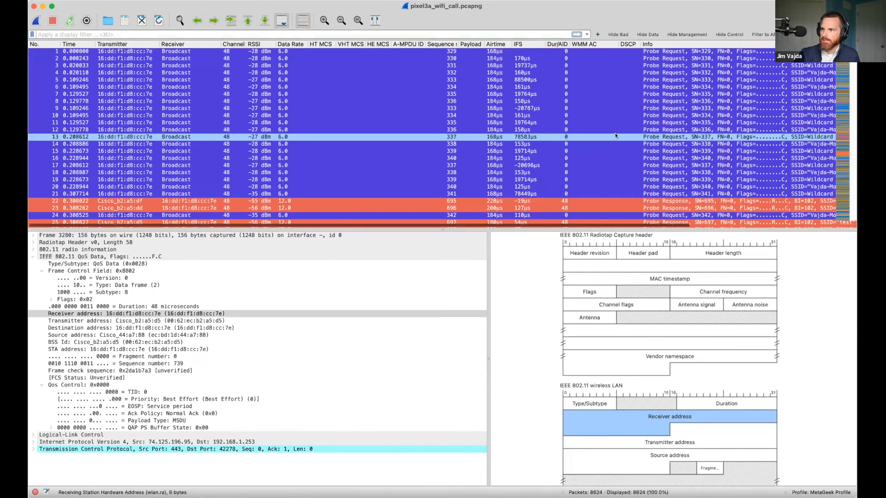
{"action": "left_click", "coordinate": [687, 34]}
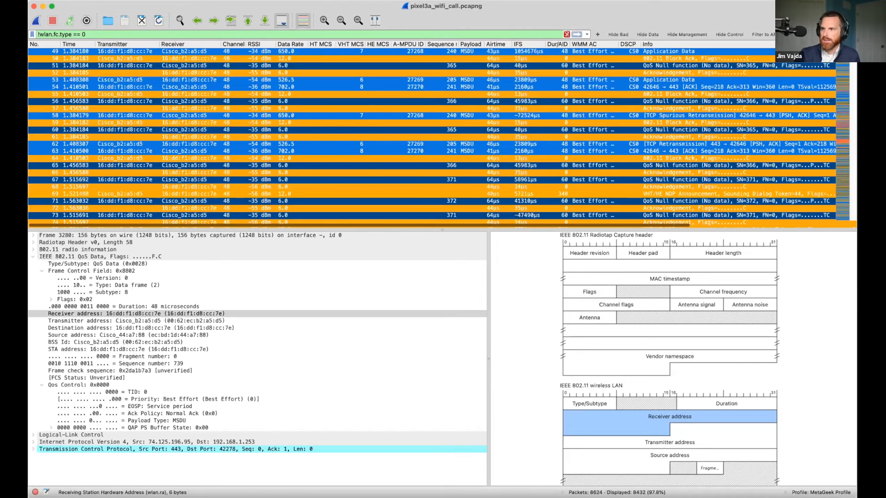
{"action": "left_click", "coordinate": [567, 34]}
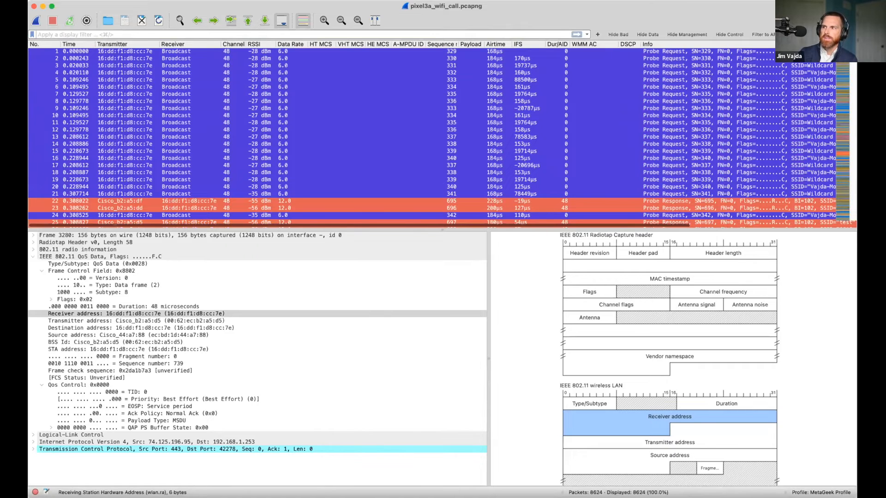
Step: Filter the capture by radiotap.he.data_1.ppdu_format == 0x2 && radiotap.he.data_3.ul_dl == 0x0, and clear the filter
{"action": "type", "text": "radiotap.he.data_1.ppdu_format == 0x2 && radiotap.he.data_3.ul_dl == 0x0"}
{"action": "key", "text": "Return"}
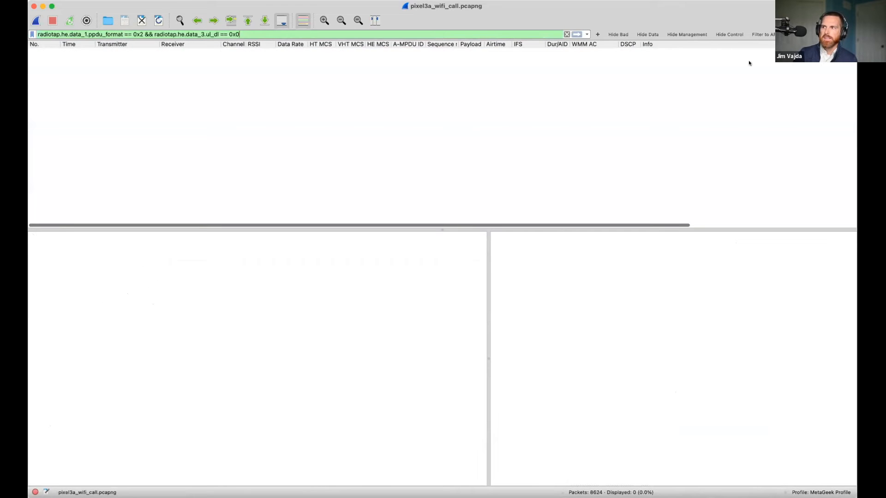
{"action": "left_click", "coordinate": [566, 34]}
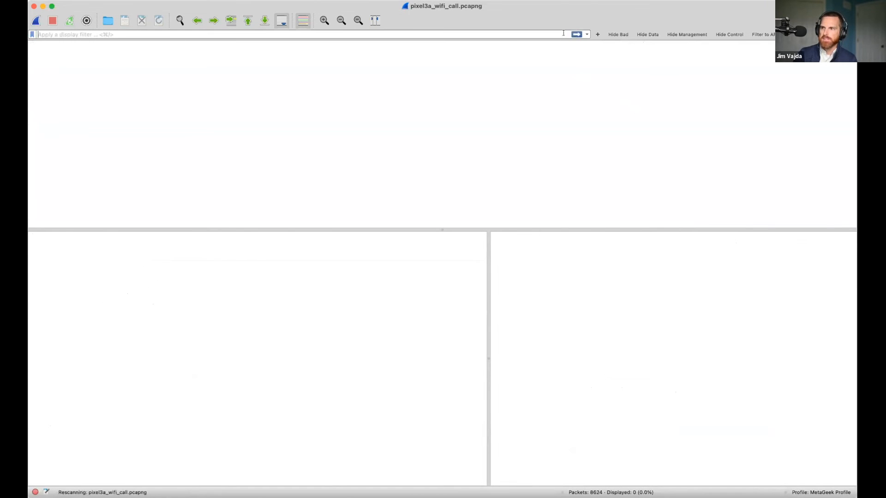
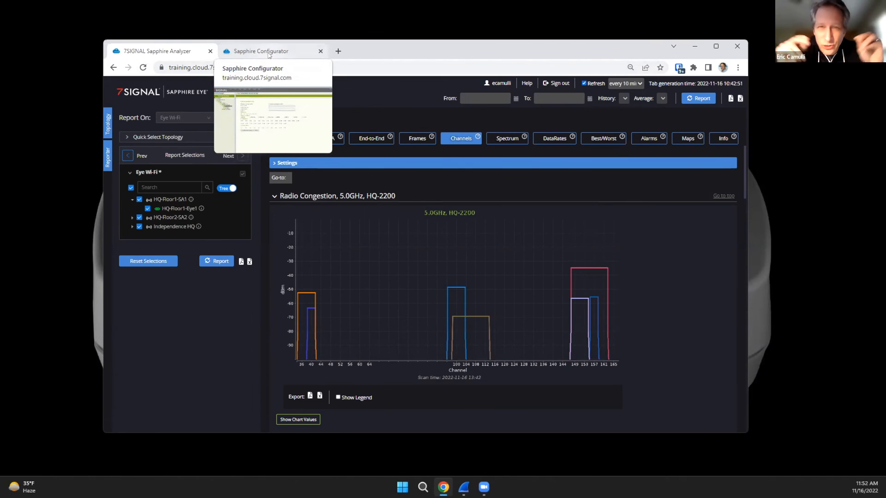
Step: Switch to the Sapphire Configurator and review the actions available for HQ-Floor1-Eye1, including Packet capture, without choosing one
{"action": "left_click", "coordinate": [269, 54]}
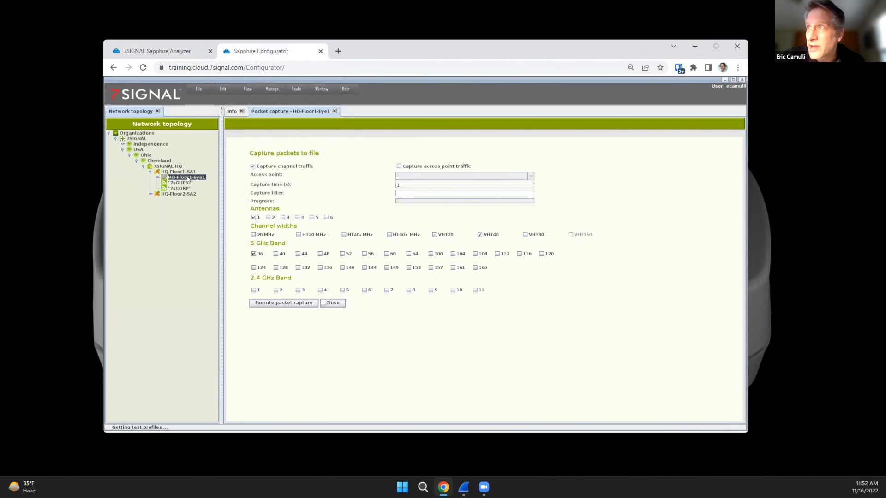
{"action": "right_click", "coordinate": [189, 179]}
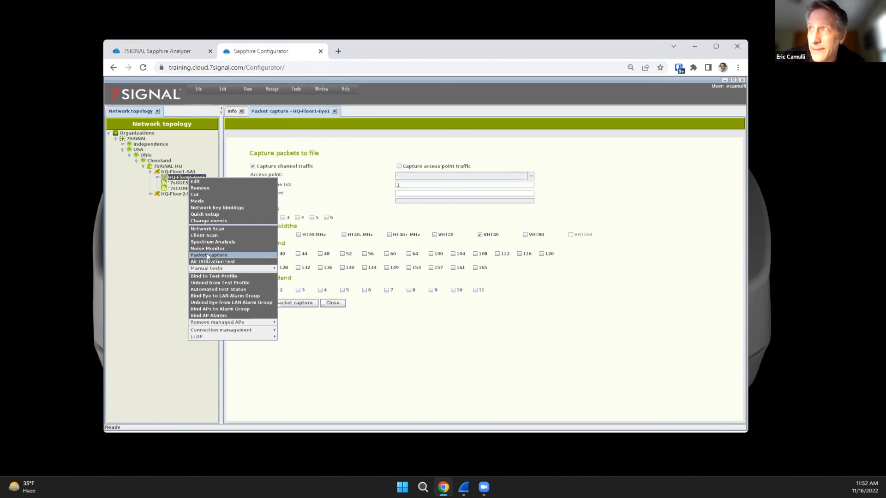
{"action": "left_click", "coordinate": [337, 345]}
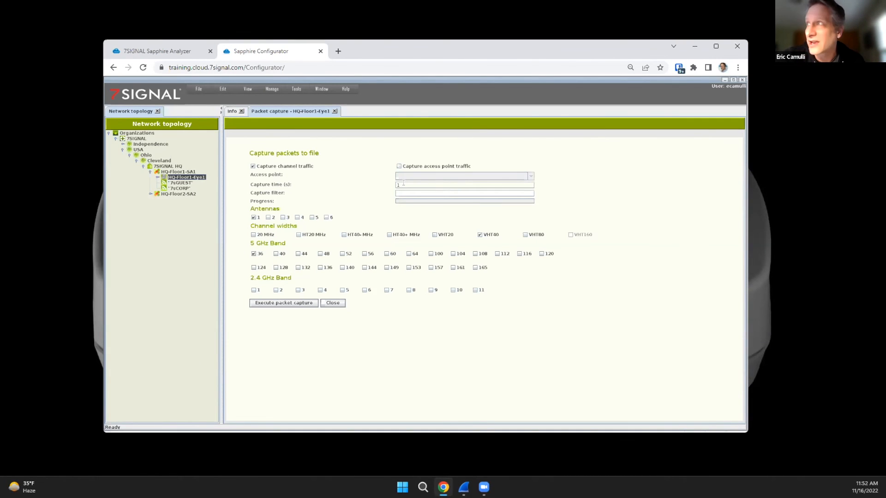
Step: Execute HQ-Floor1-Eye1's 1-second channel traffic capture on channel 36 with antenna 1 and VHT40, and open the downloaded pcap file
{"action": "left_click", "coordinate": [253, 254]}
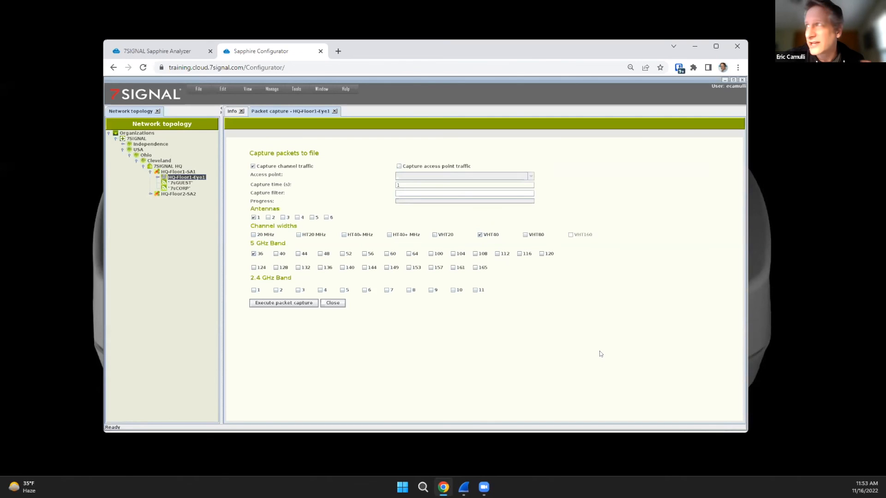
{"action": "left_click", "coordinate": [283, 304]}
{"action": "left_click", "coordinate": [411, 270]}
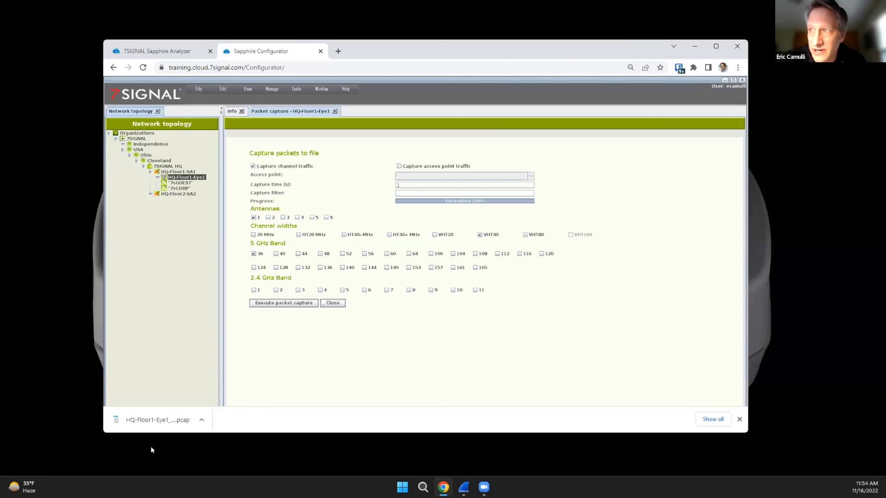
{"action": "left_click", "coordinate": [187, 421]}
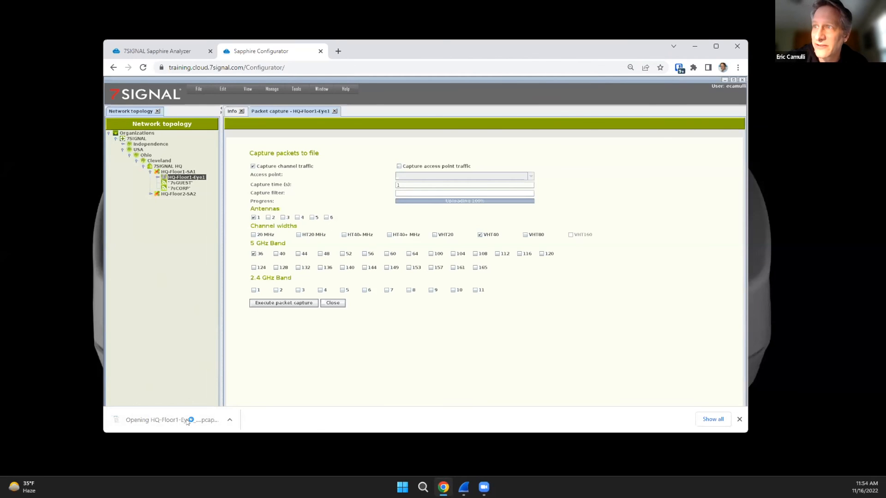